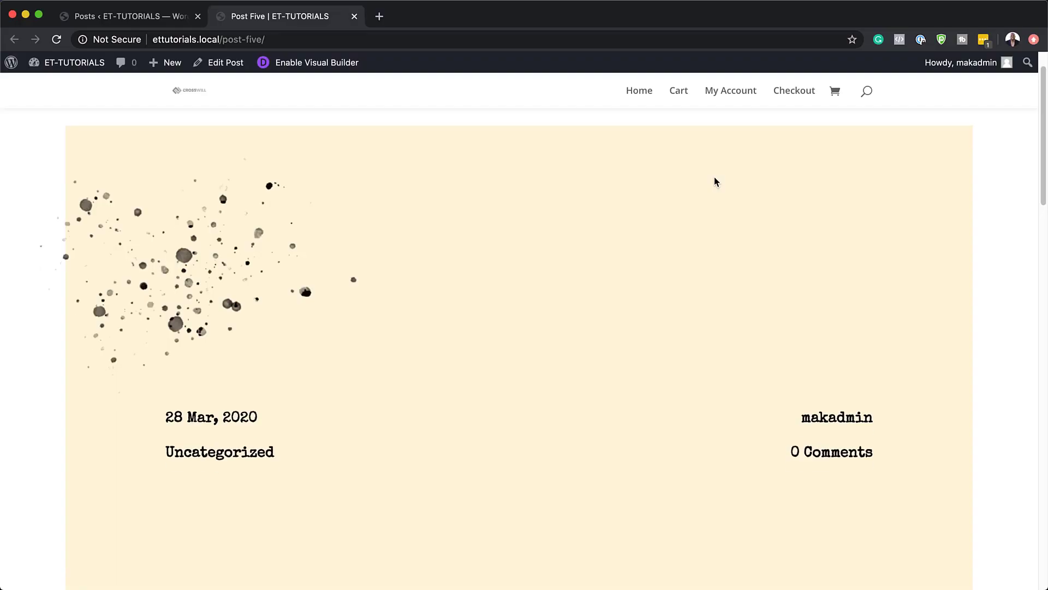
# Step: Scroll the Post Five example page down to its comments section
pyautogui.scroll(-7, 716, 180)
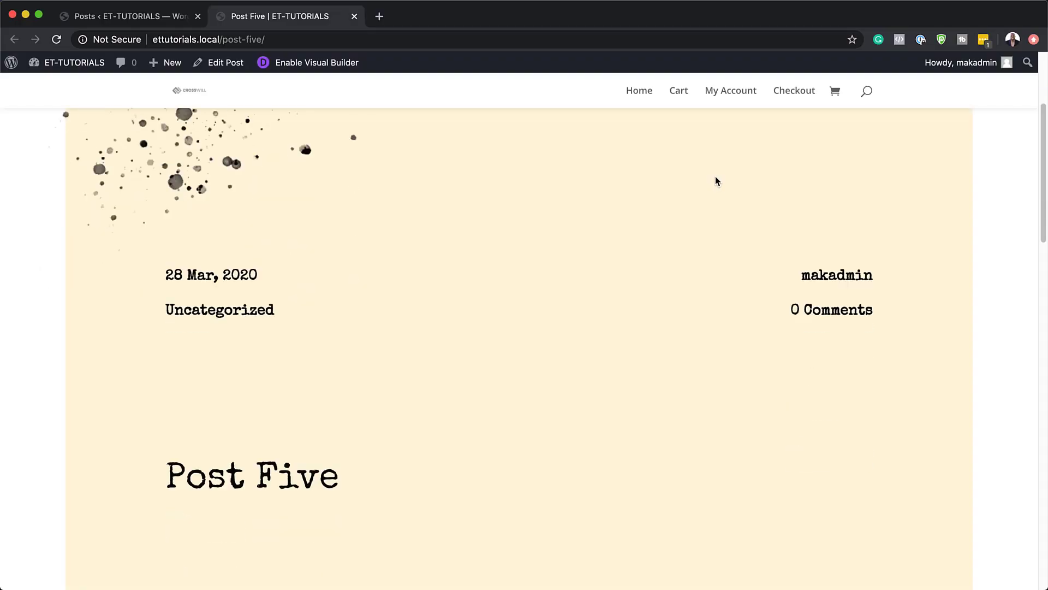
pyautogui.scroll(-10, 718, 180)
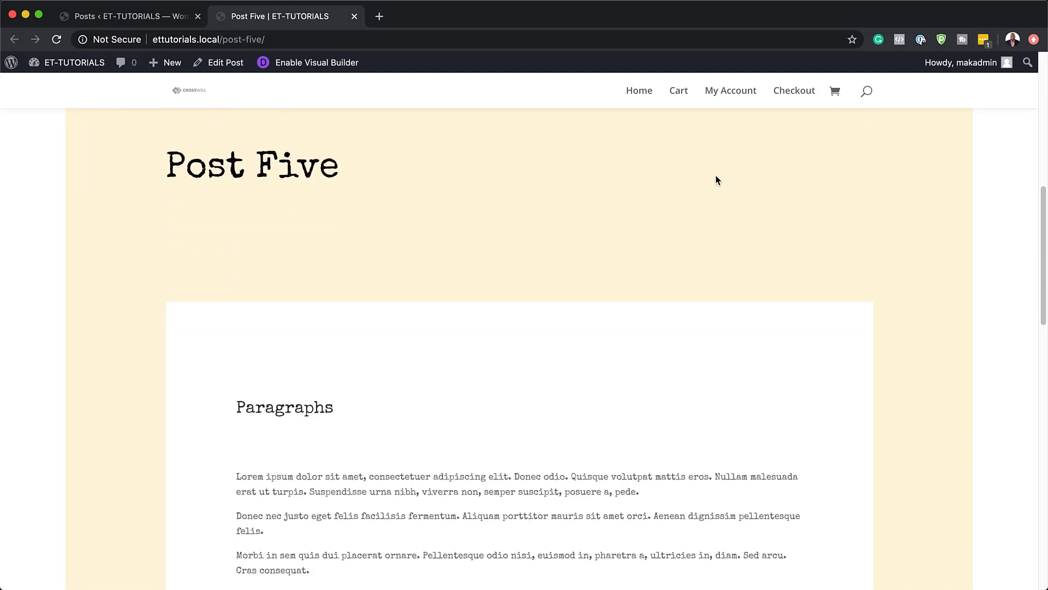
pyautogui.scroll(-10, 717, 180)
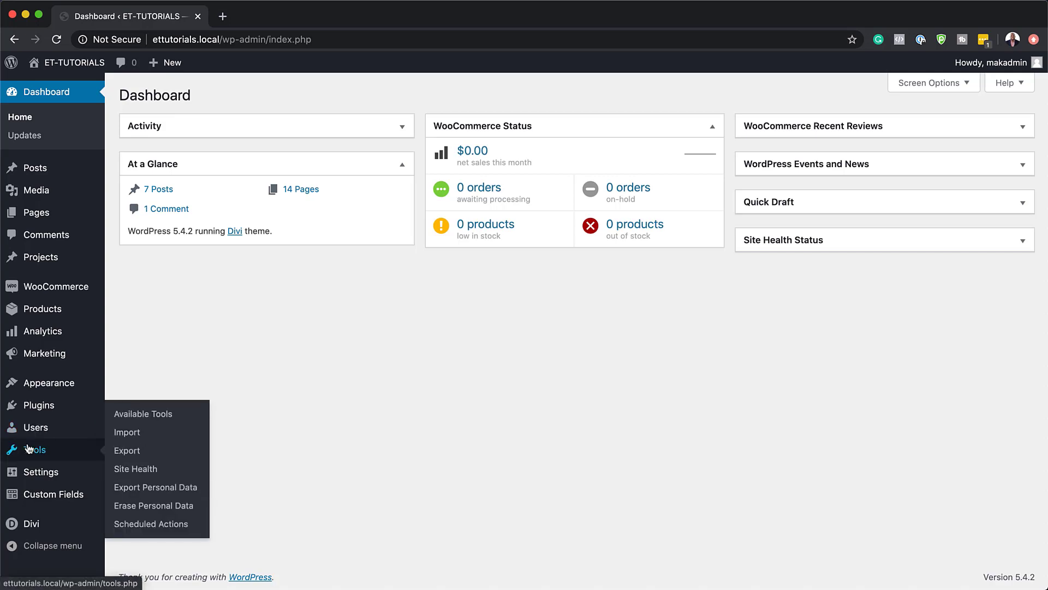
# Step: Create a new Theme Builder template assigned to All Posts and begin adding its custom body
pyautogui.moveTo(40, 529)
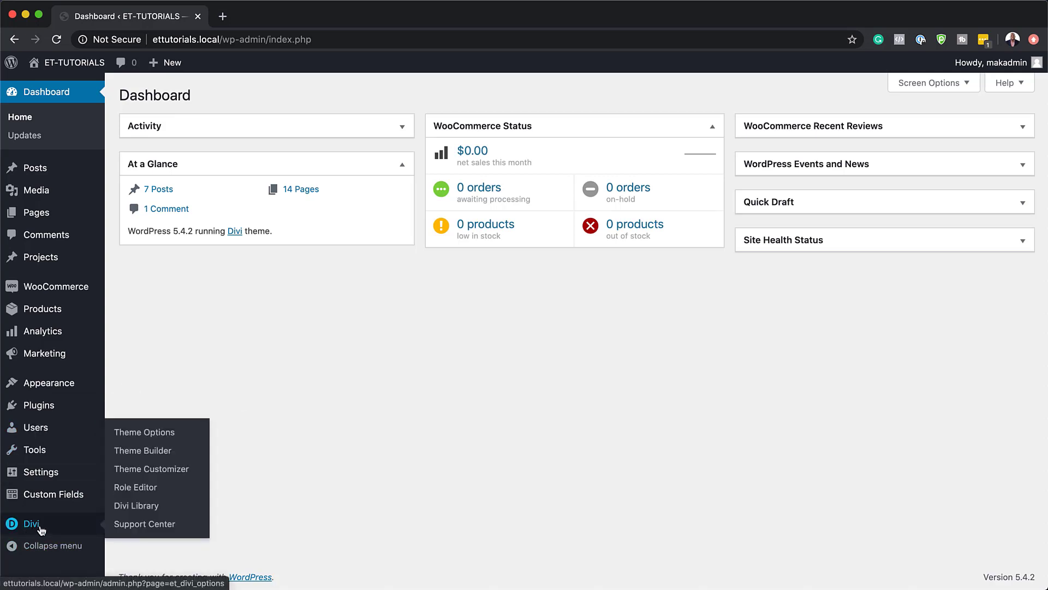
pyautogui.click(135, 450)
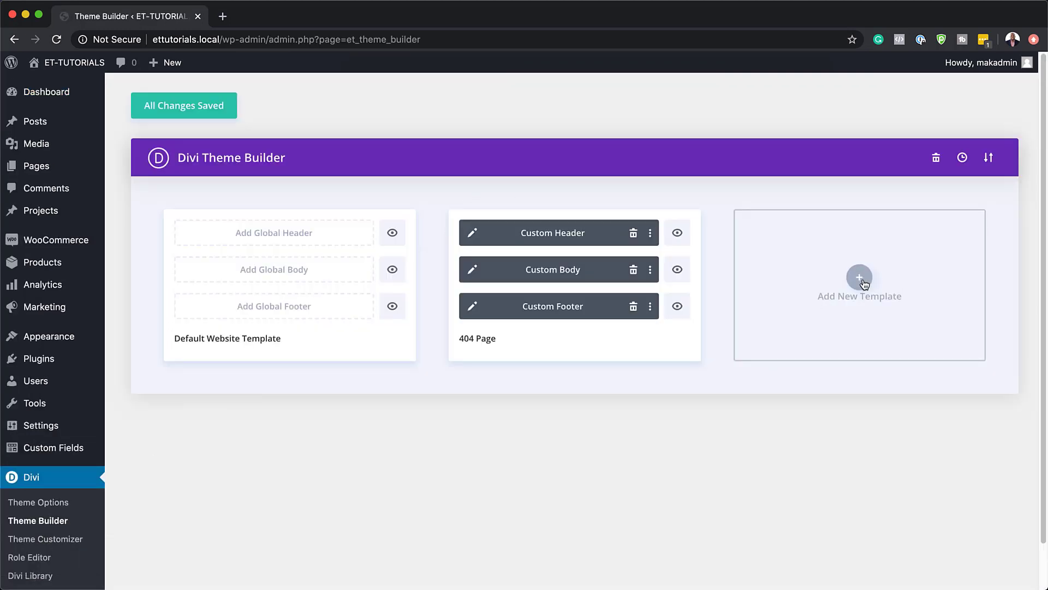
pyautogui.click(864, 283)
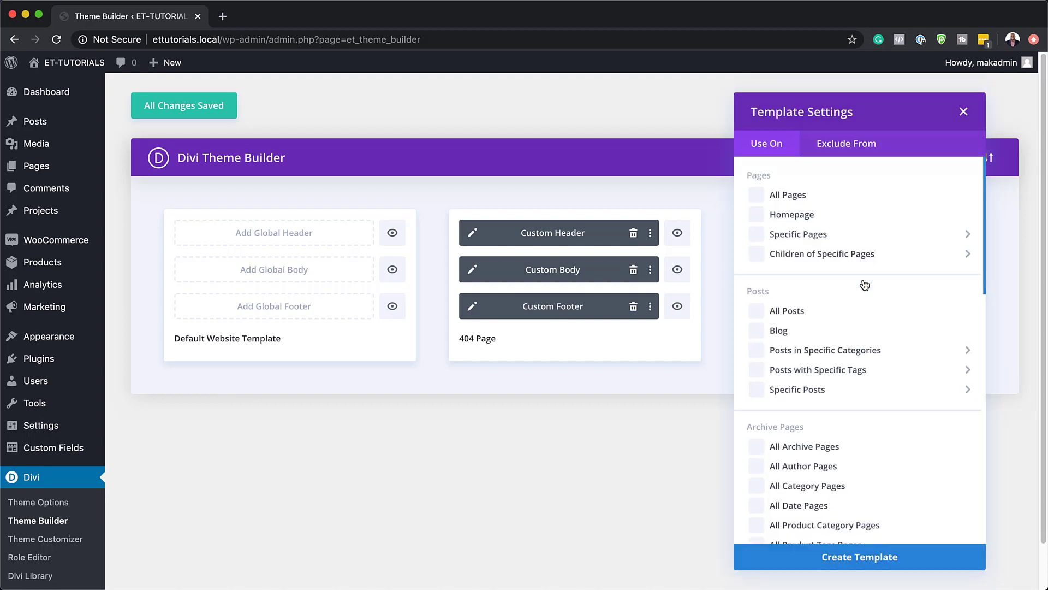
pyautogui.click(756, 311)
pyautogui.click(849, 557)
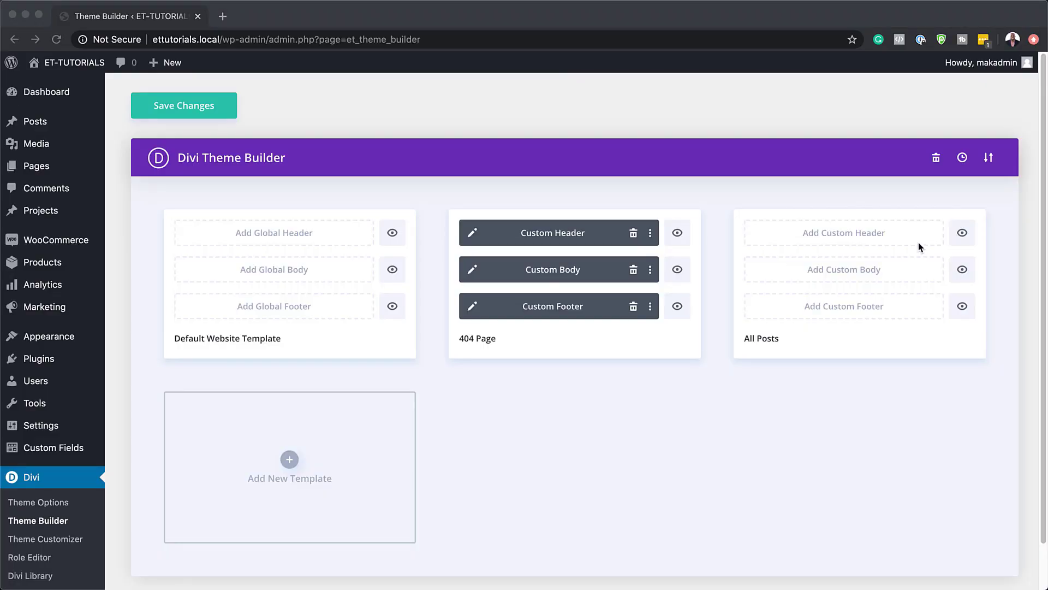
pyautogui.click(847, 273)
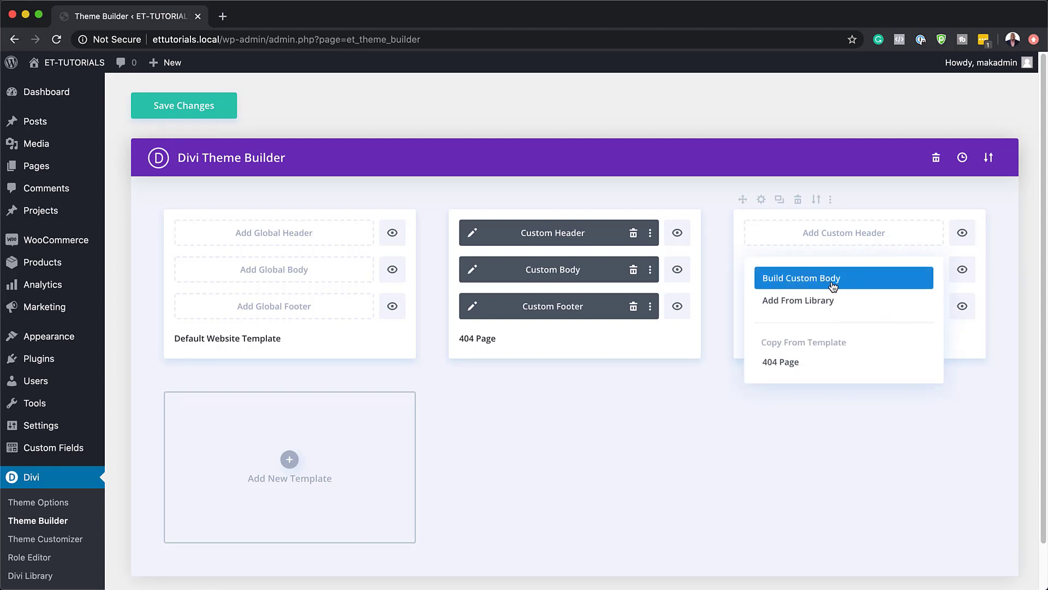
# Step: Build the All Posts body from scratch, leaving one empty section
pyautogui.click(832, 286)
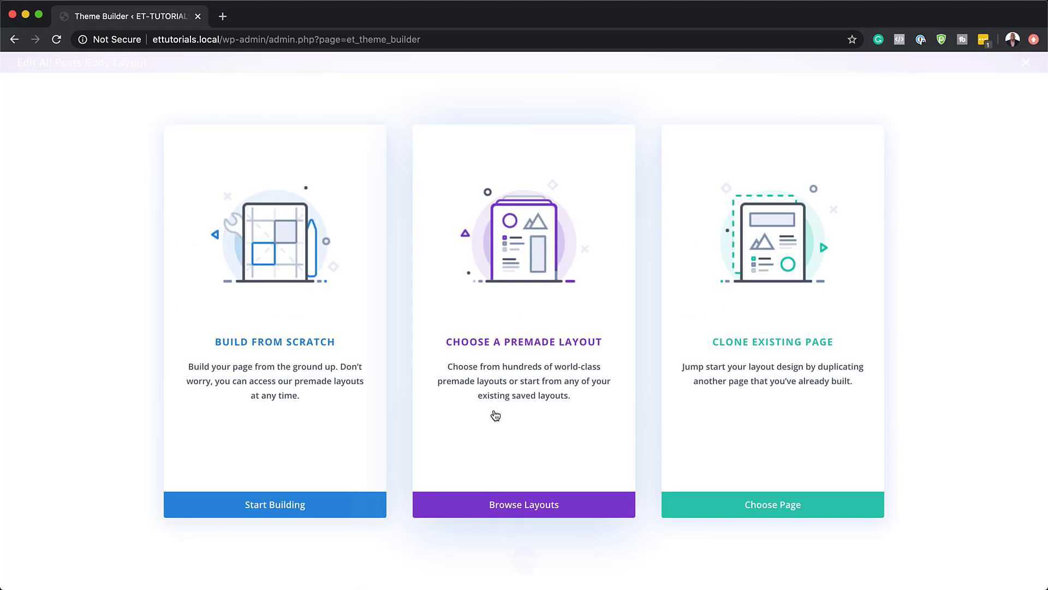
pyautogui.click(284, 510)
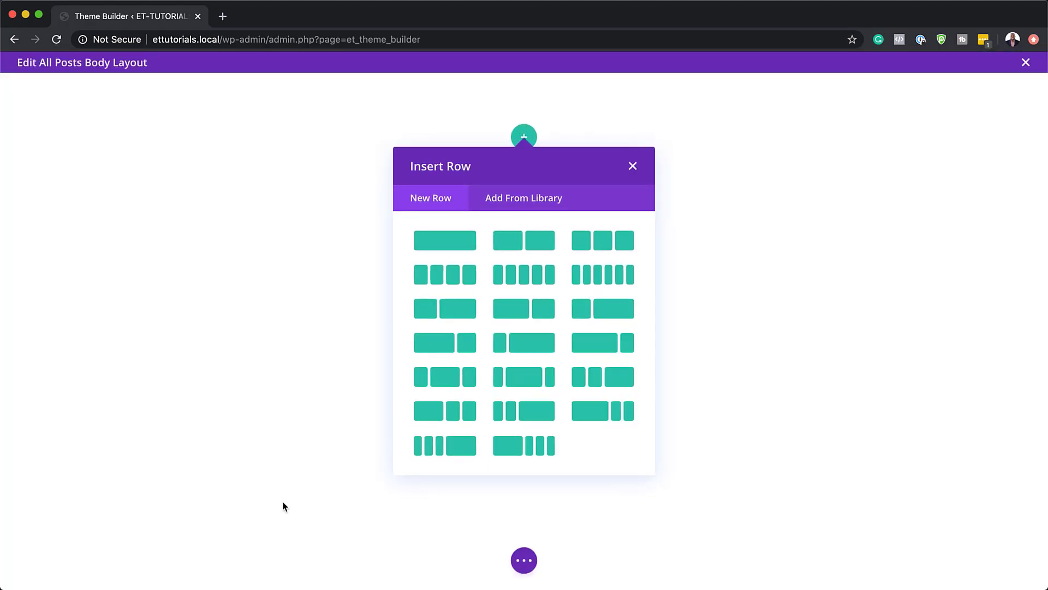
pyautogui.click(632, 166)
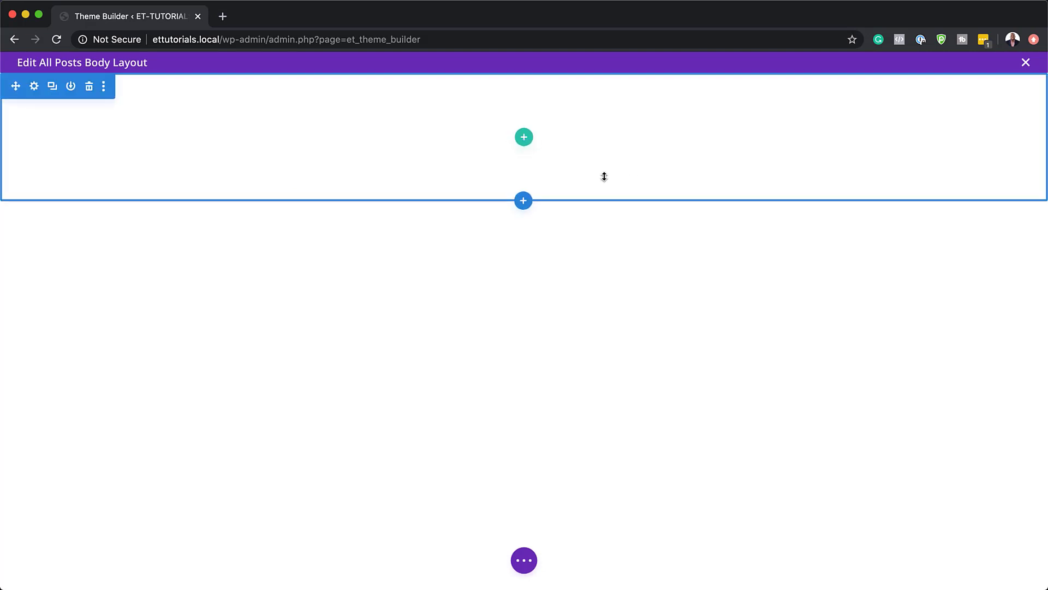
# Step: Give the section a cream #fff4d8 background colour
pyautogui.click(34, 87)
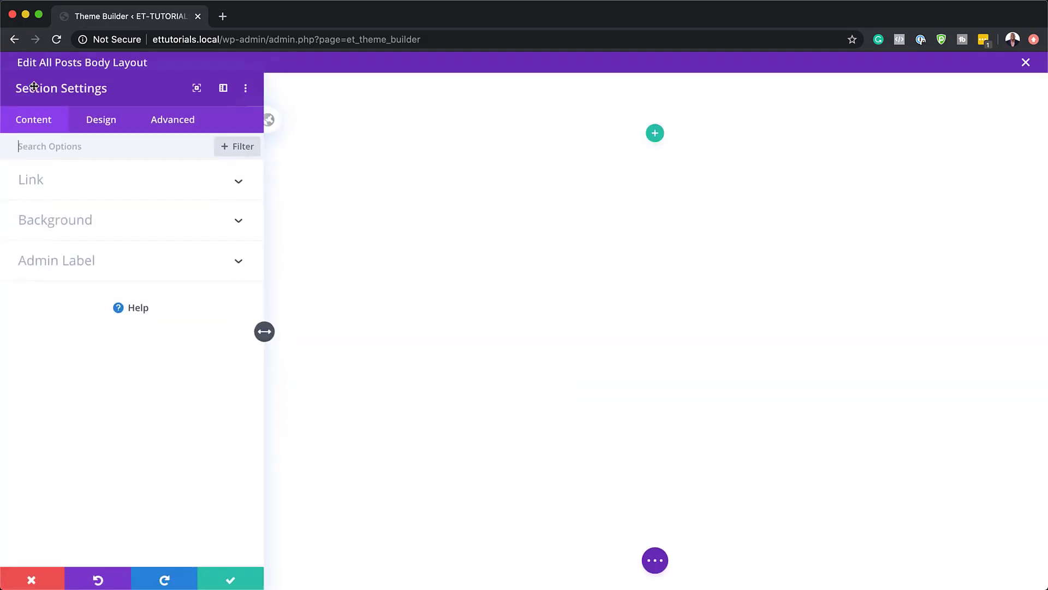
pyautogui.click(77, 221)
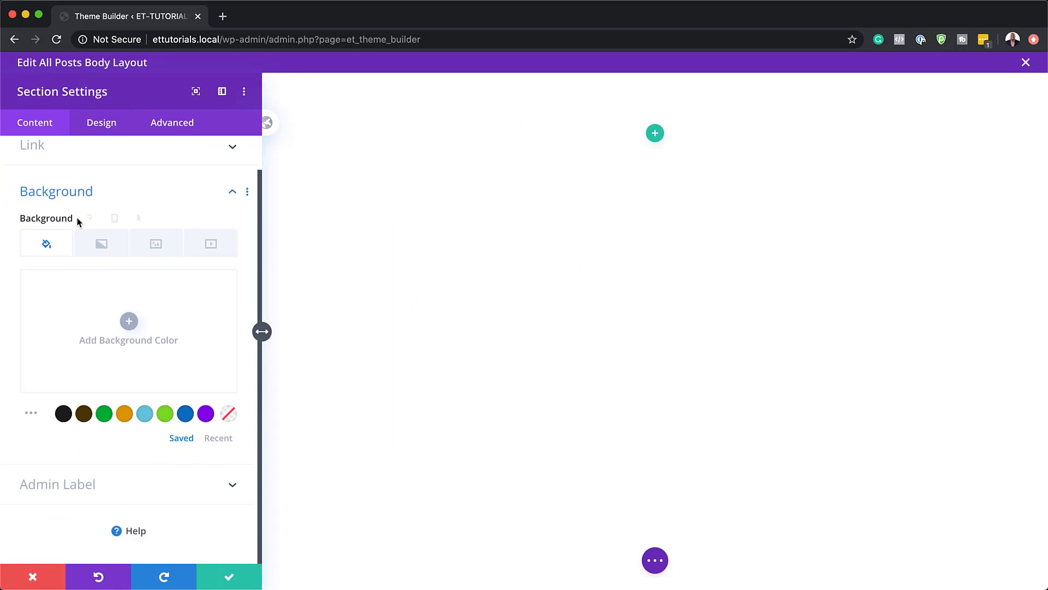
pyautogui.click(129, 320)
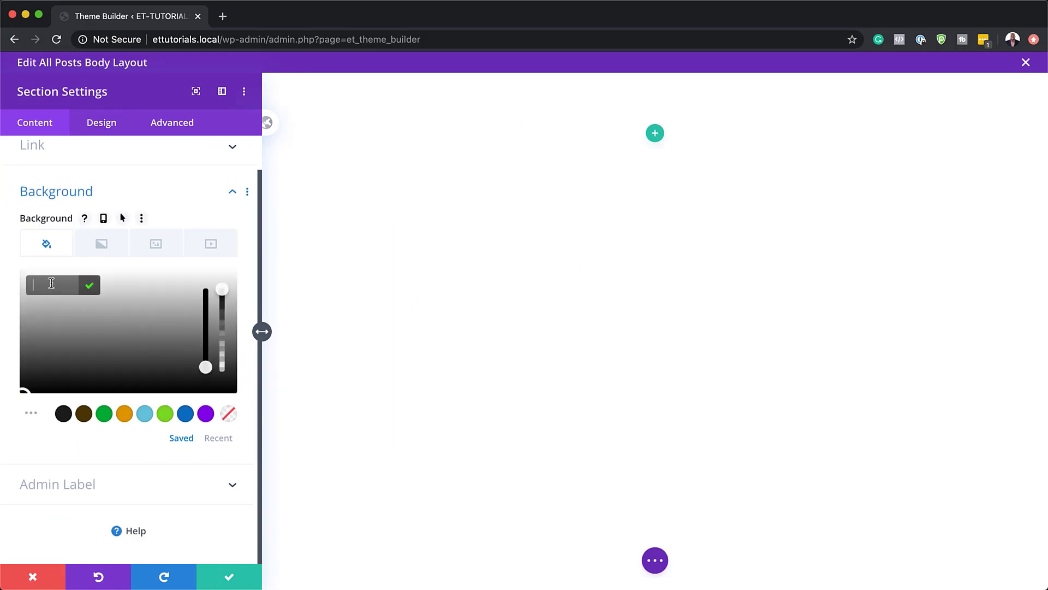
pyautogui.write('#fff4d8')
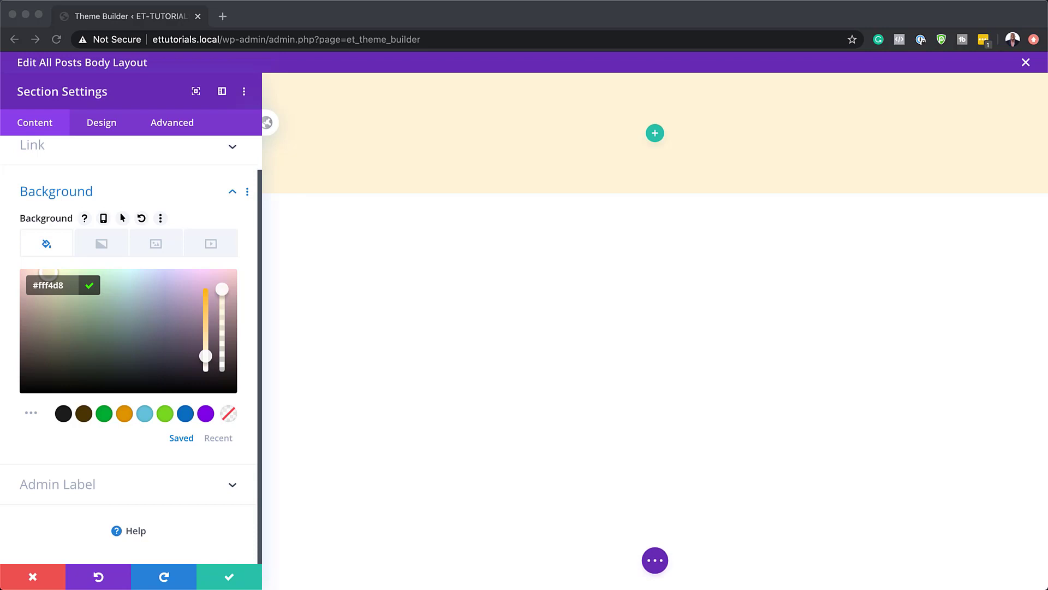
pyautogui.click(104, 122)
# Step: Set the section's top and bottom padding to 200px
pyautogui.click(104, 123)
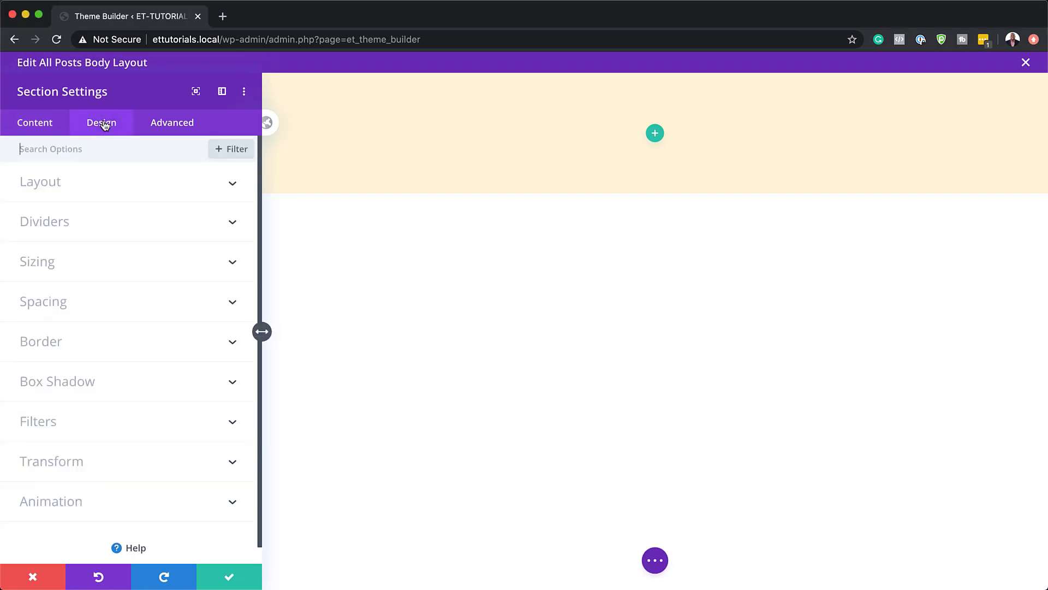
pyautogui.click(61, 304)
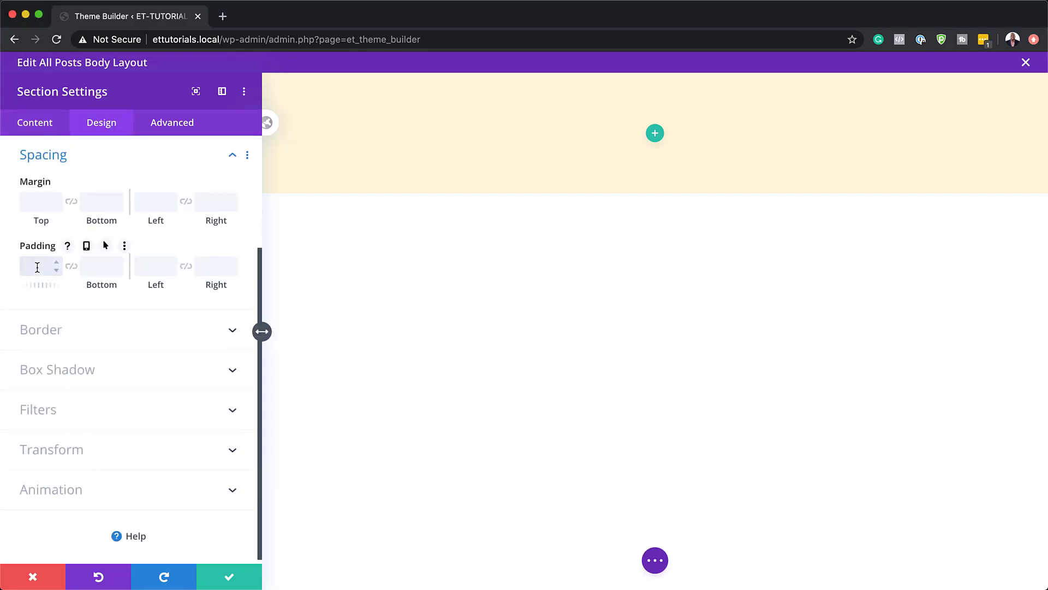
pyautogui.write('200px')
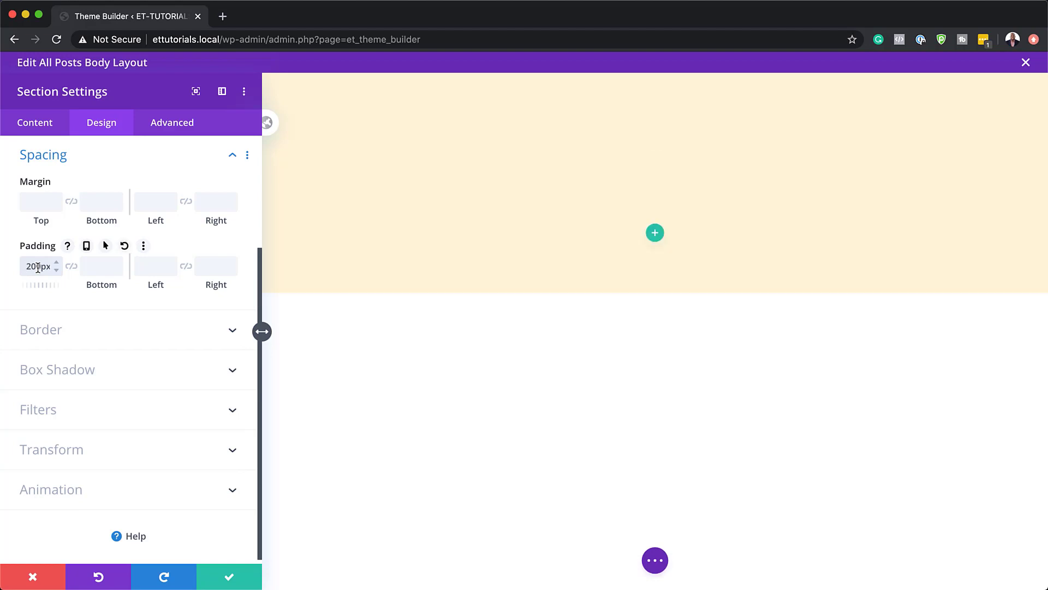
pyautogui.click(71, 267)
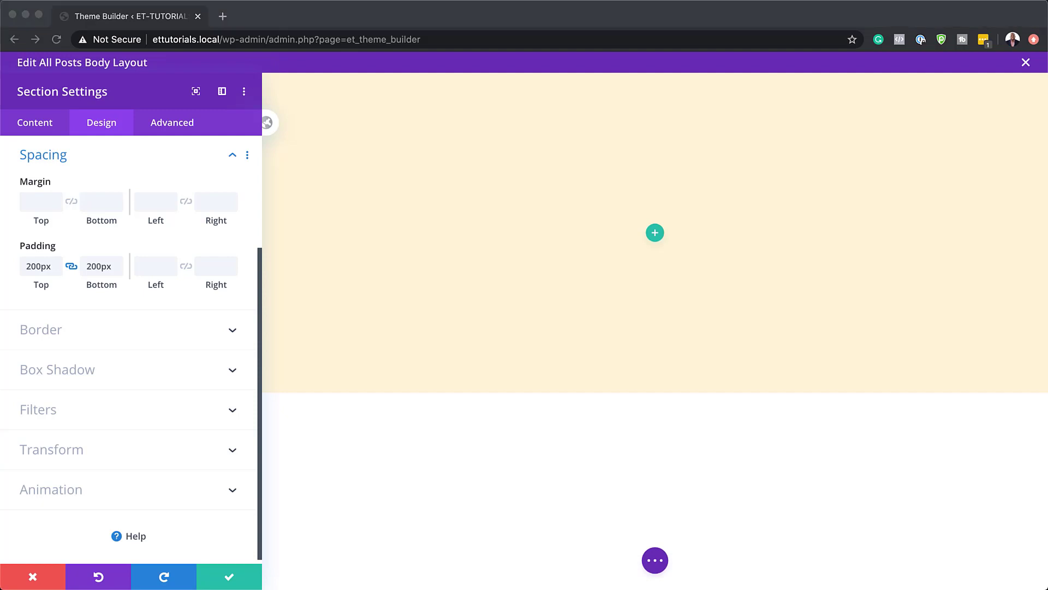
# Step: Give the section a 100px border coloured #ffffff
pyautogui.click(52, 330)
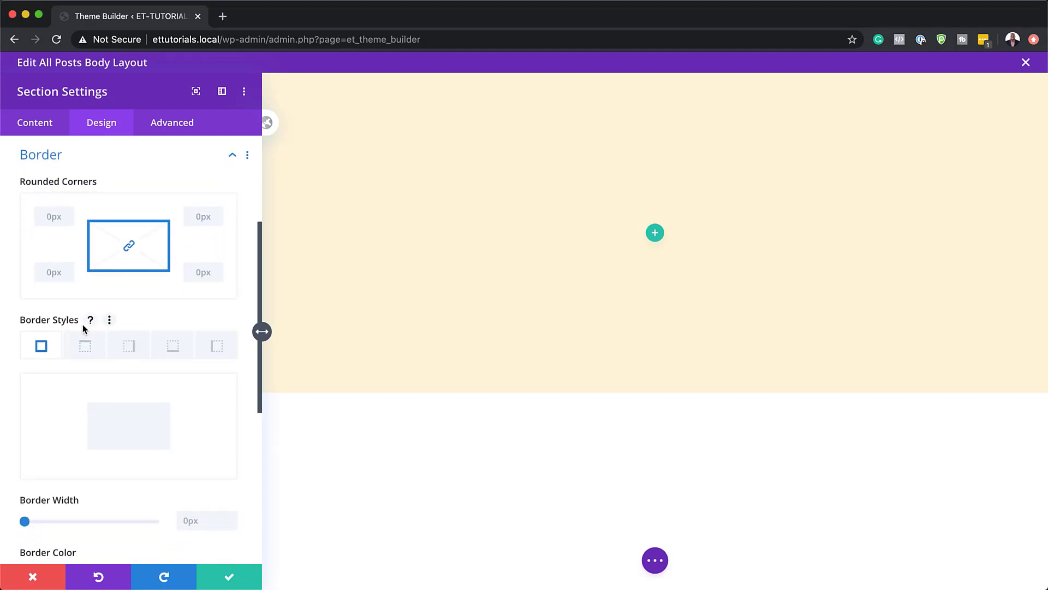
pyautogui.scroll(-2, 211, 422)
pyautogui.click(202, 497)
pyautogui.write('100')
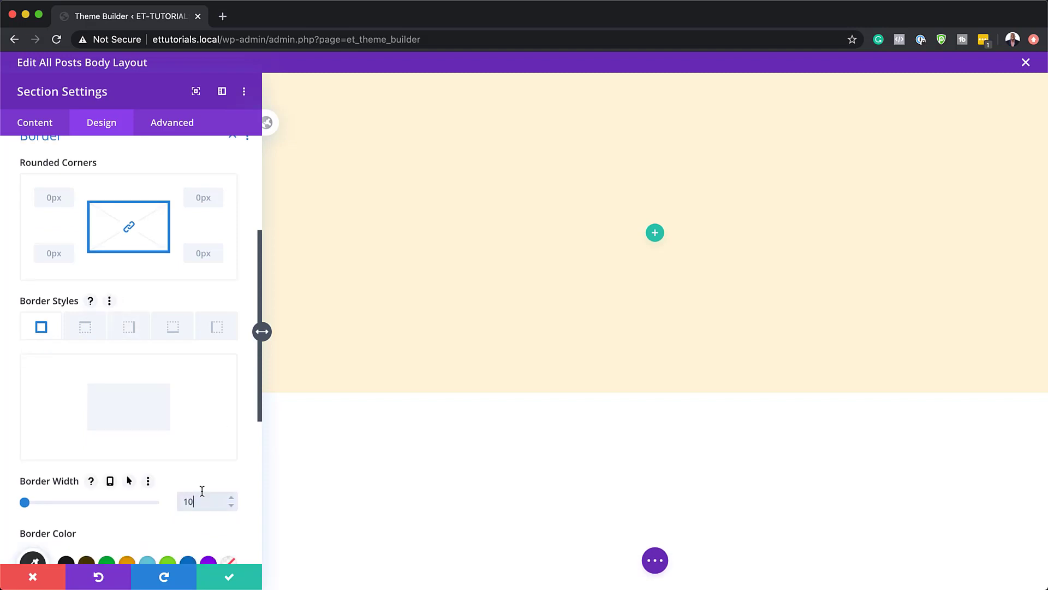
pyautogui.scroll(-3, 169, 453)
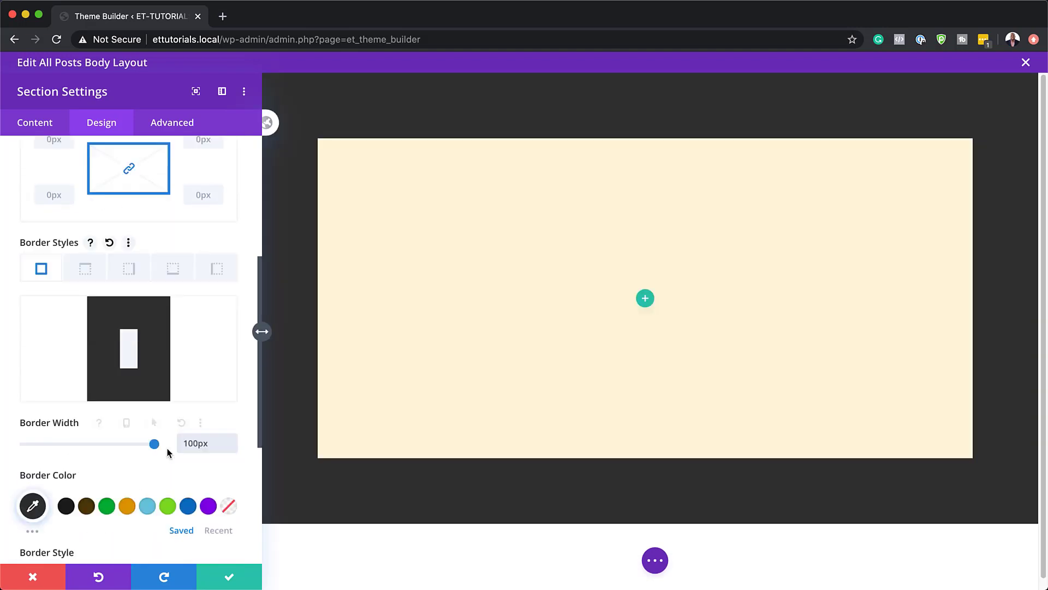
pyautogui.scroll(-3, 169, 452)
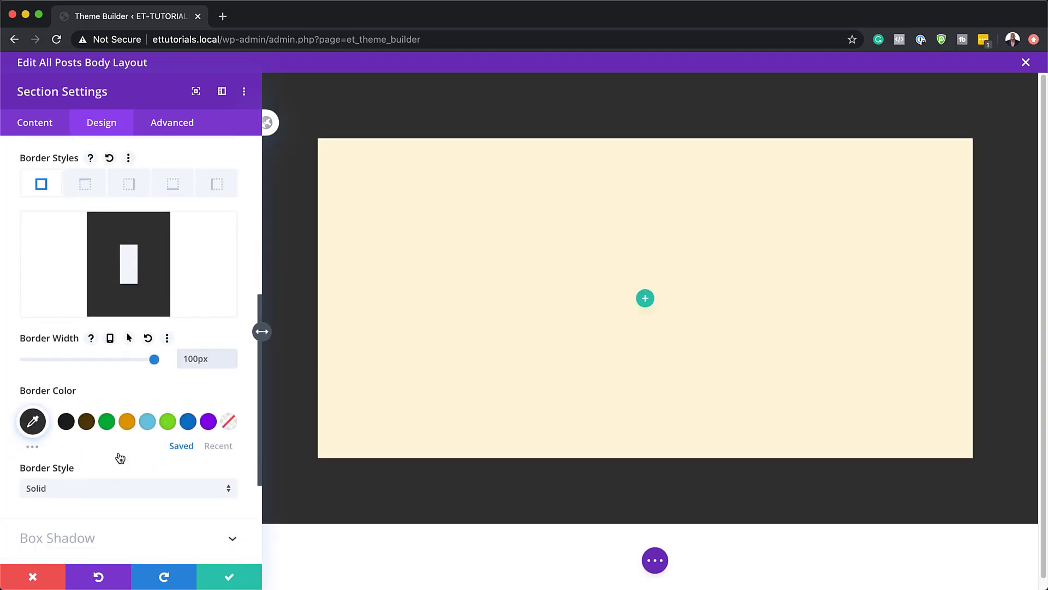
pyautogui.click(32, 422)
pyautogui.doubleClick(43, 424)
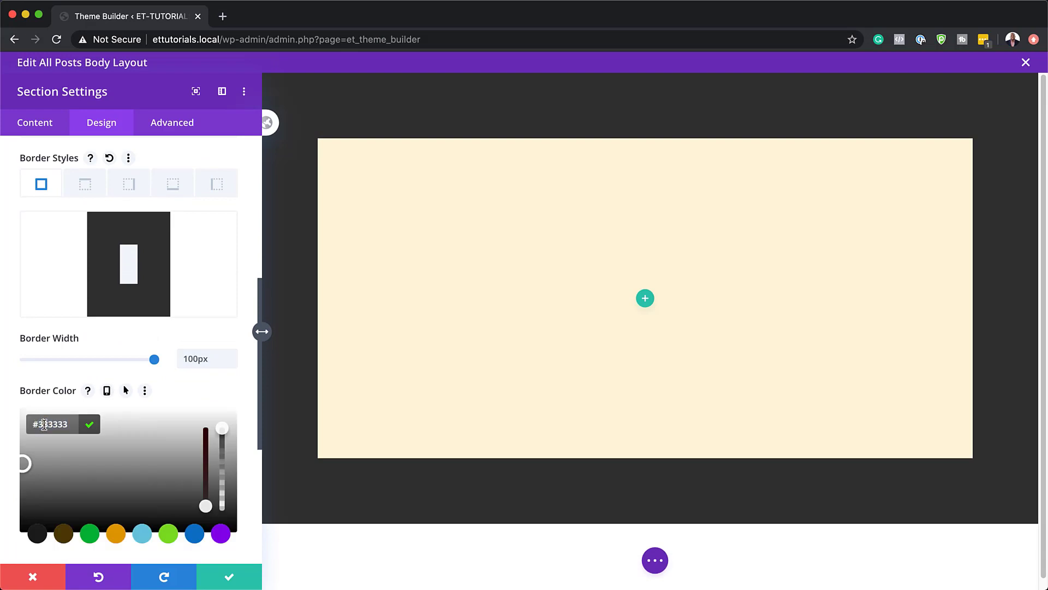
pyautogui.write('ffffff')
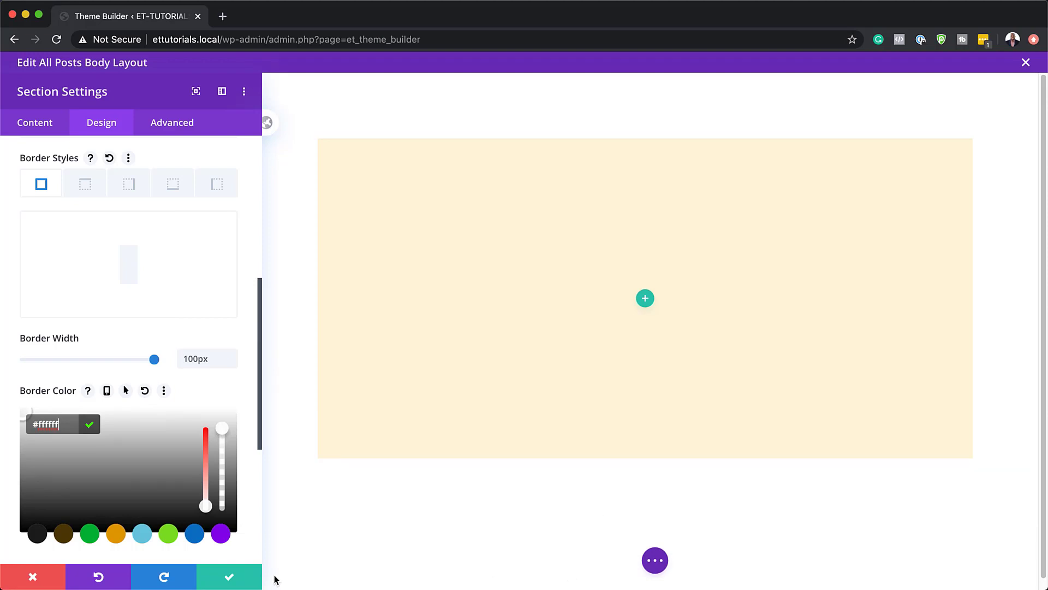
# Step: Add an empty single-column row inside the cream section
pyautogui.click(228, 579)
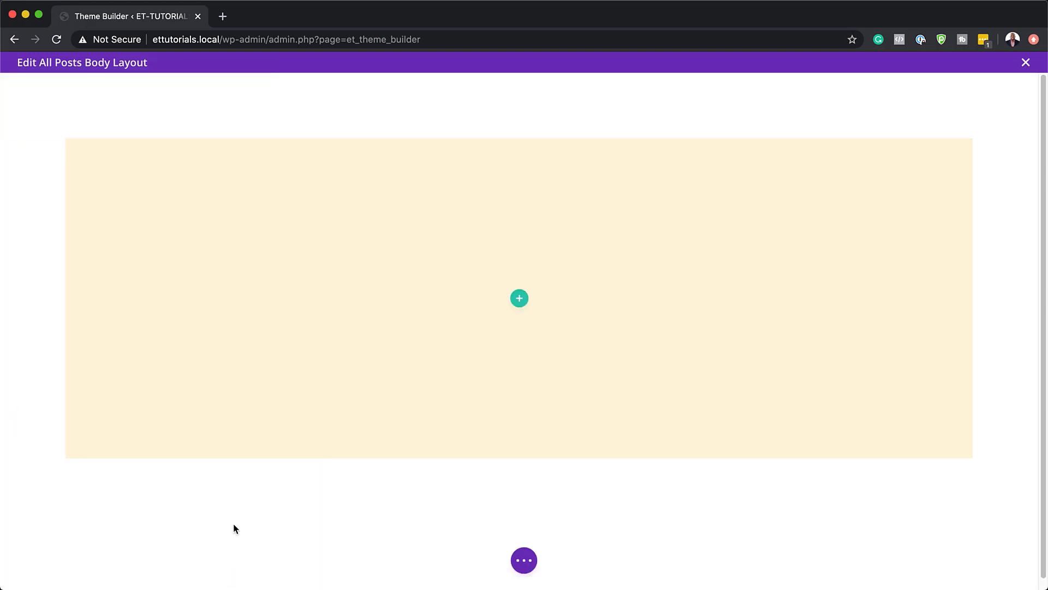
pyautogui.click(520, 299)
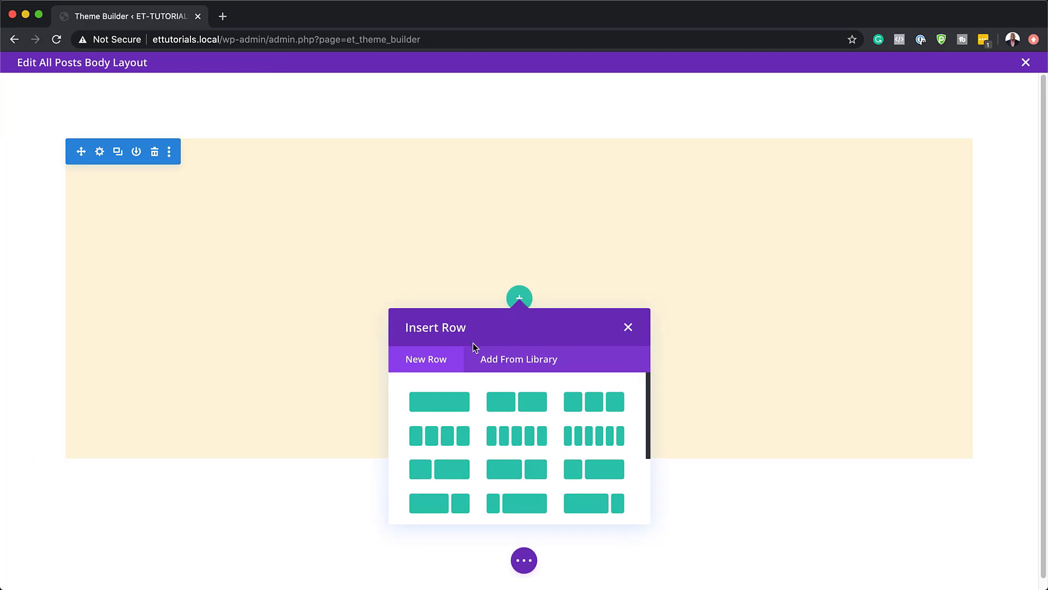
pyautogui.click(438, 401)
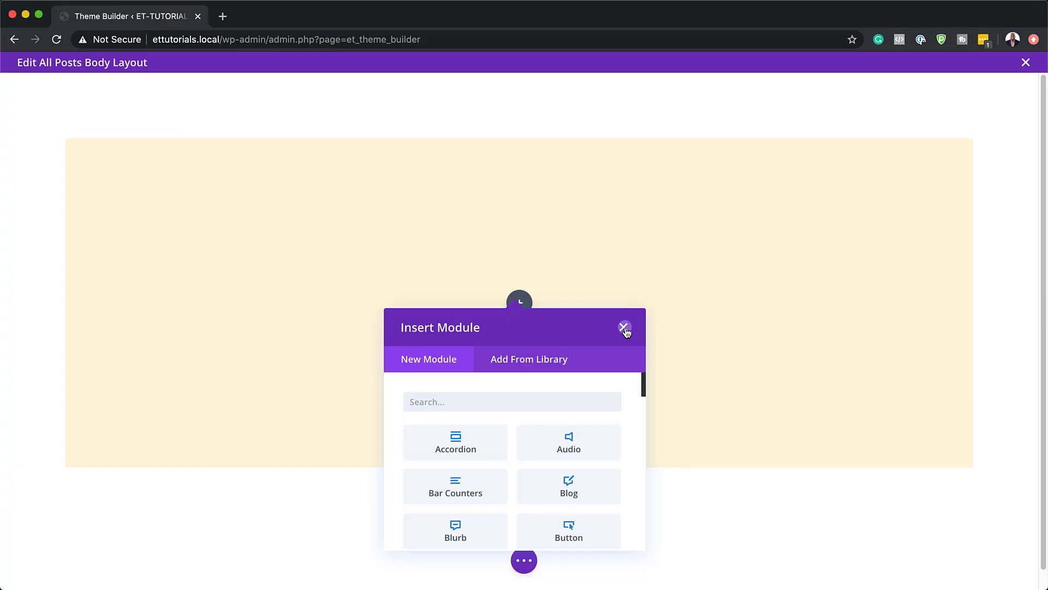
pyautogui.click(623, 327)
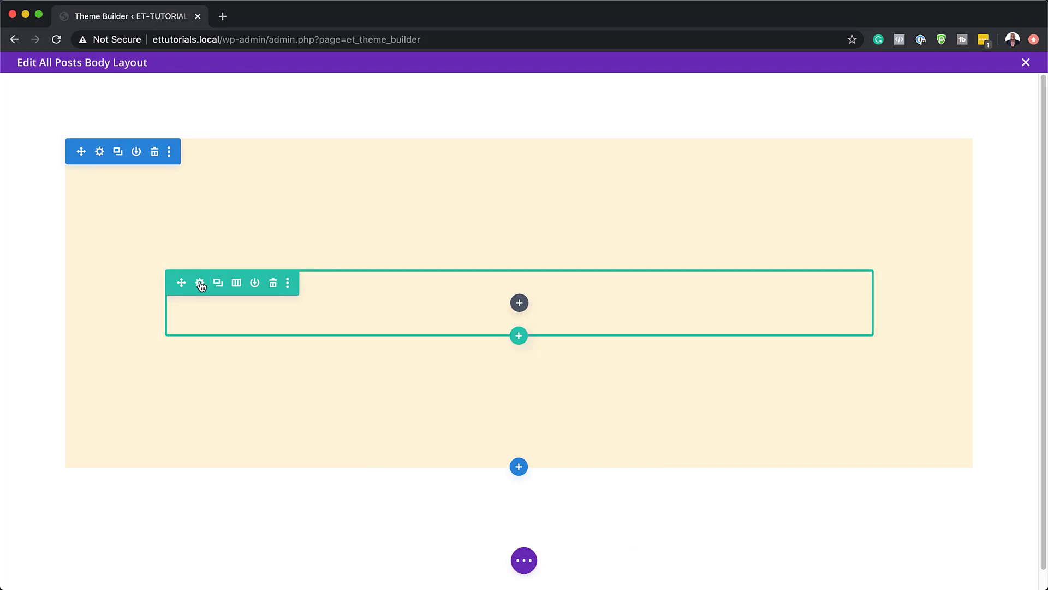
# Step: Set the row's top and bottom padding to 0px
pyautogui.click(200, 282)
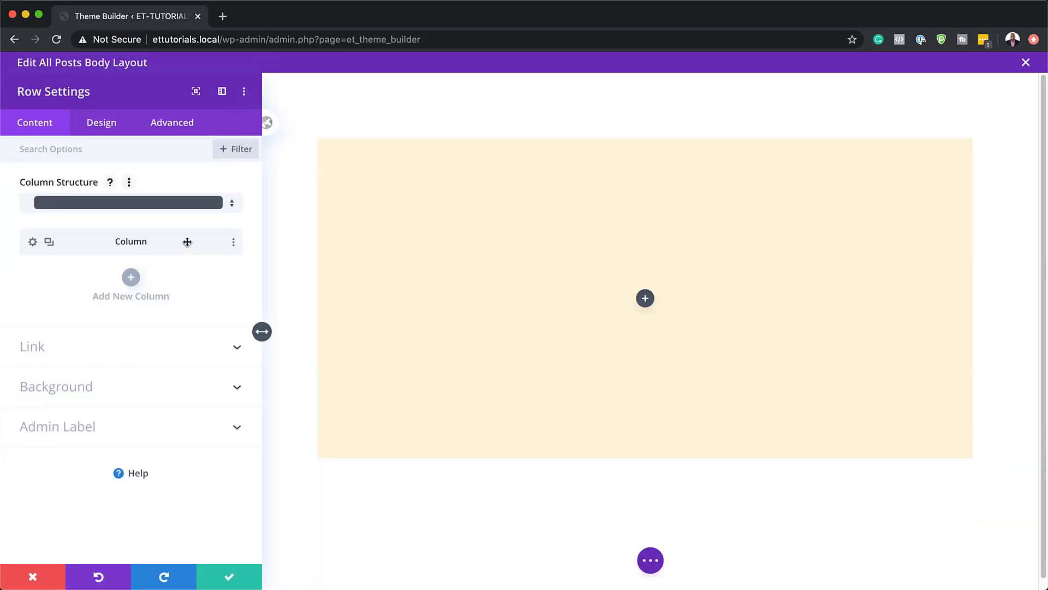
pyautogui.click(108, 133)
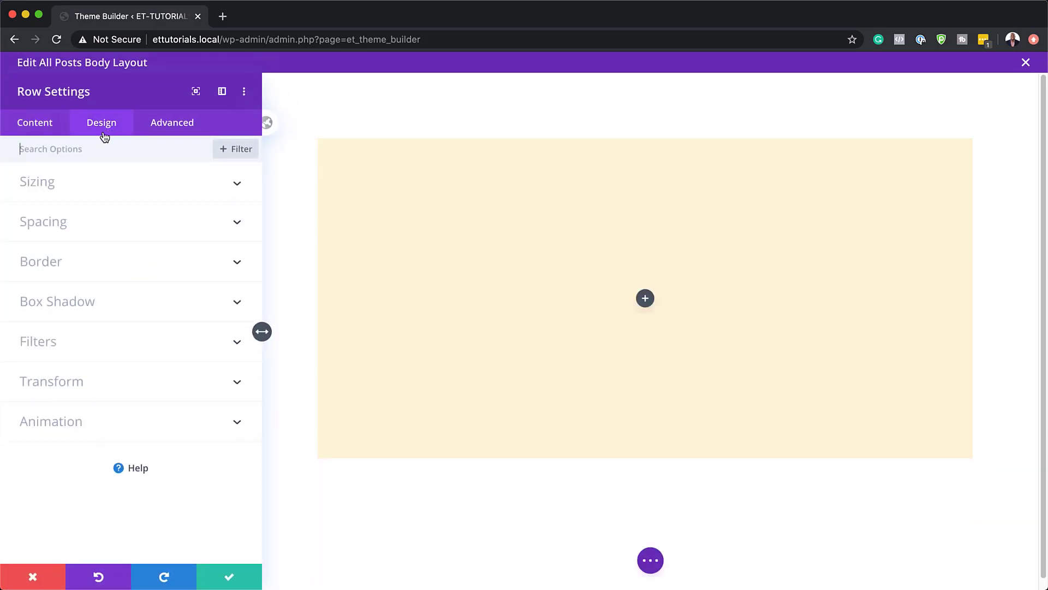
pyautogui.click(57, 227)
pyautogui.click(40, 264)
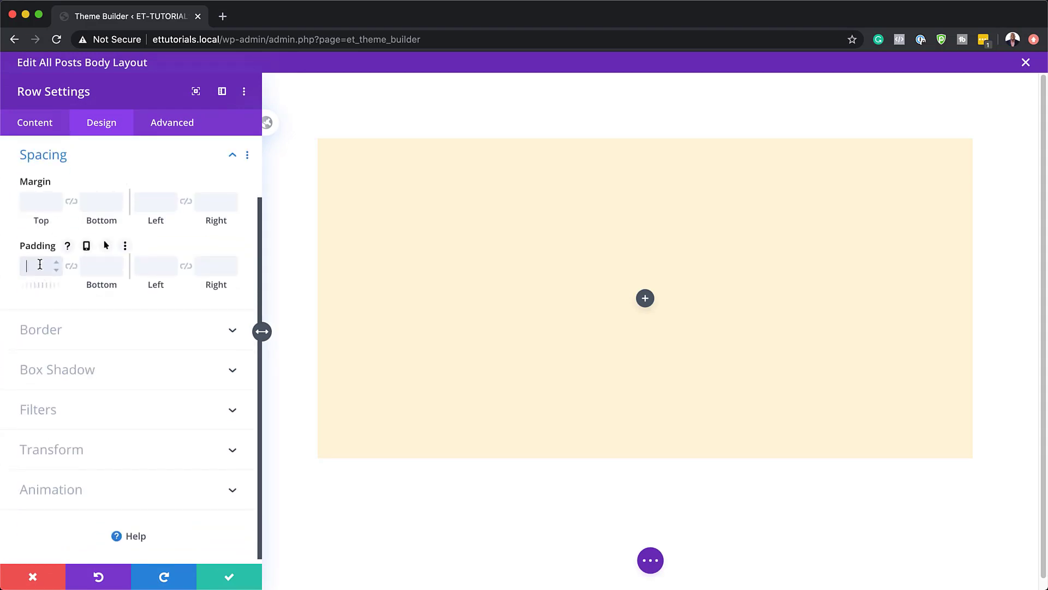
pyautogui.write('0px')
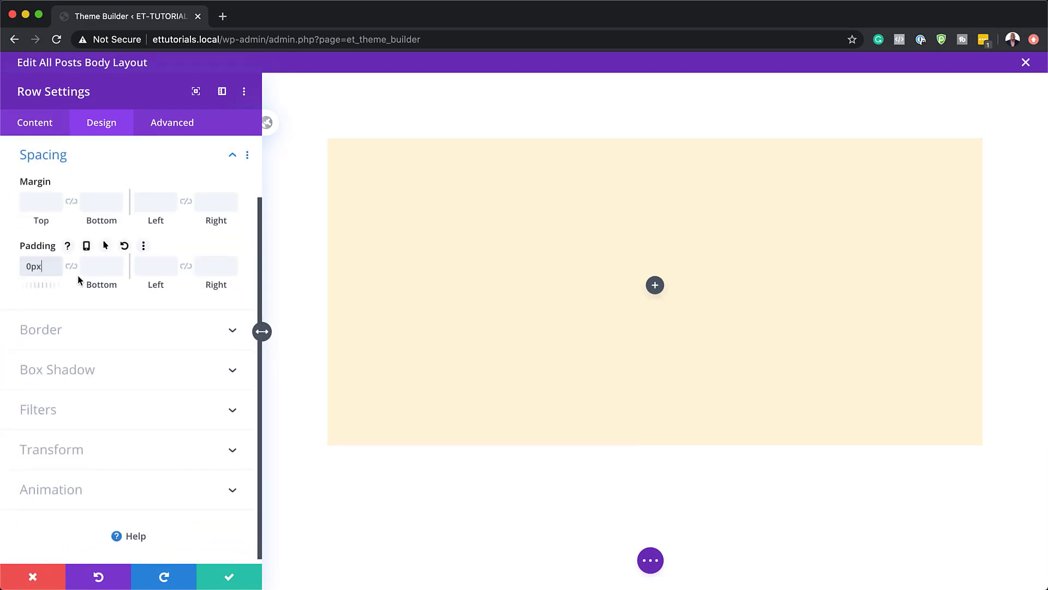
pyautogui.click(70, 266)
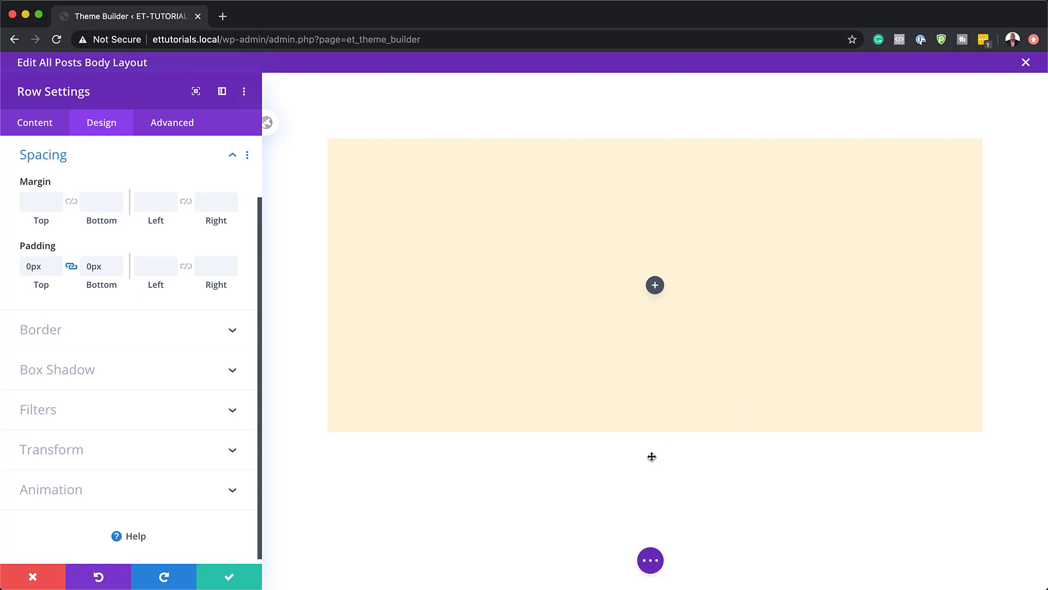
# Step: Add an Image module to the row showing the ink-splatter image from the Media Library
pyautogui.click(229, 576)
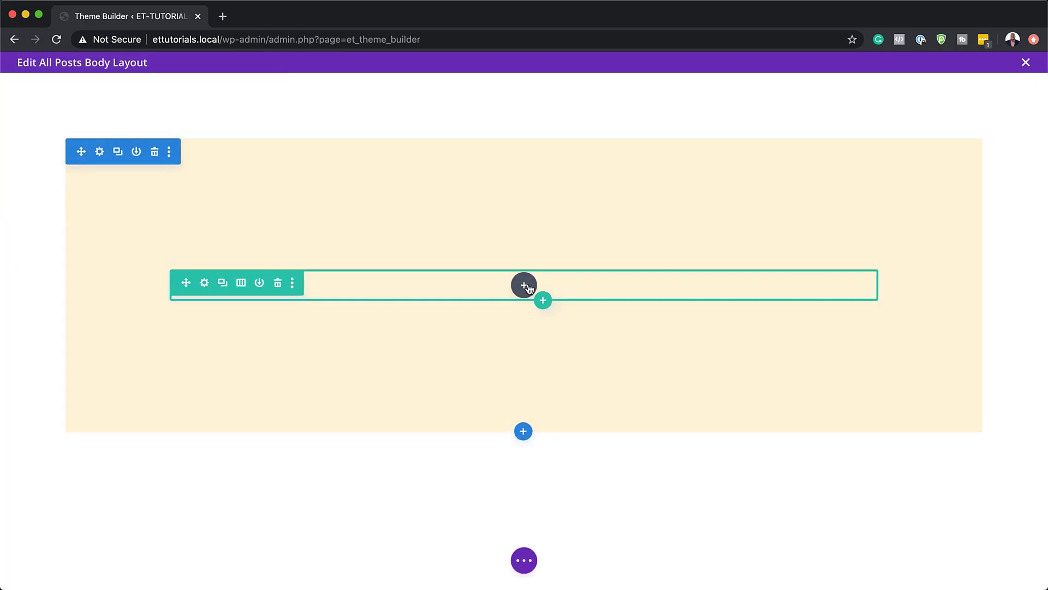
pyautogui.click(524, 285)
pyautogui.write('im')
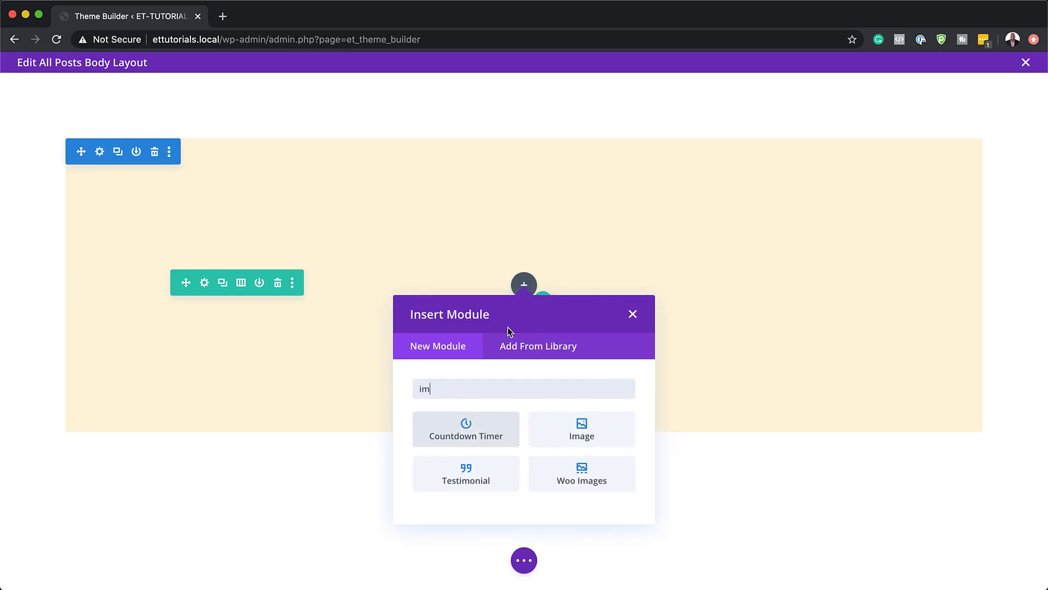
pyautogui.write('a')
pyautogui.click(496, 433)
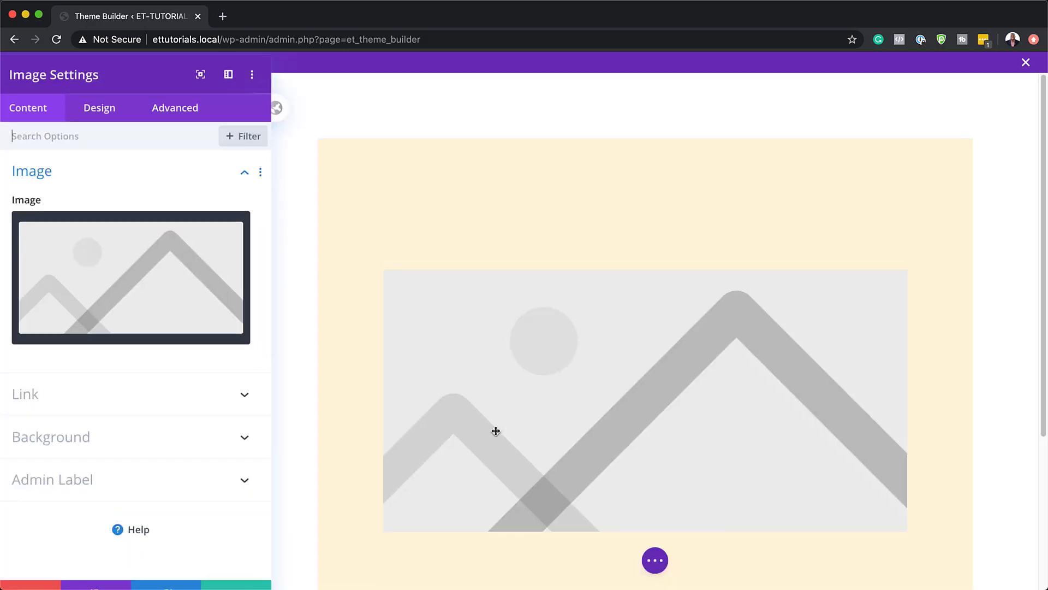
pyautogui.click(164, 272)
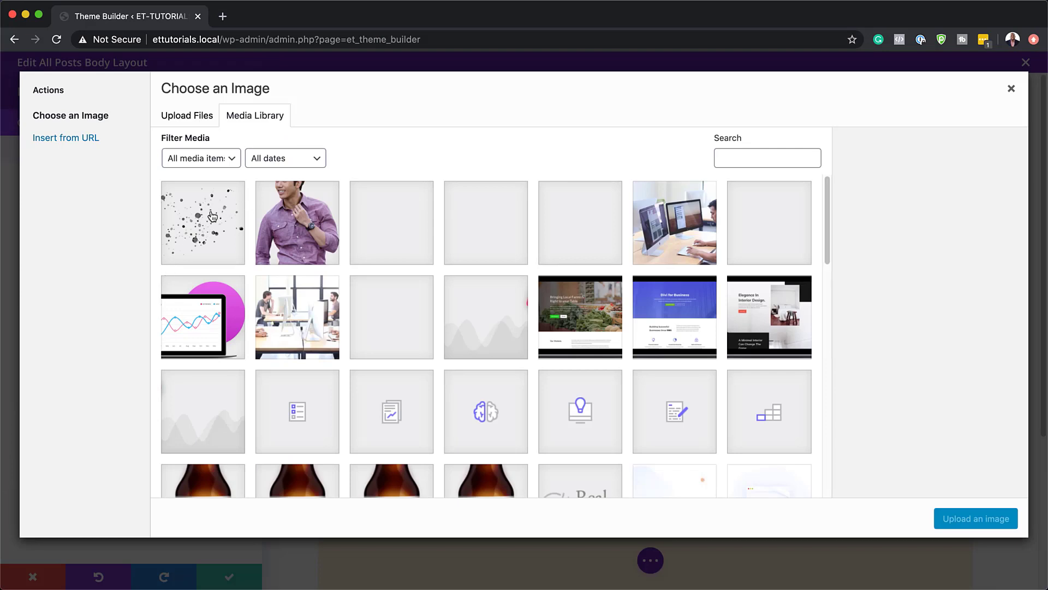
pyautogui.click(213, 216)
pyautogui.click(975, 518)
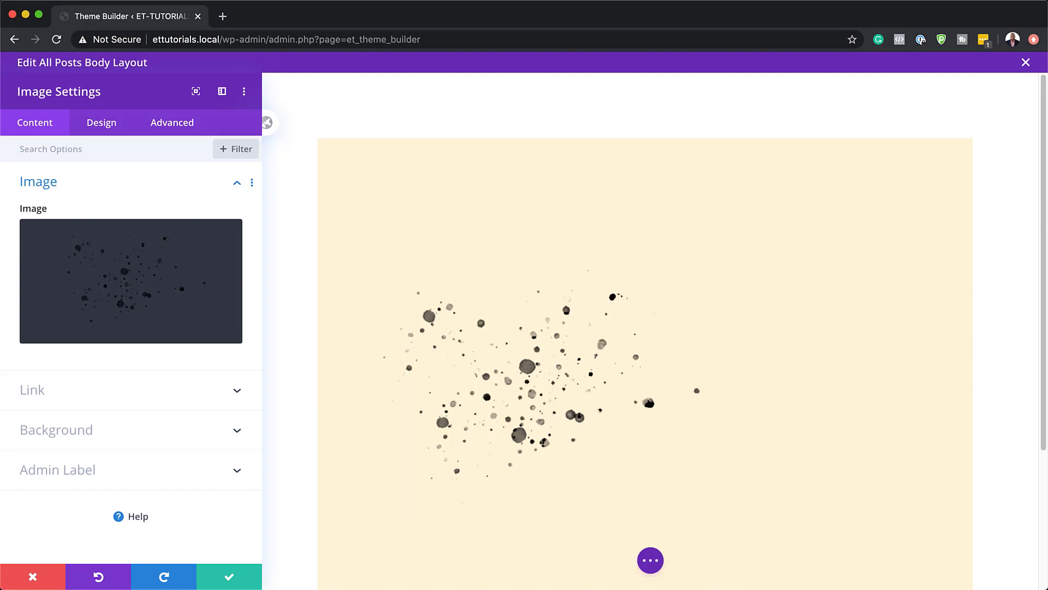
# Step: Give the image margins of -150px top and -12vw left
pyautogui.click(106, 124)
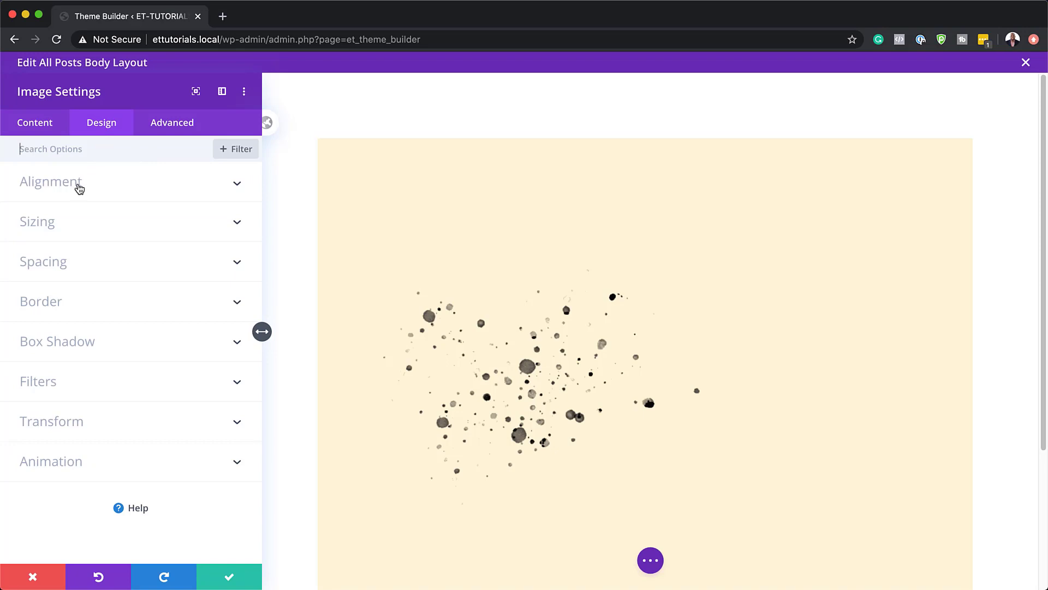
pyautogui.click(68, 265)
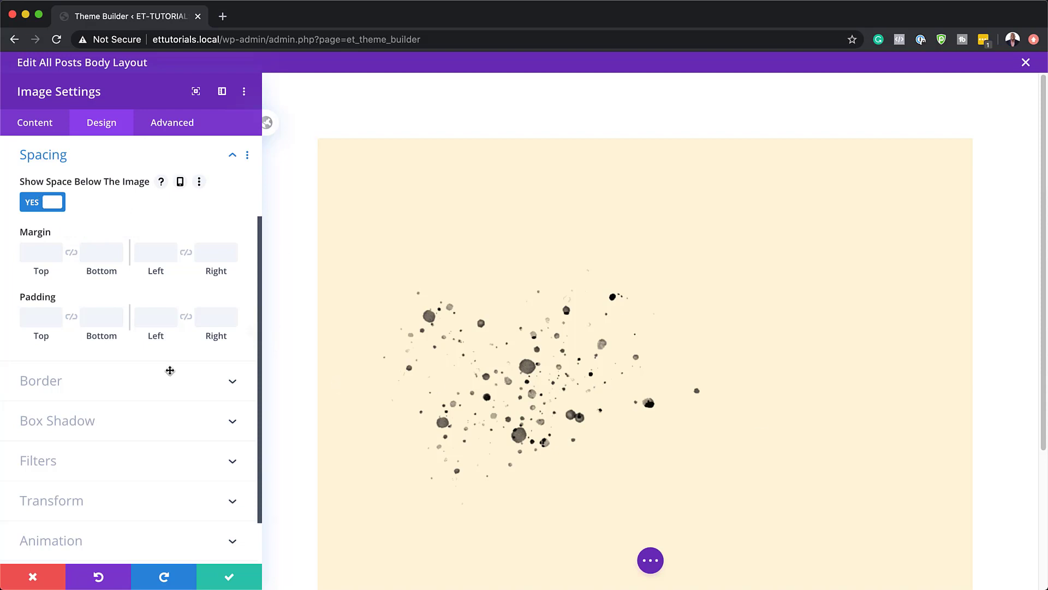
pyautogui.scroll(-1, 219, 349)
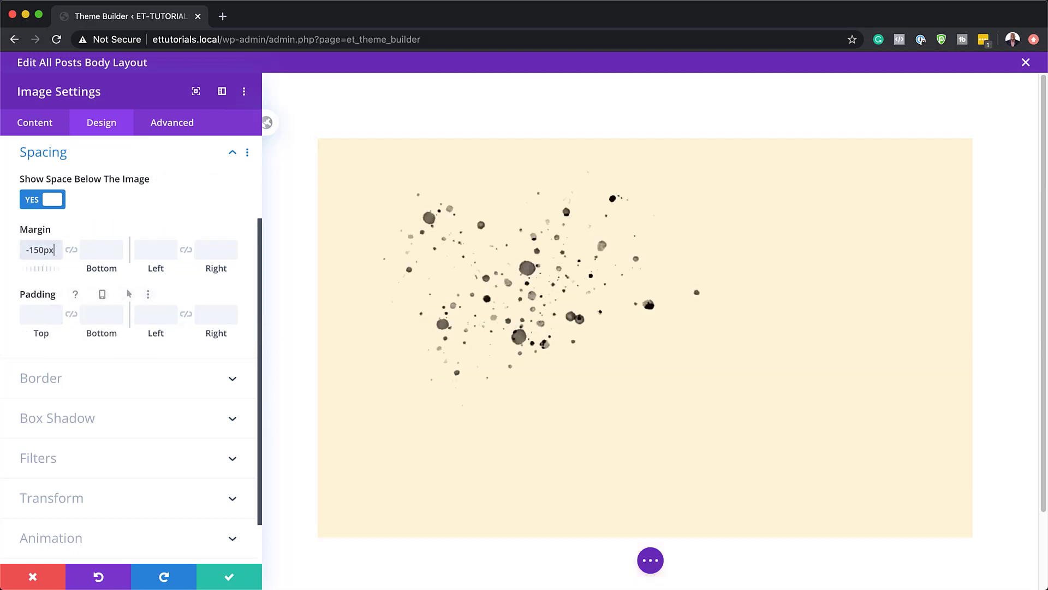
pyautogui.press('super+Tab')
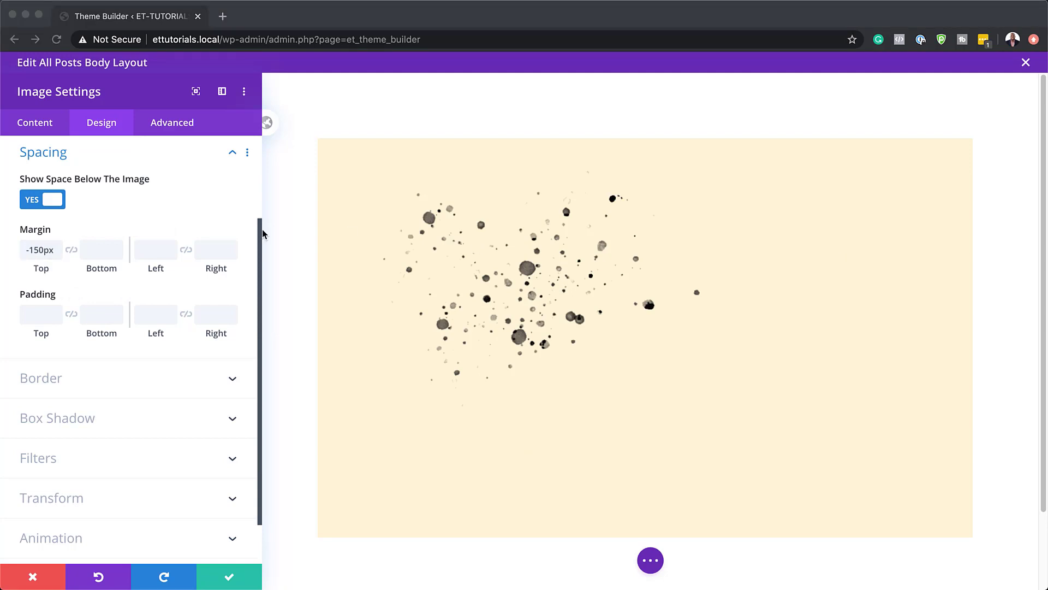
pyautogui.click(147, 248)
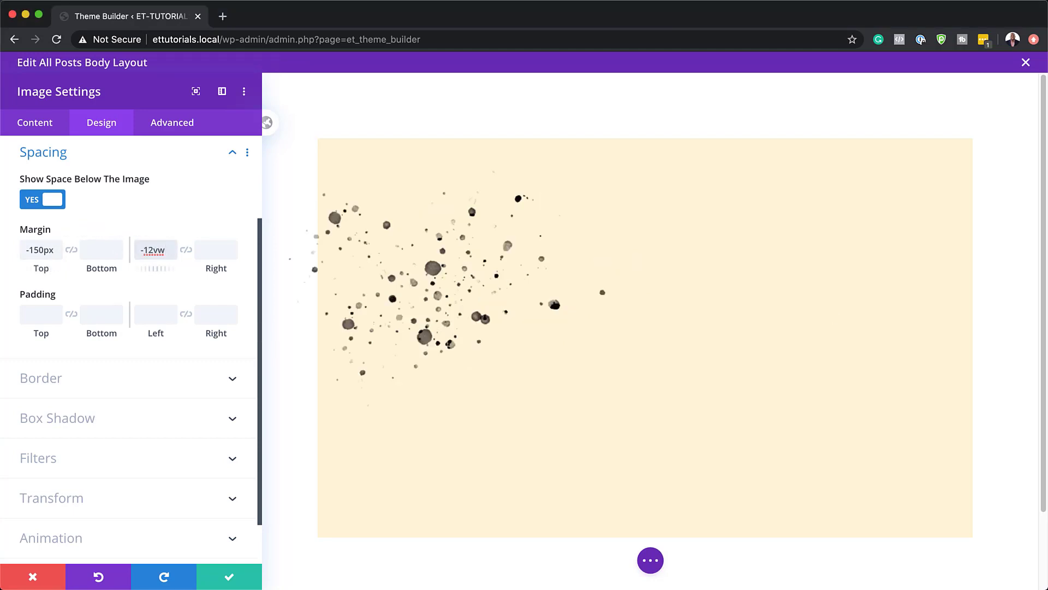
# Step: Add a two-column row below the splatter image
pyautogui.click(230, 576)
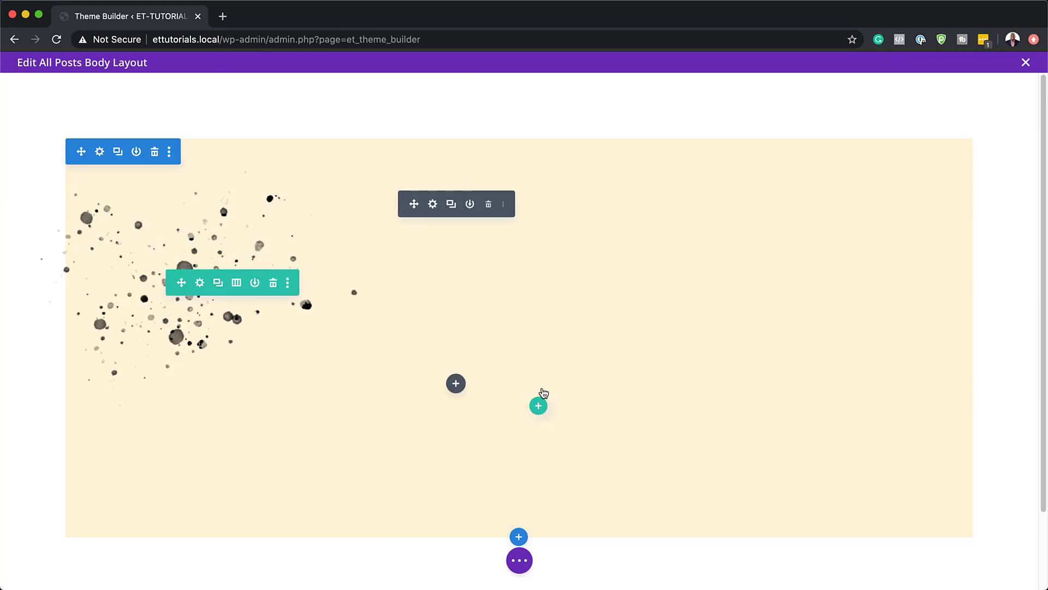
pyautogui.click(539, 405)
pyautogui.click(544, 197)
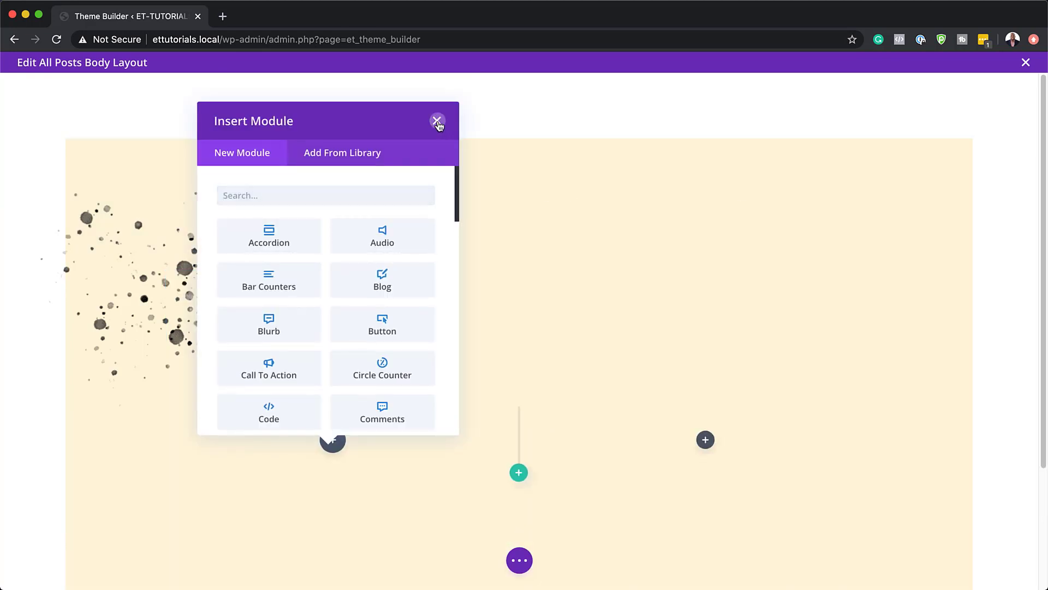
pyautogui.click(437, 120)
pyautogui.scroll(-2, 712, 511)
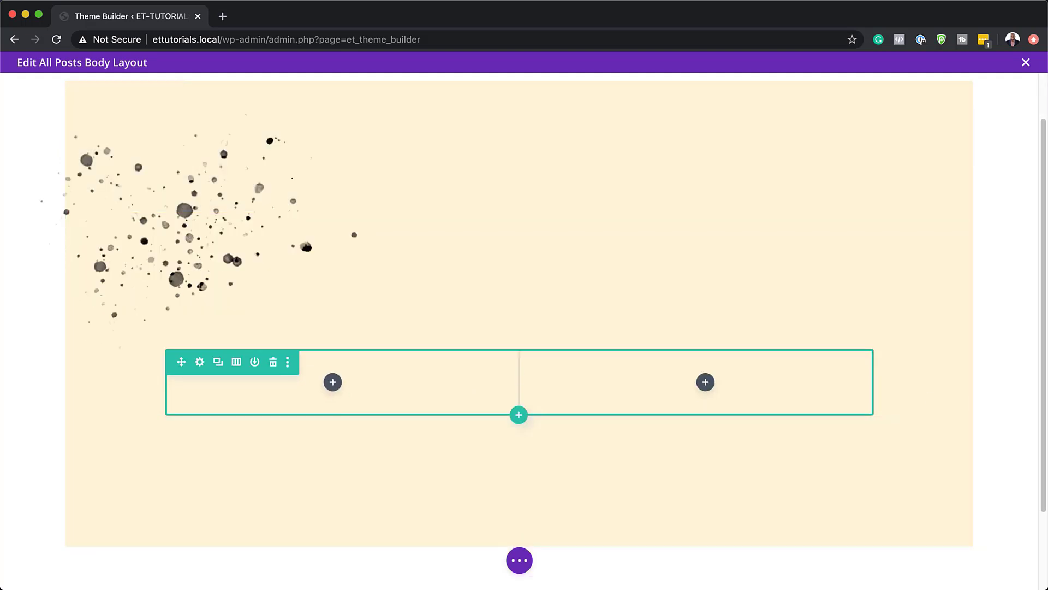
# Step: Insert a Text module into the left column
pyautogui.click(332, 381)
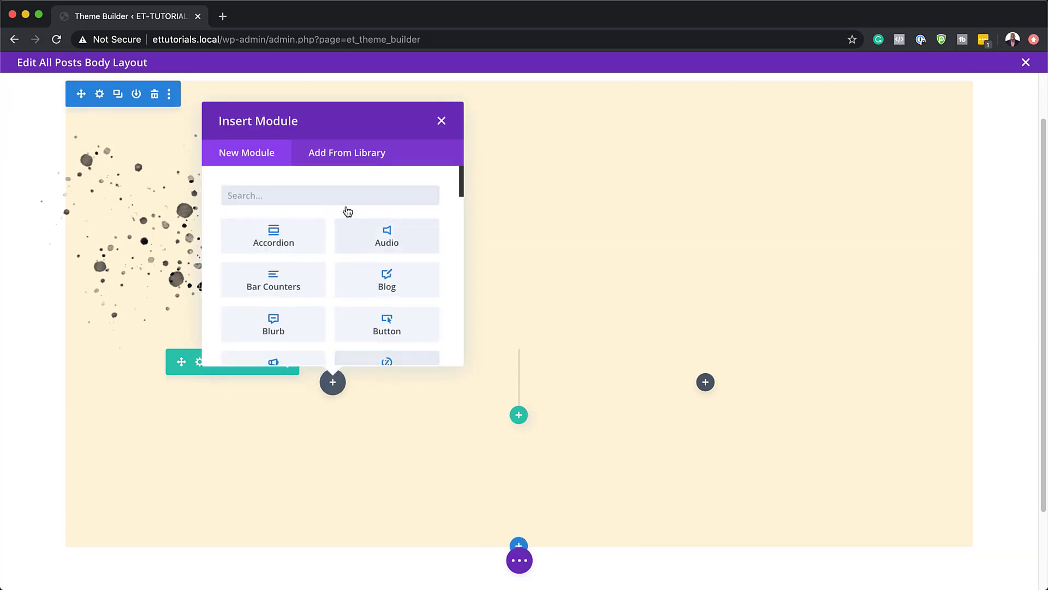
pyautogui.write('text')
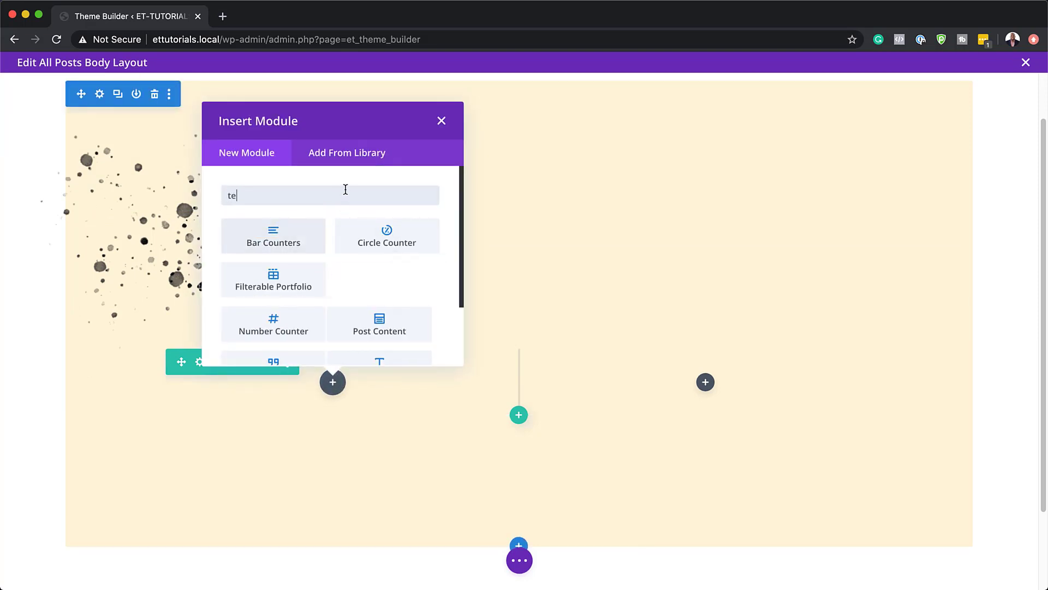
pyautogui.click(311, 236)
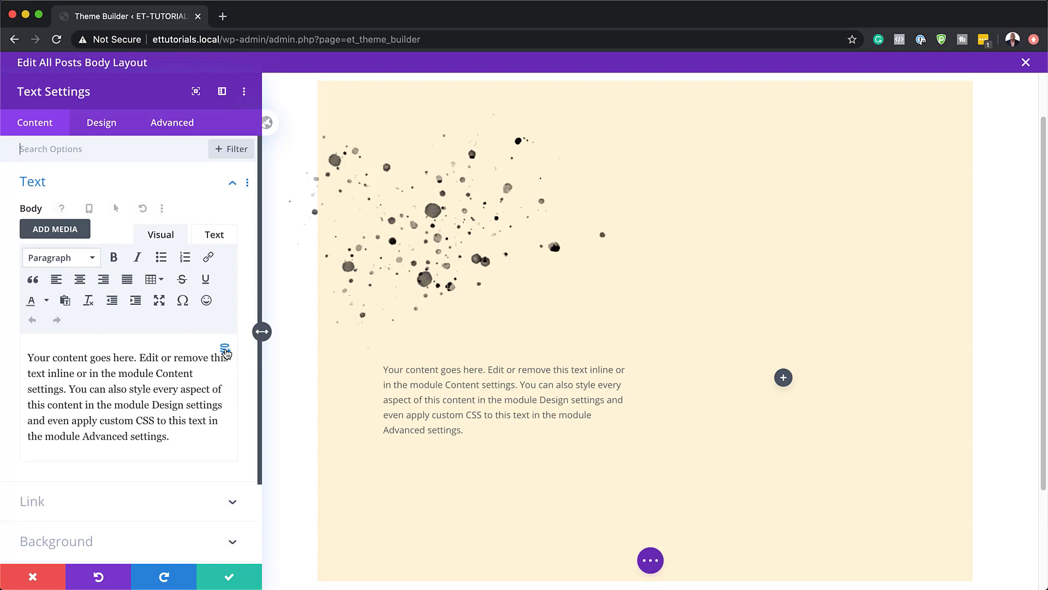
# Step: Fill the text module with the dynamic Post Publish Date
pyautogui.click(225, 349)
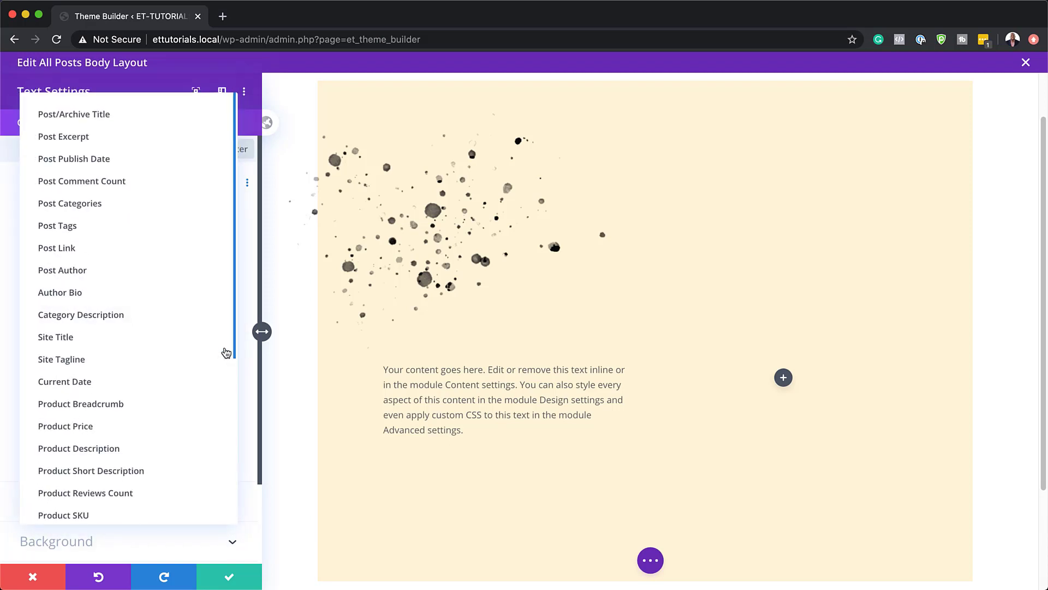
pyautogui.click(111, 159)
pyautogui.click(190, 418)
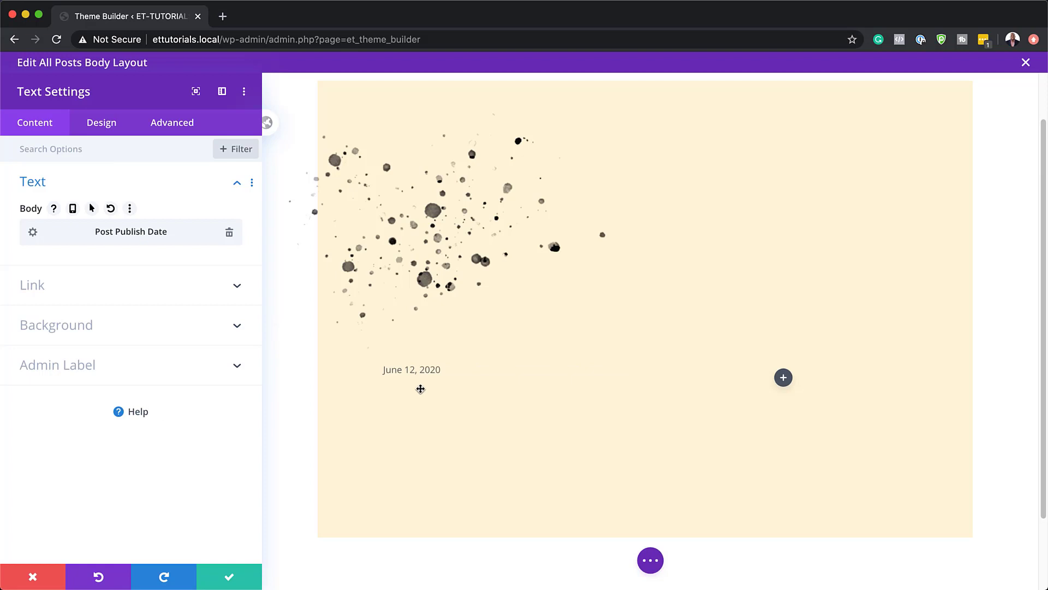
# Step: Format the publish date as day, short month, year (12 Jun, 2020)
pyautogui.click(32, 232)
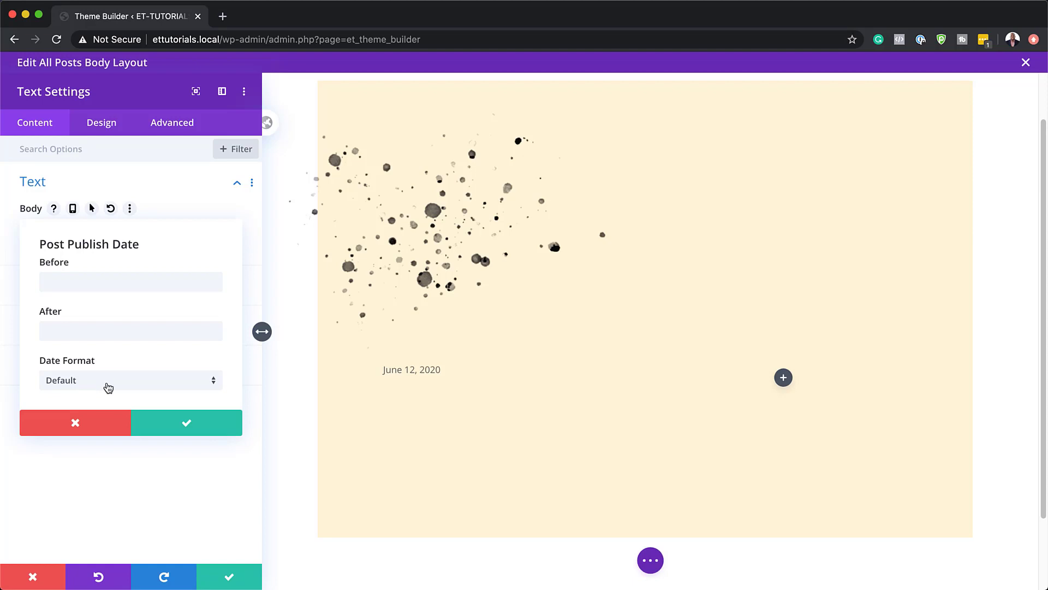
pyautogui.click(111, 386)
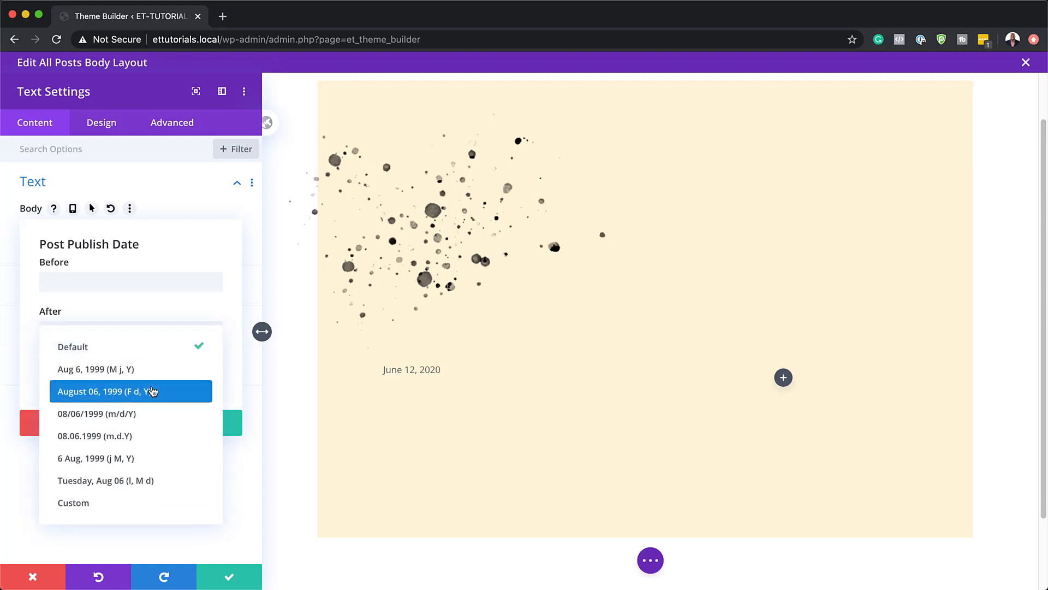
pyautogui.click(167, 483)
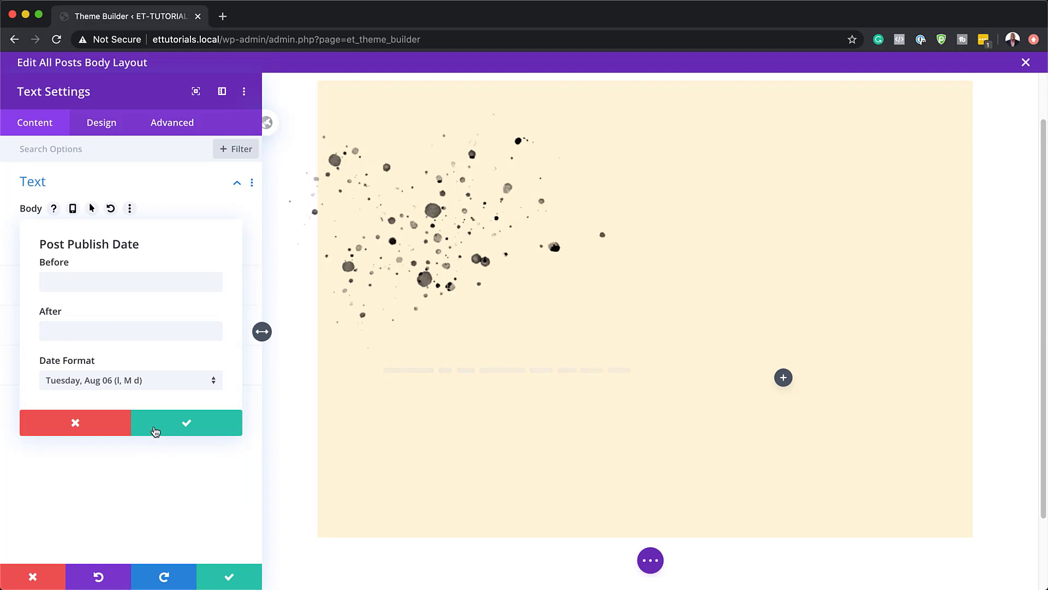
pyautogui.click(155, 380)
pyautogui.click(161, 459)
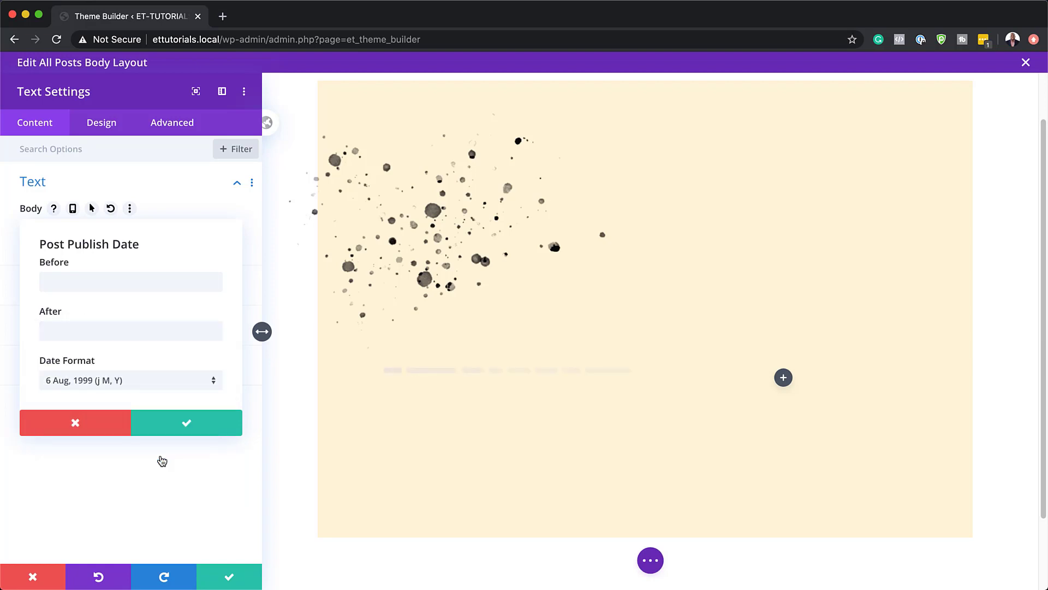
pyautogui.click(203, 428)
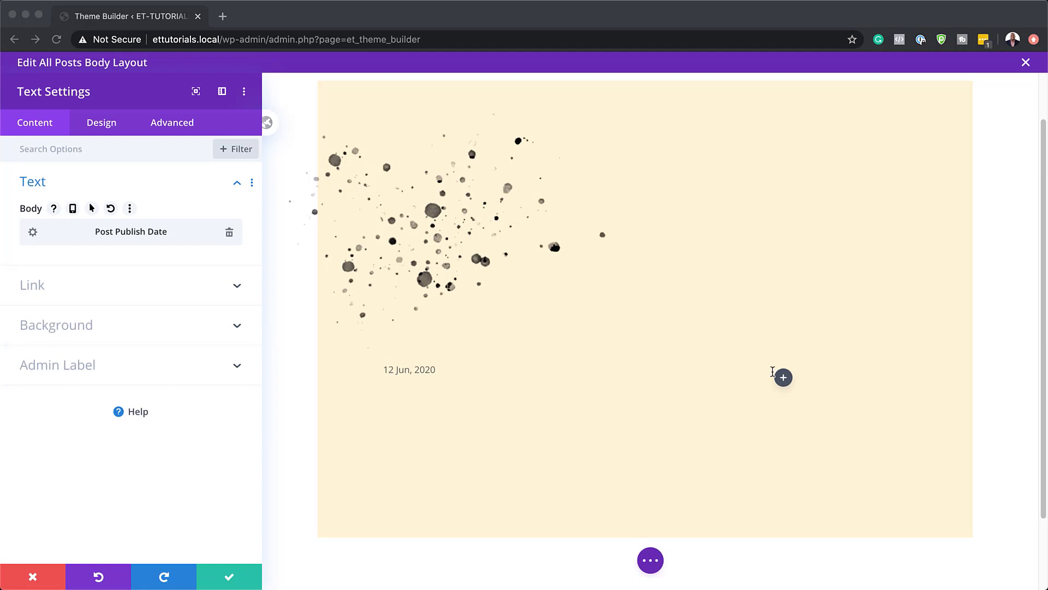
pyautogui.click(107, 129)
pyautogui.click(105, 131)
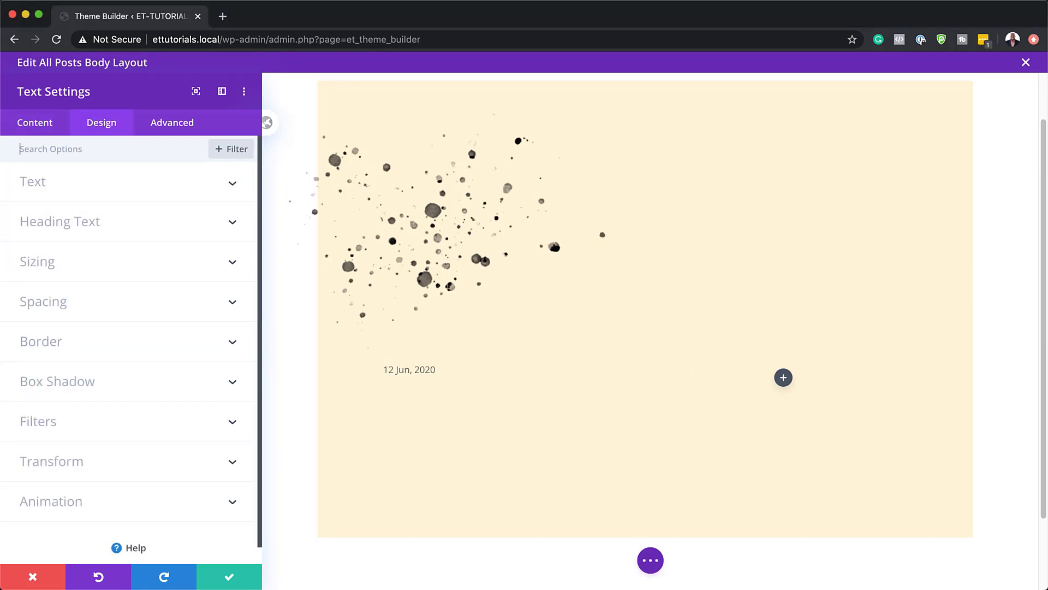
# Step: Set the date text font to Special Elite
pyautogui.click(80, 185)
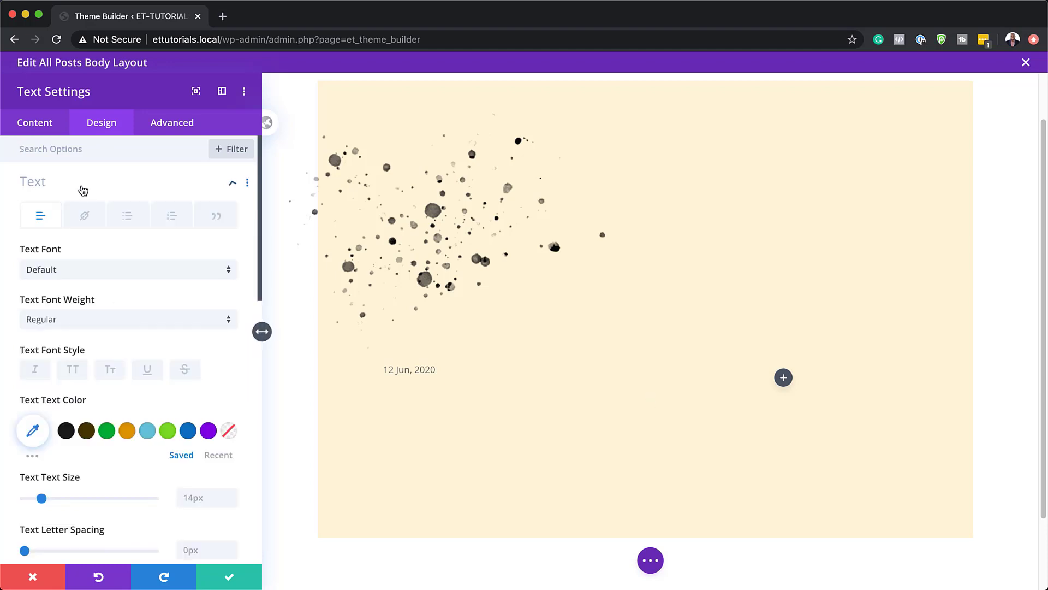
pyautogui.click(79, 269)
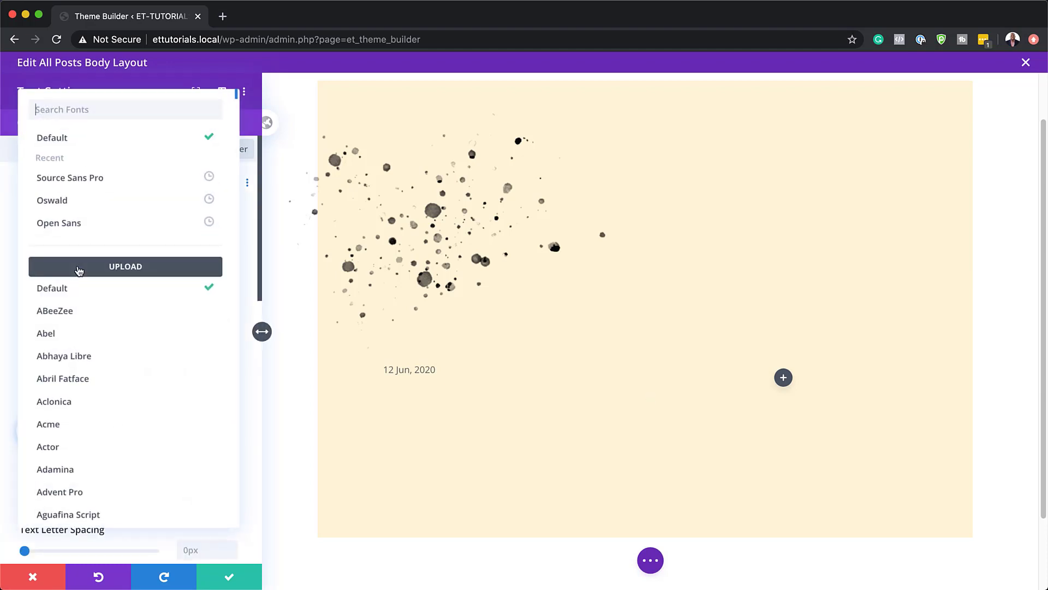
pyautogui.click(111, 116)
pyautogui.write('Special Elite')
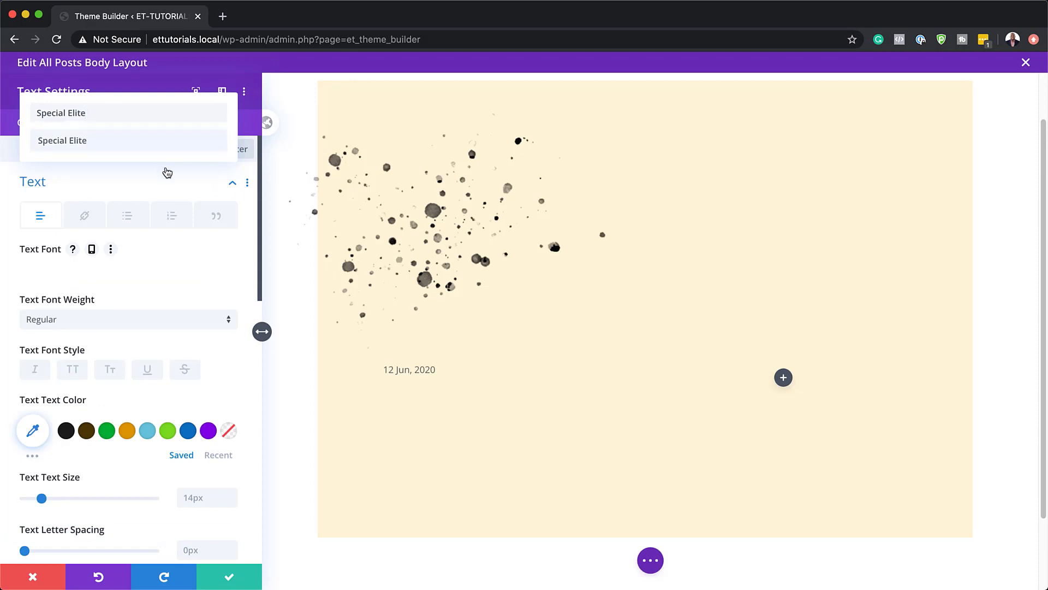
pyautogui.click(135, 143)
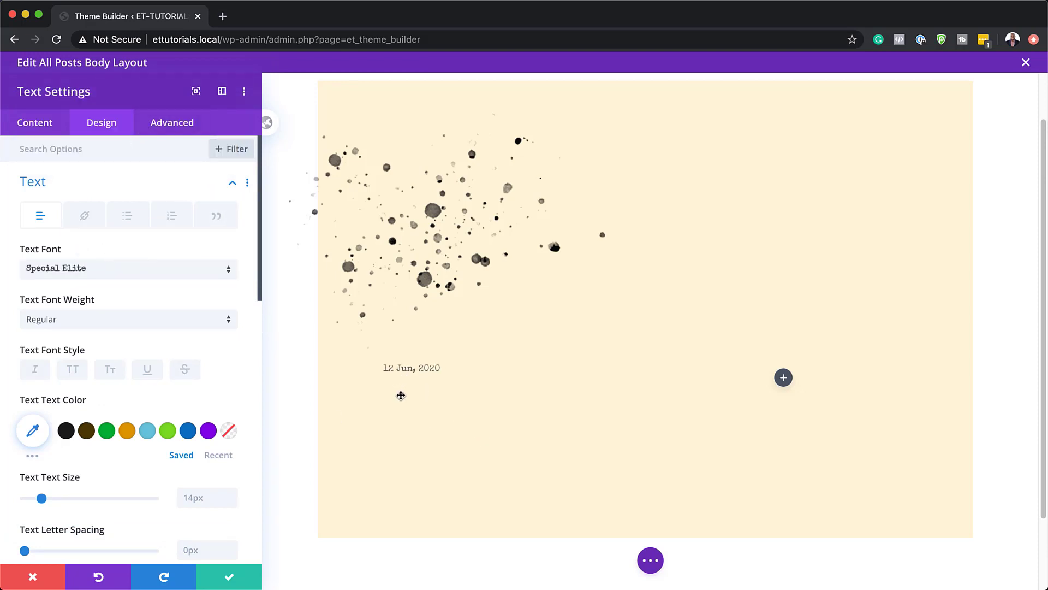
# Step: Make the date text bold, black and 1.4rem, then save the settings
pyautogui.click(139, 319)
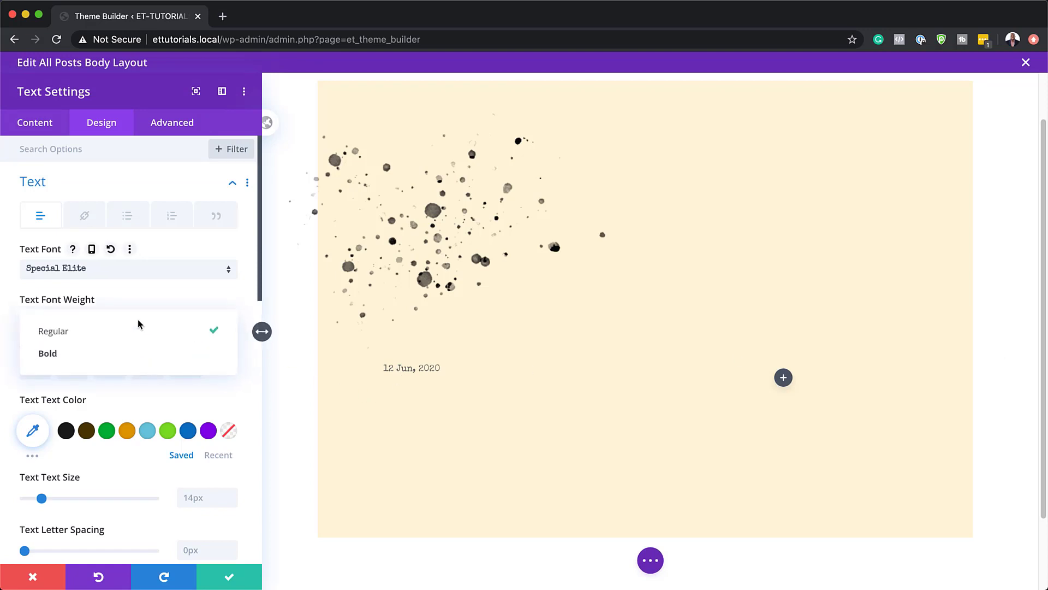
pyautogui.click(140, 356)
pyautogui.click(35, 433)
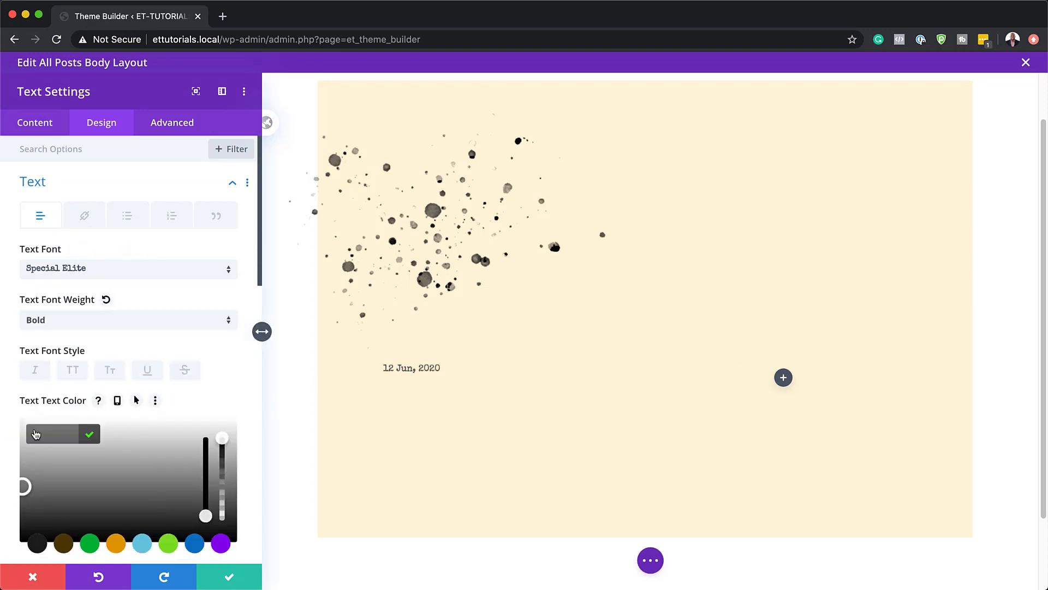
pyautogui.scroll(-3, 118, 454)
pyautogui.moveTo(23, 393); pyautogui.dragTo(10, 455)
pyautogui.click(8, 463)
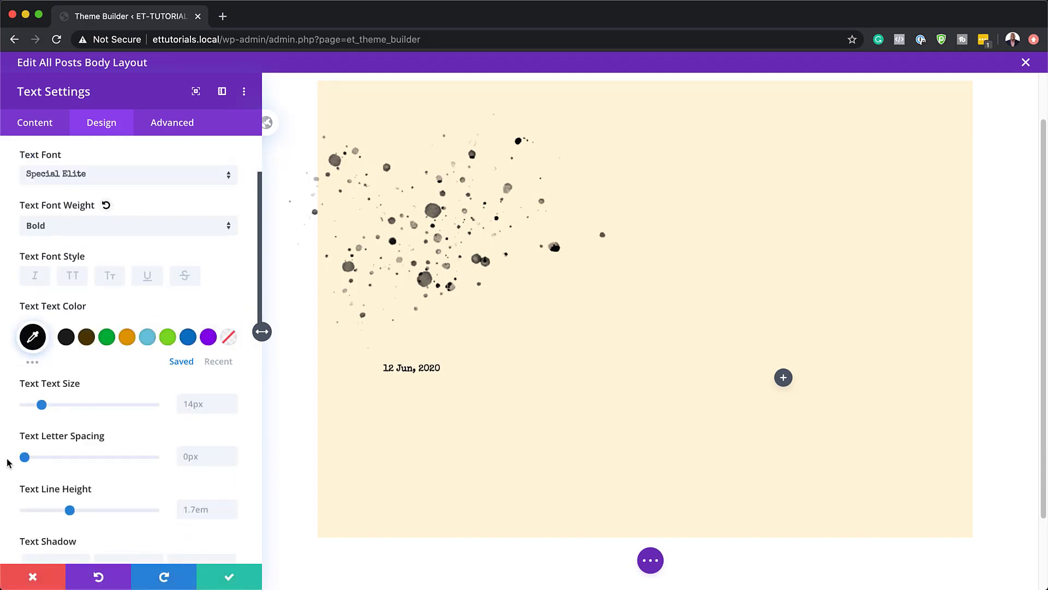
pyautogui.scroll(-2, 131, 423)
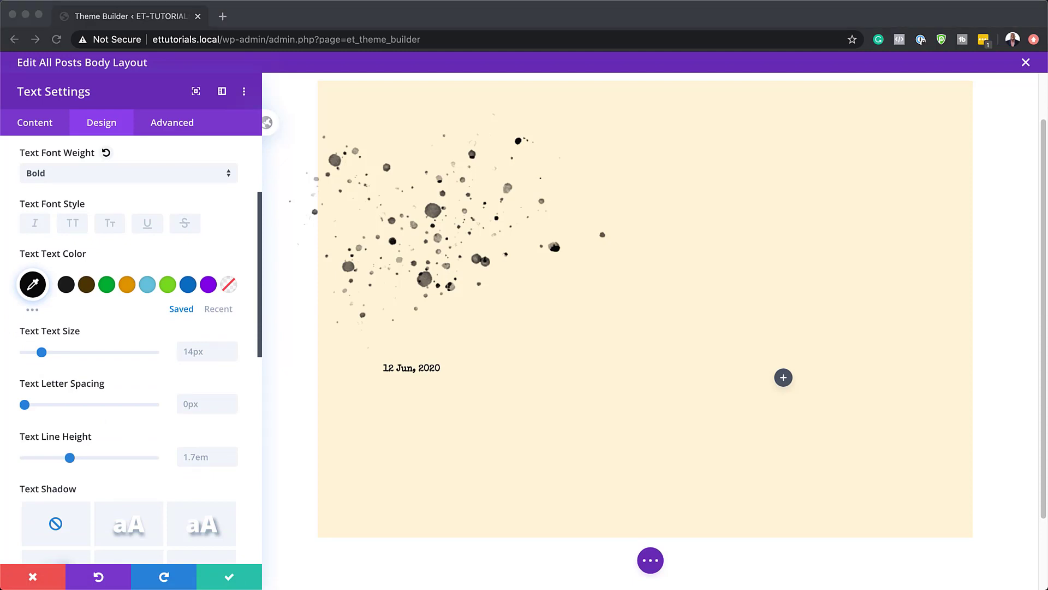
pyautogui.click(213, 363)
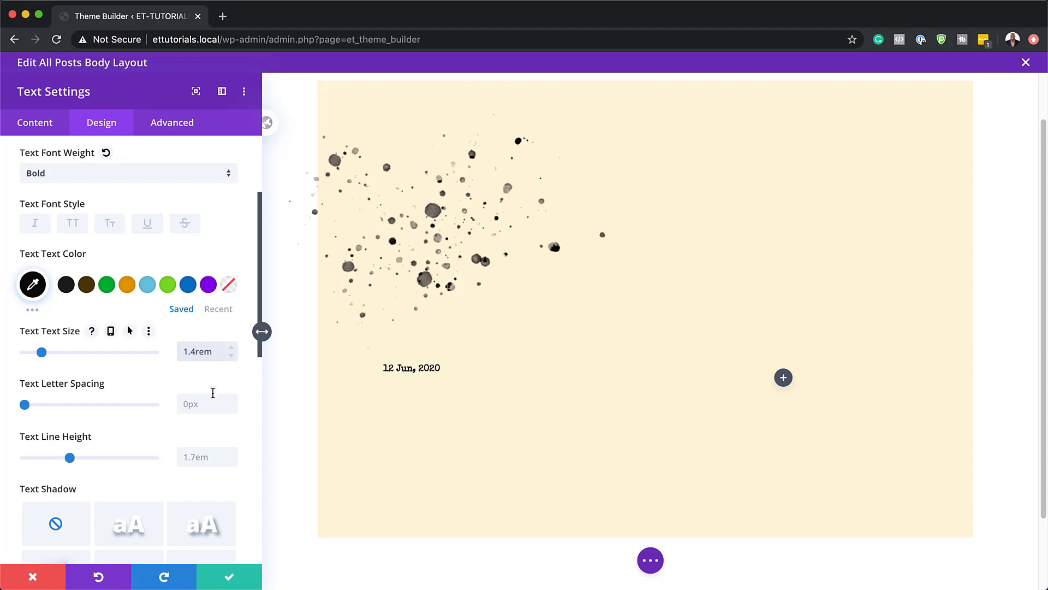
pyautogui.click(229, 576)
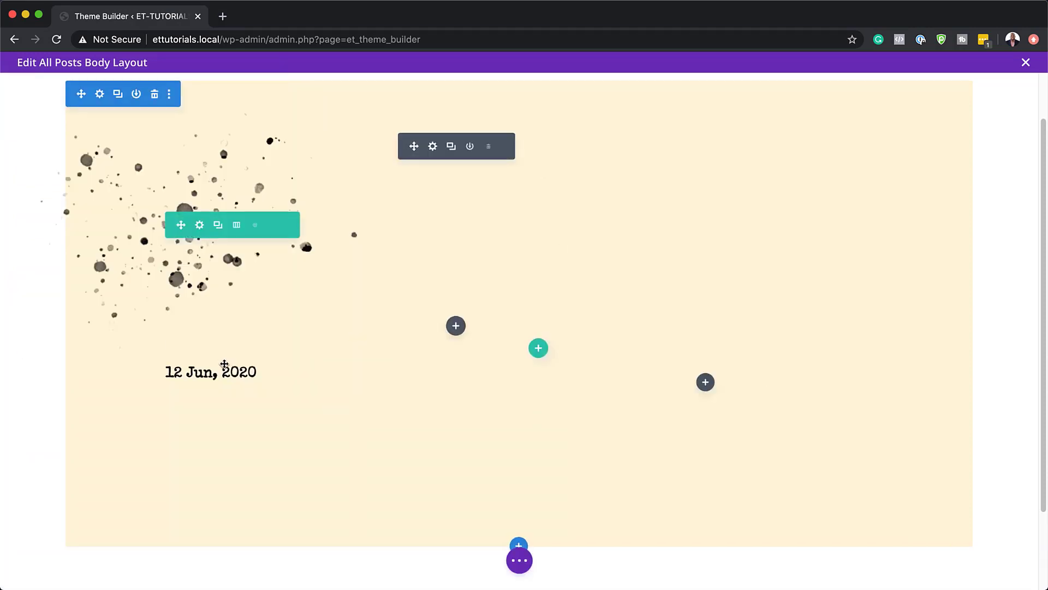
# Step: Duplicate the date module and switch the second copy to show Post Categories
pyautogui.moveTo(224, 366)
pyautogui.click(328, 374)
pyautogui.click(327, 374)
pyautogui.click(327, 374)
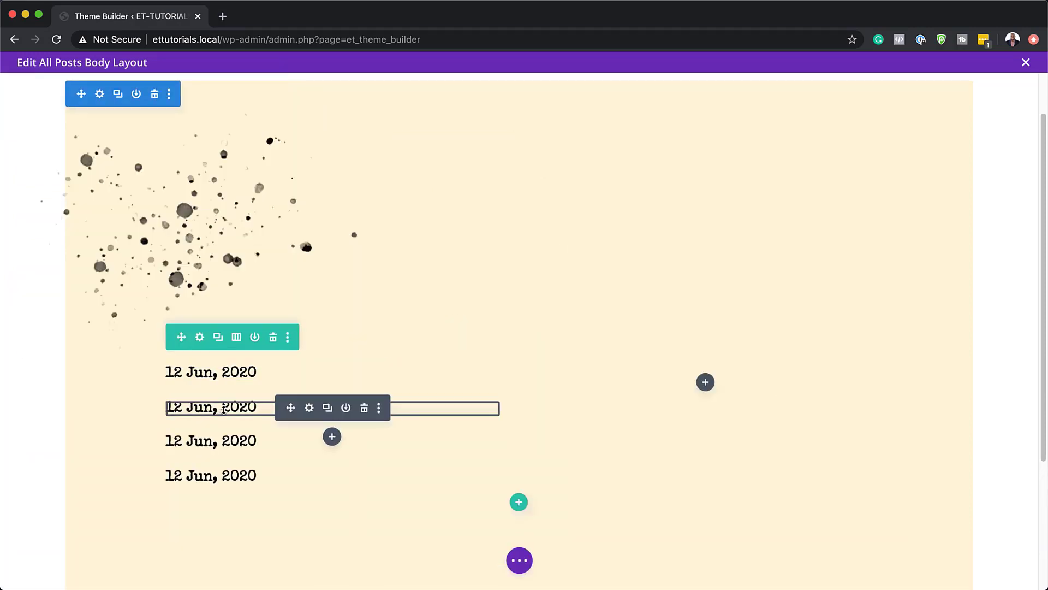
pyautogui.click(309, 408)
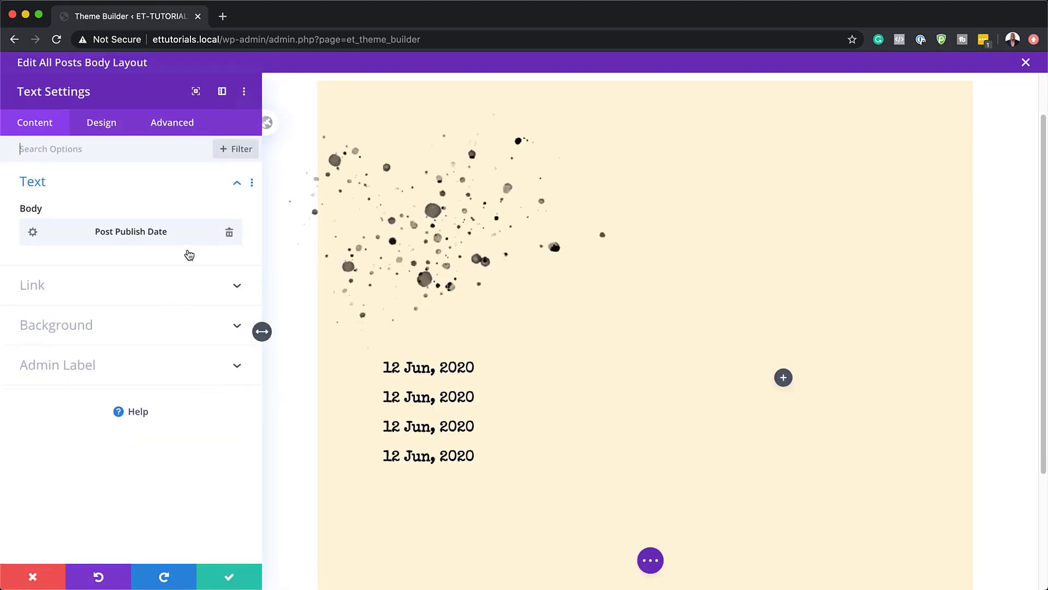
pyautogui.click(234, 233)
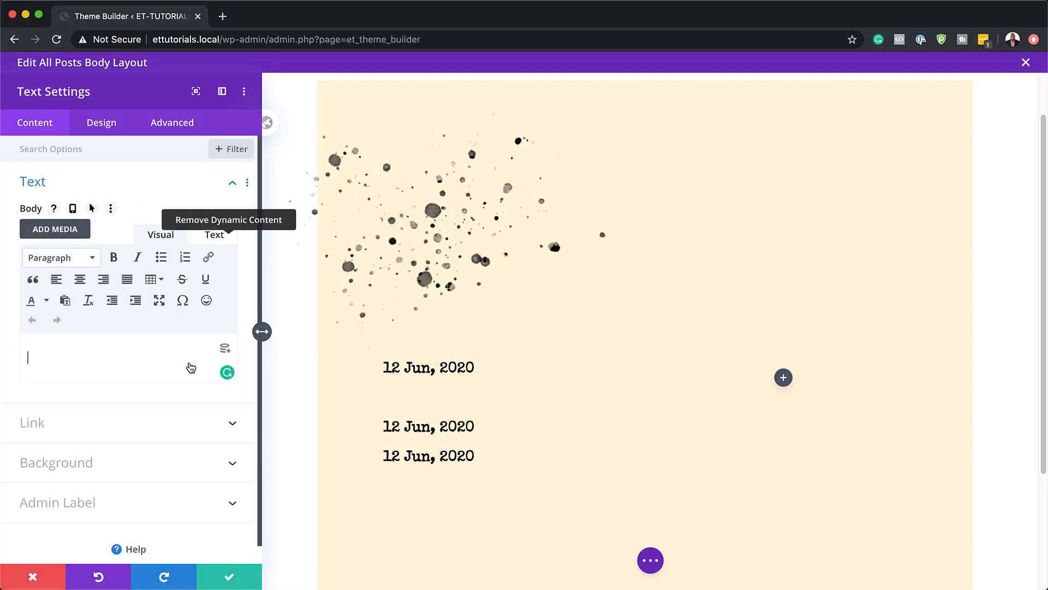
pyautogui.click(225, 347)
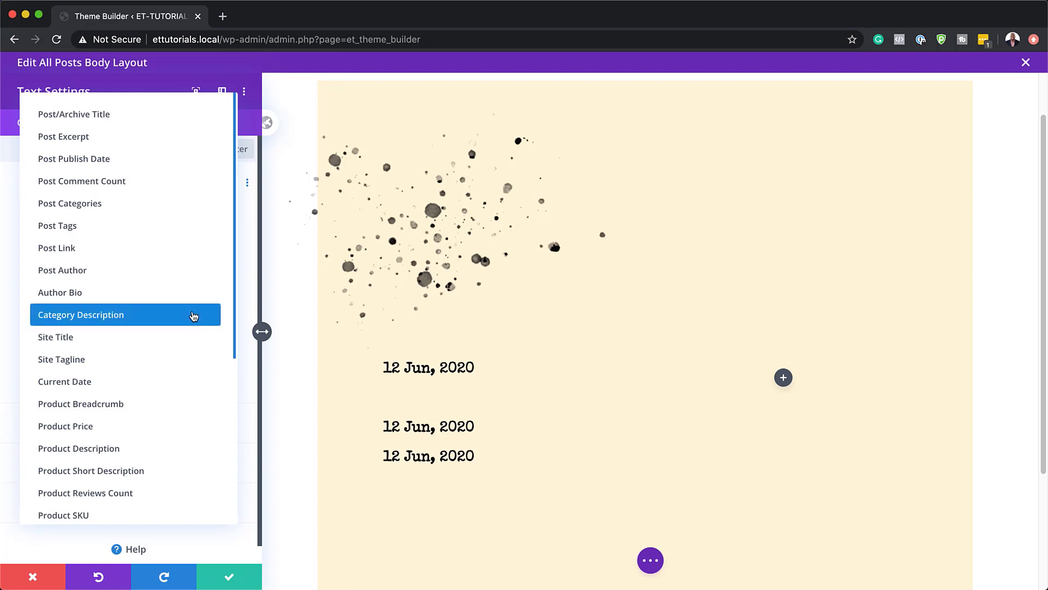
pyautogui.click(114, 207)
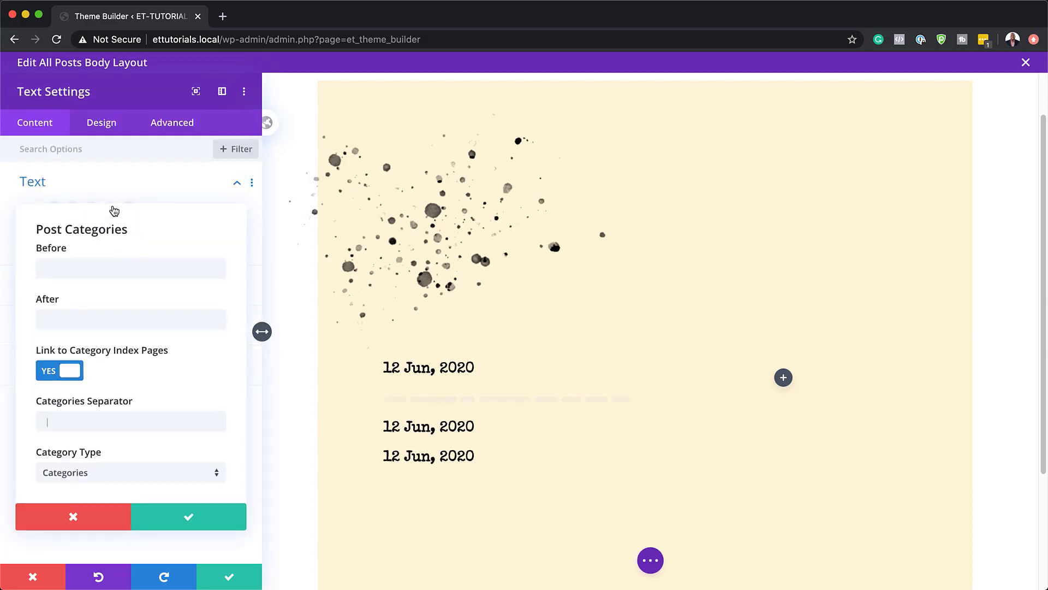
pyautogui.click(192, 517)
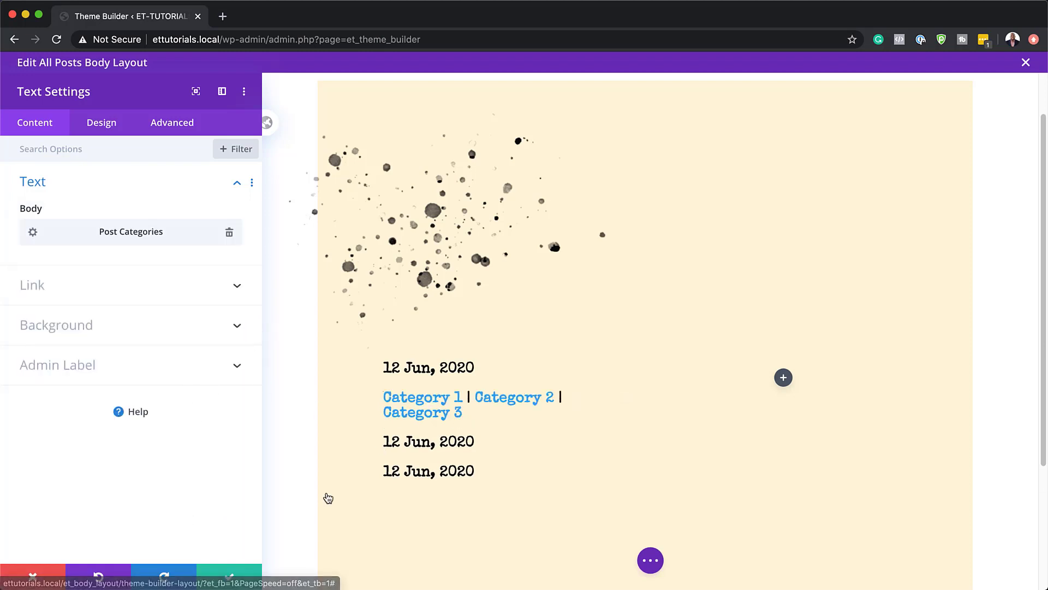
# Step: Replace the third row's Post Publish Date with dynamic Post Author content and save it
pyautogui.click(244, 576)
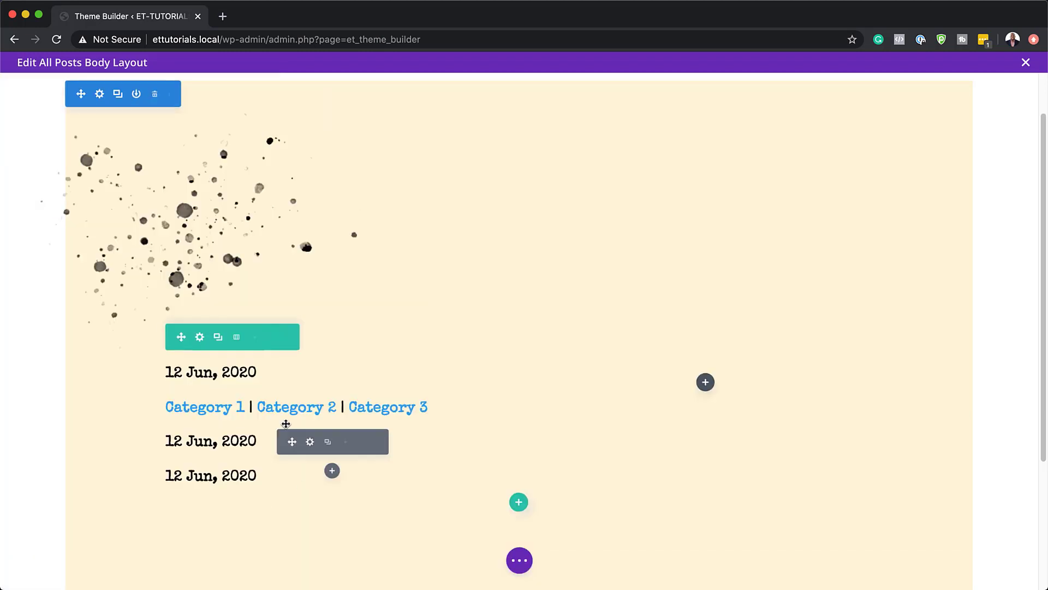
pyautogui.click(310, 444)
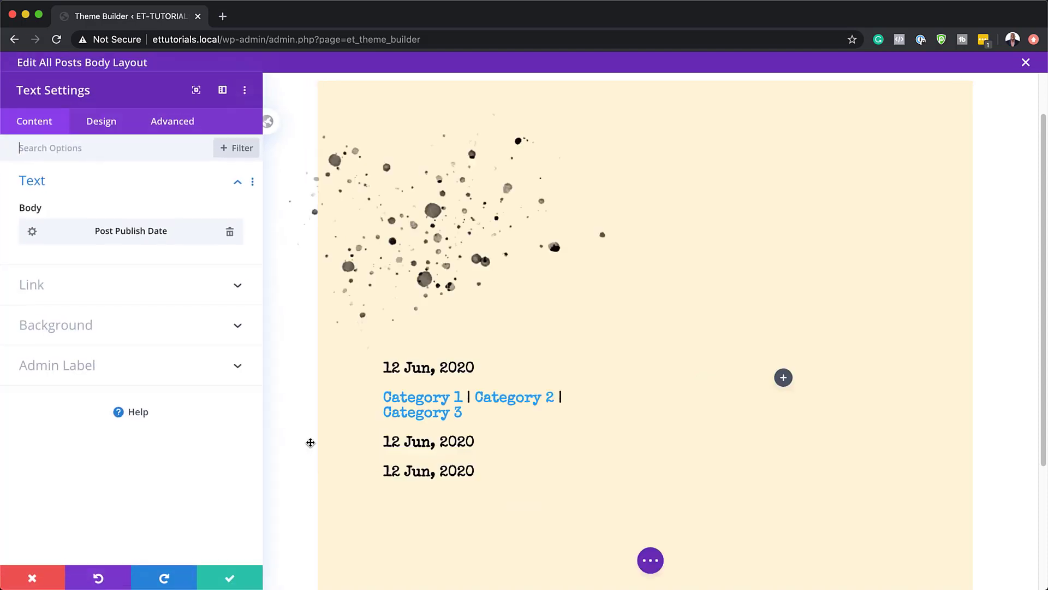
pyautogui.click(228, 231)
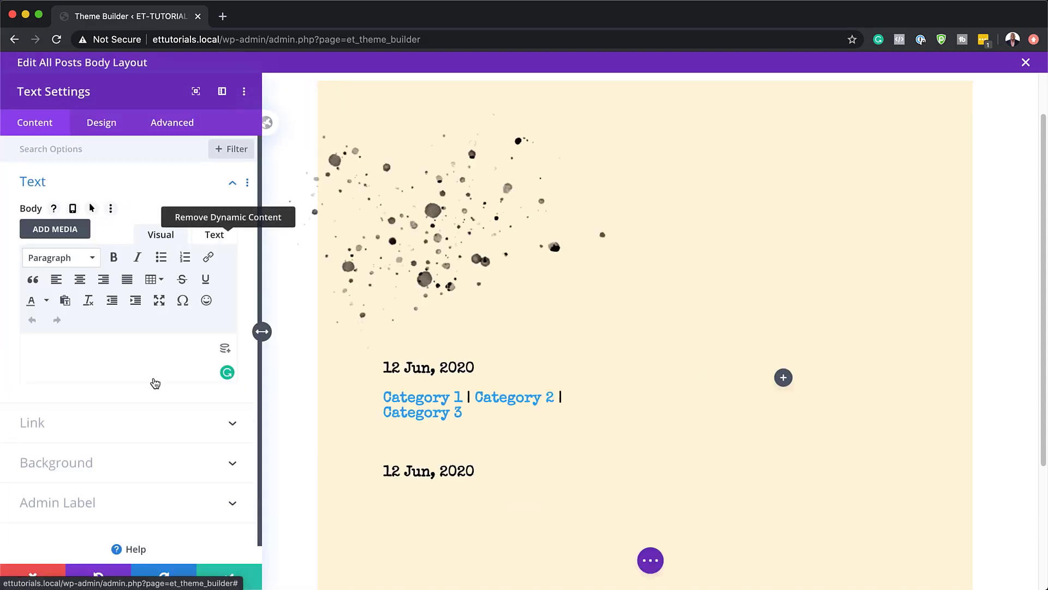
pyautogui.click(225, 349)
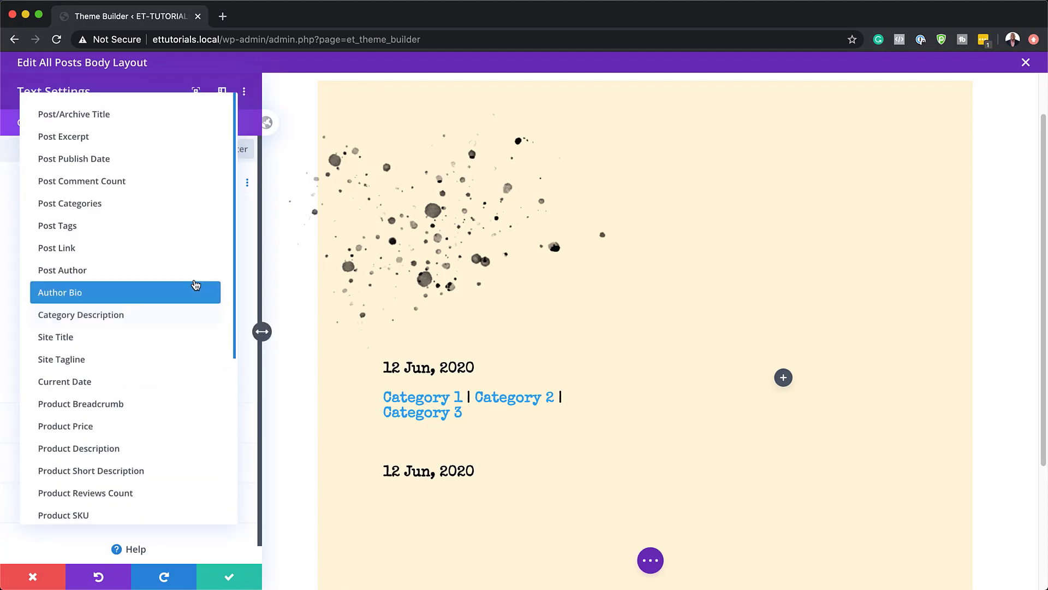
pyautogui.click(195, 282)
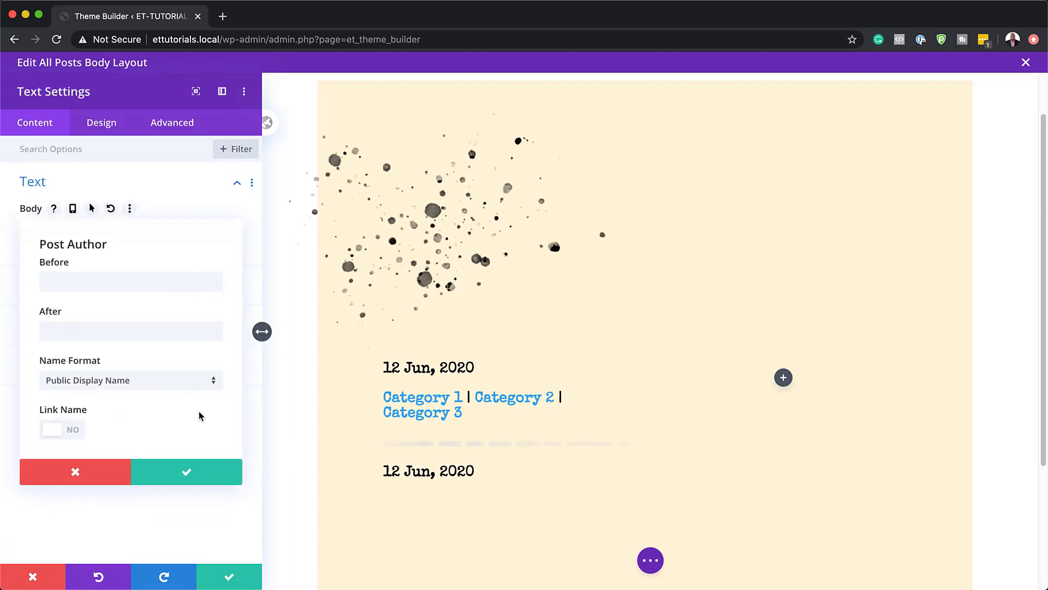
pyautogui.click(190, 476)
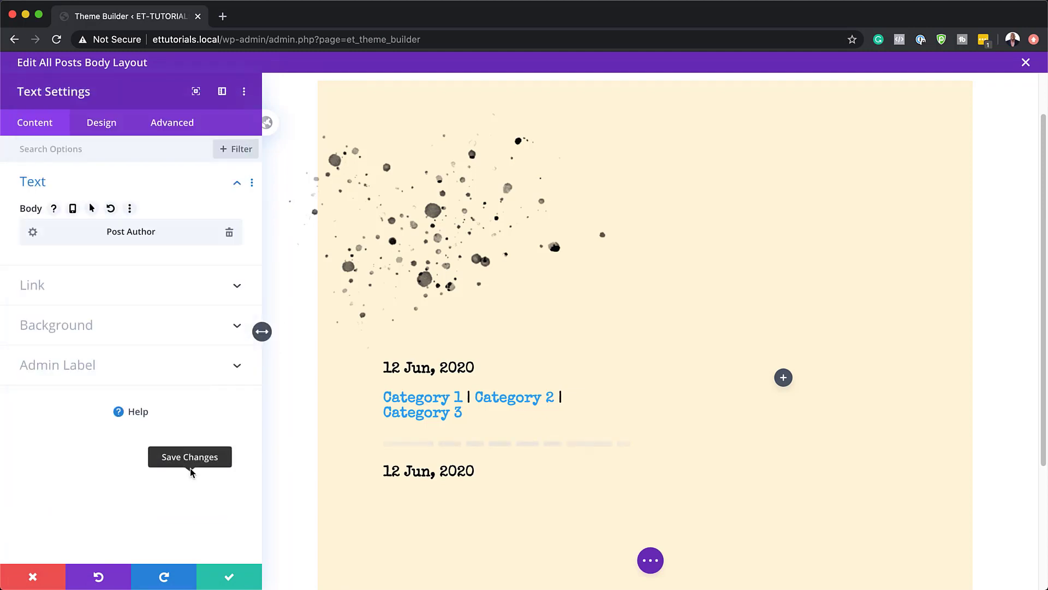
pyautogui.click(227, 580)
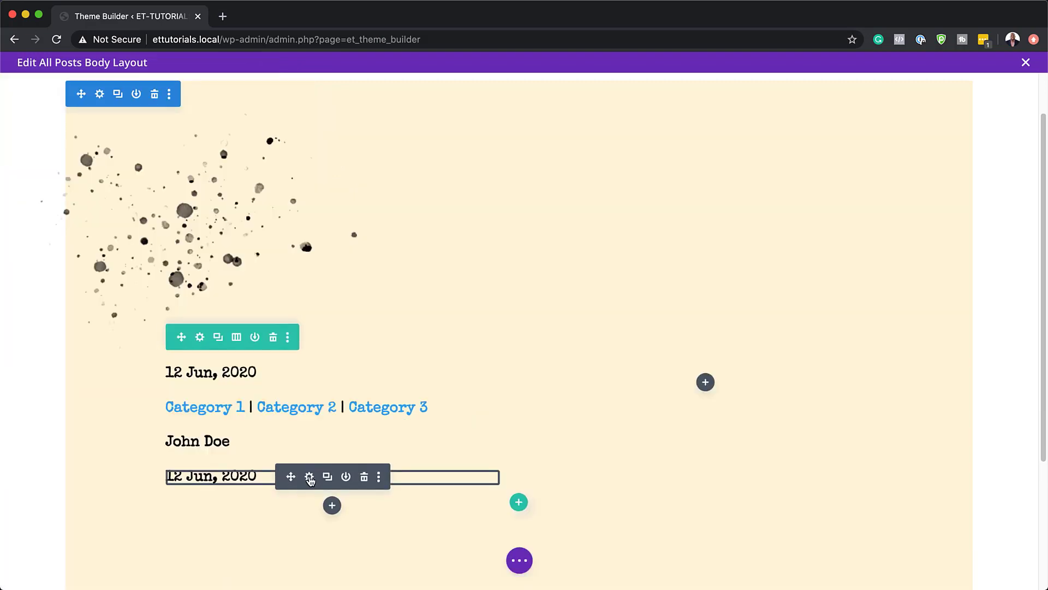
pyautogui.click(309, 476)
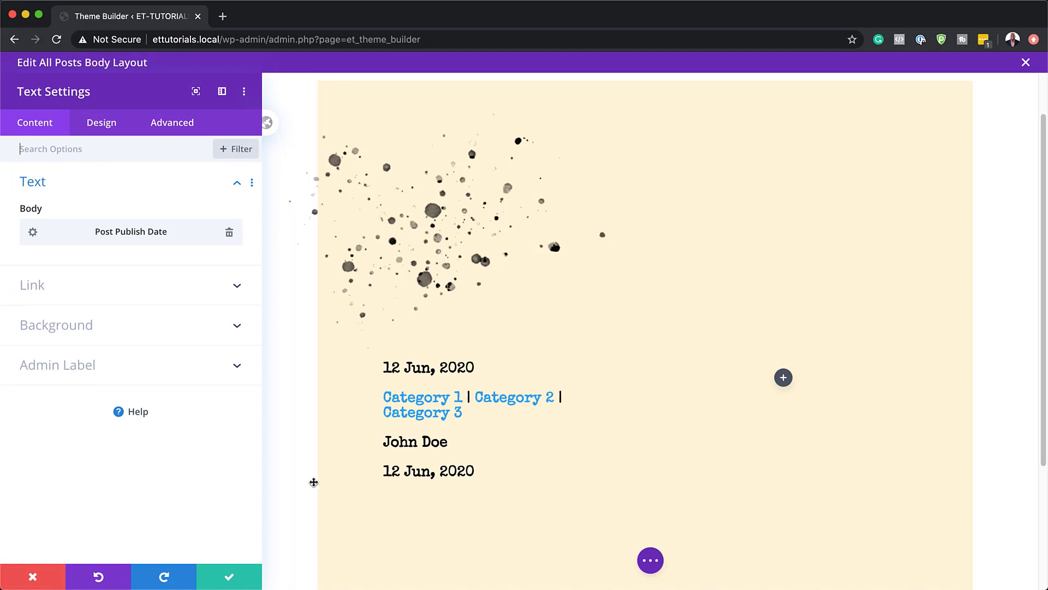
# Step: Swap the fourth row's date for Post Comment Count with ' Comments' after it
pyautogui.click(229, 232)
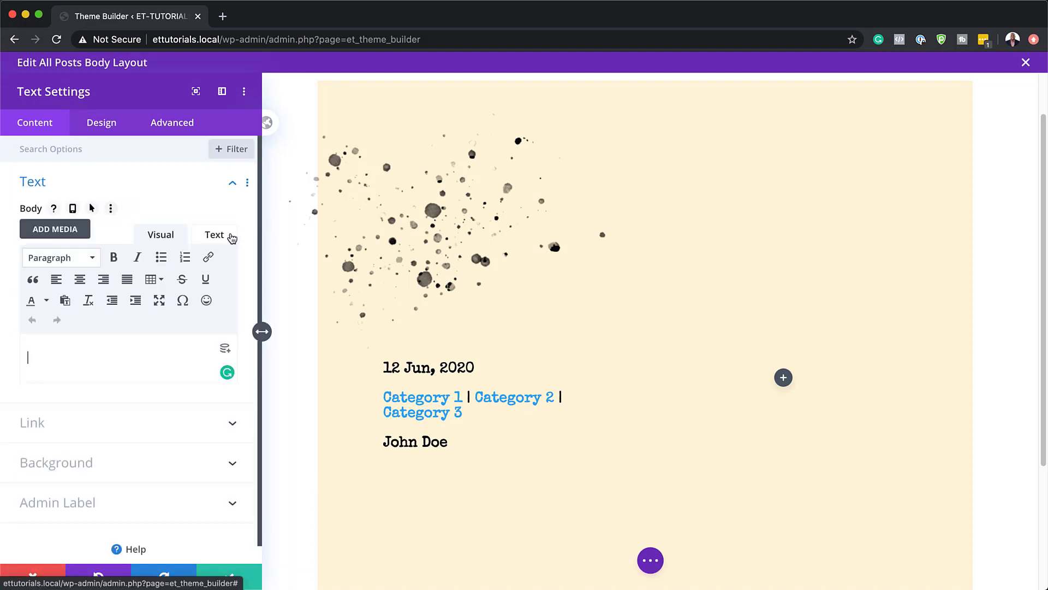
pyautogui.click(226, 350)
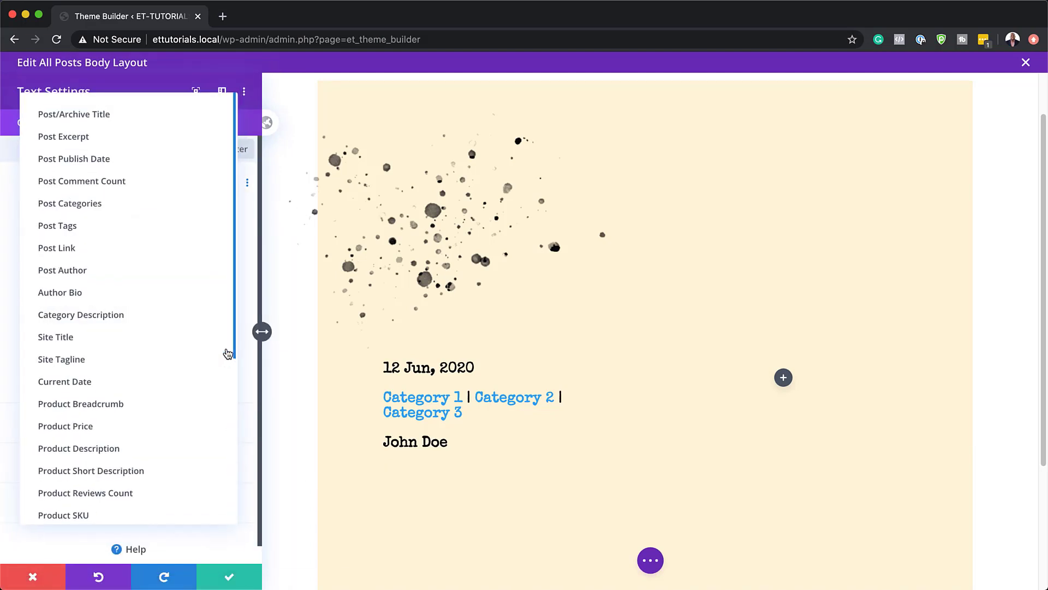
pyautogui.click(92, 187)
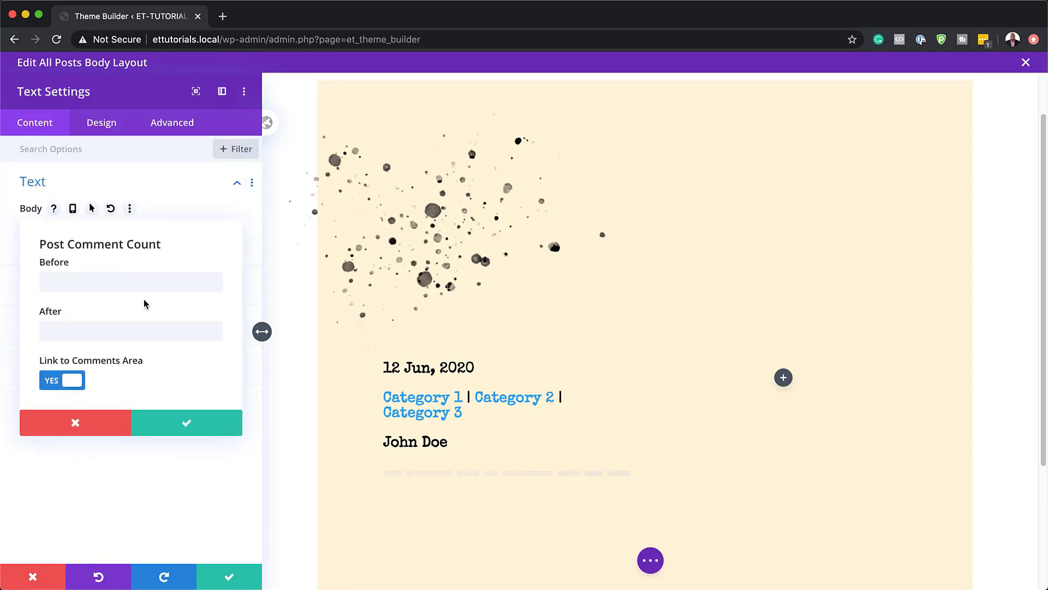
pyautogui.click(100, 333)
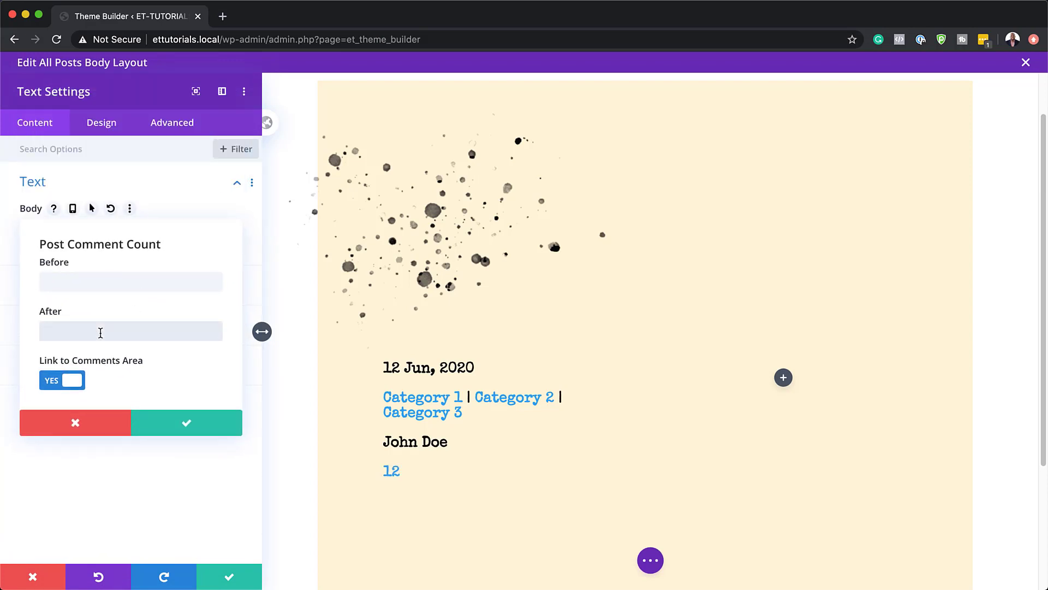
pyautogui.write('Com')
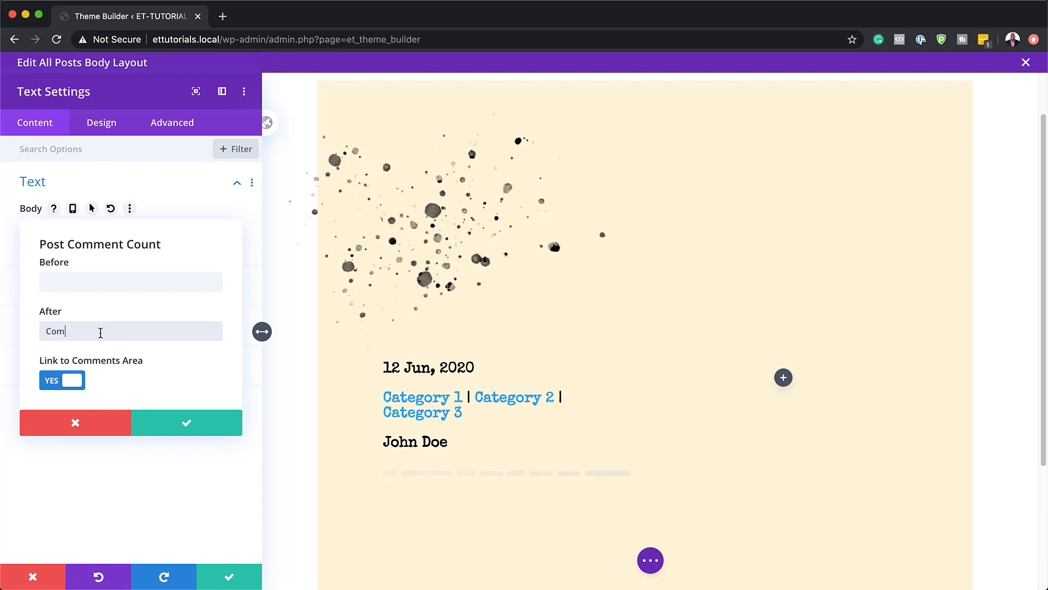
pyautogui.write('ments')
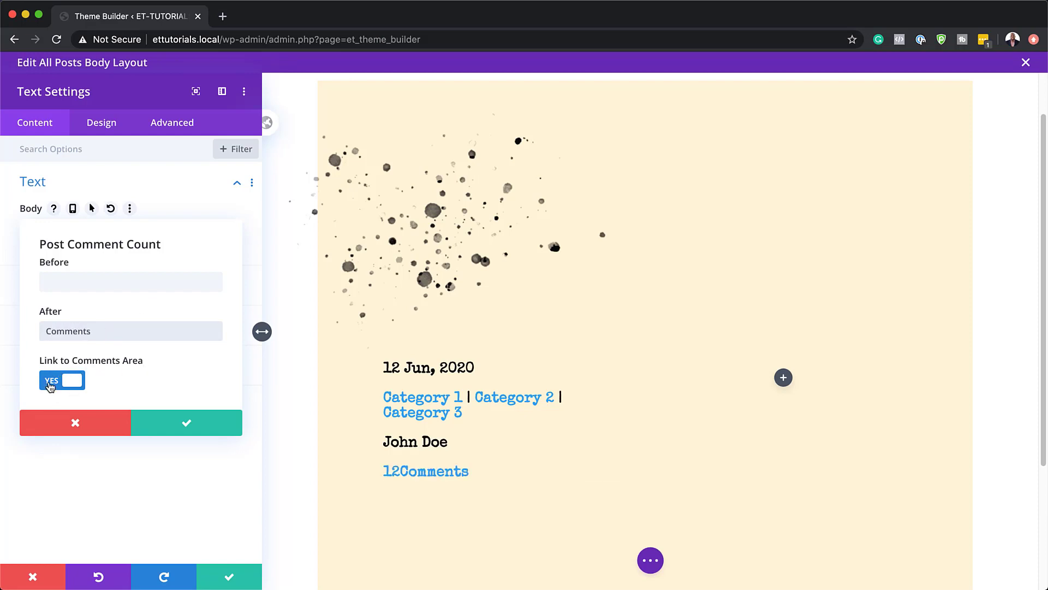
pyautogui.click(47, 332)
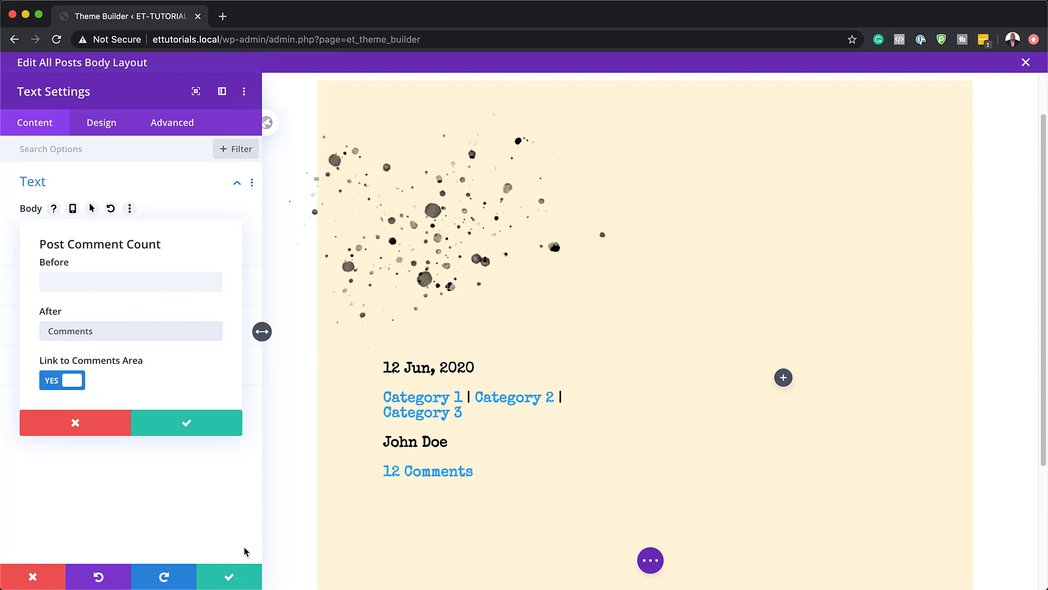
pyautogui.click(229, 576)
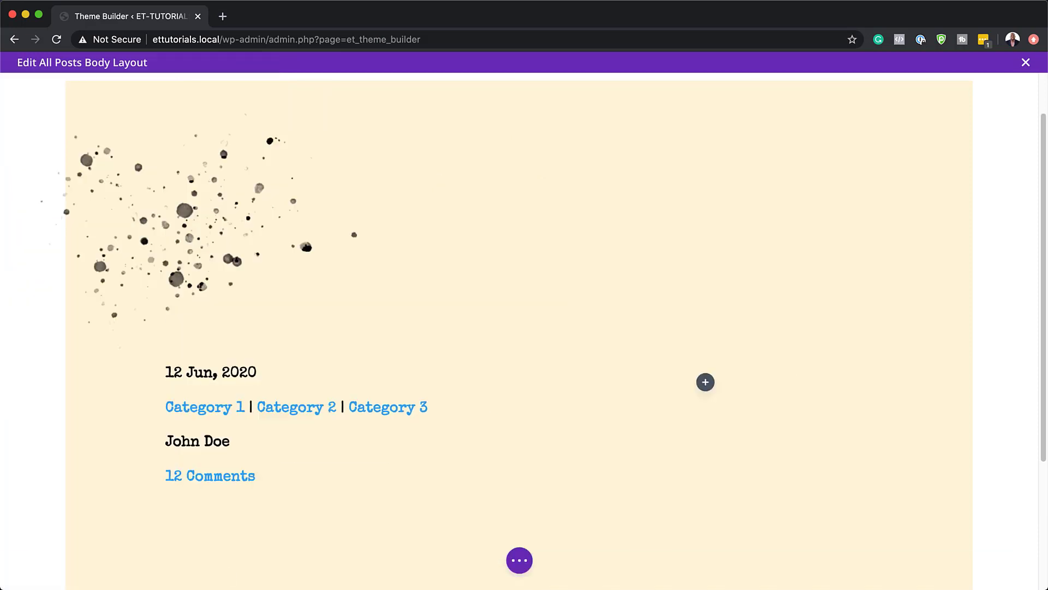
# Step: Drag the Post Author module into the right column, with the comment count beneath it
pyautogui.moveTo(291, 442); pyautogui.dragTo(707, 382)
pyautogui.moveTo(203, 443); pyautogui.dragTo(186, 445)
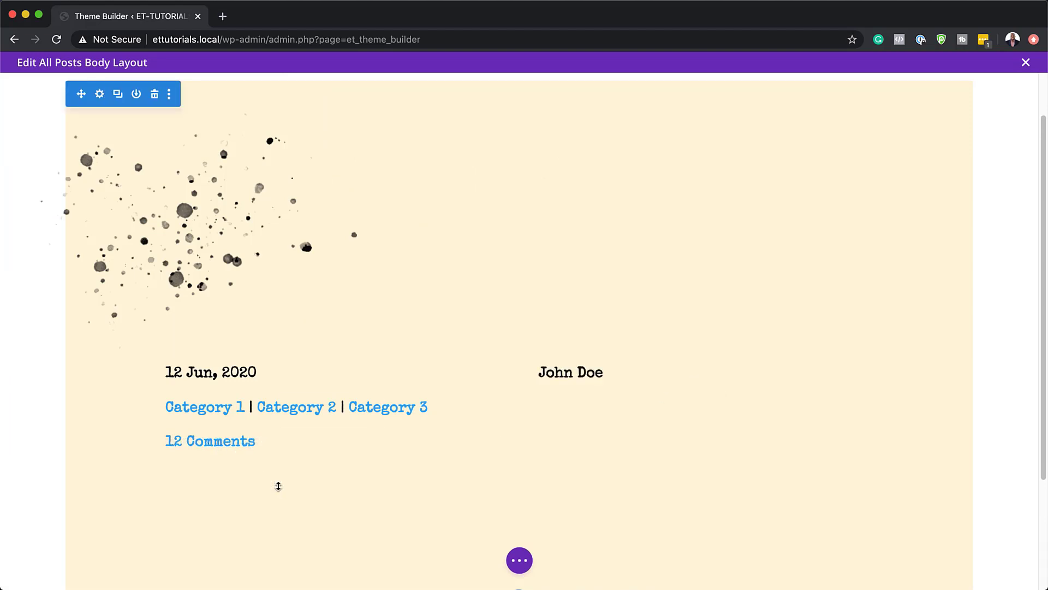
pyautogui.moveTo(290, 441); pyautogui.dragTo(592, 412)
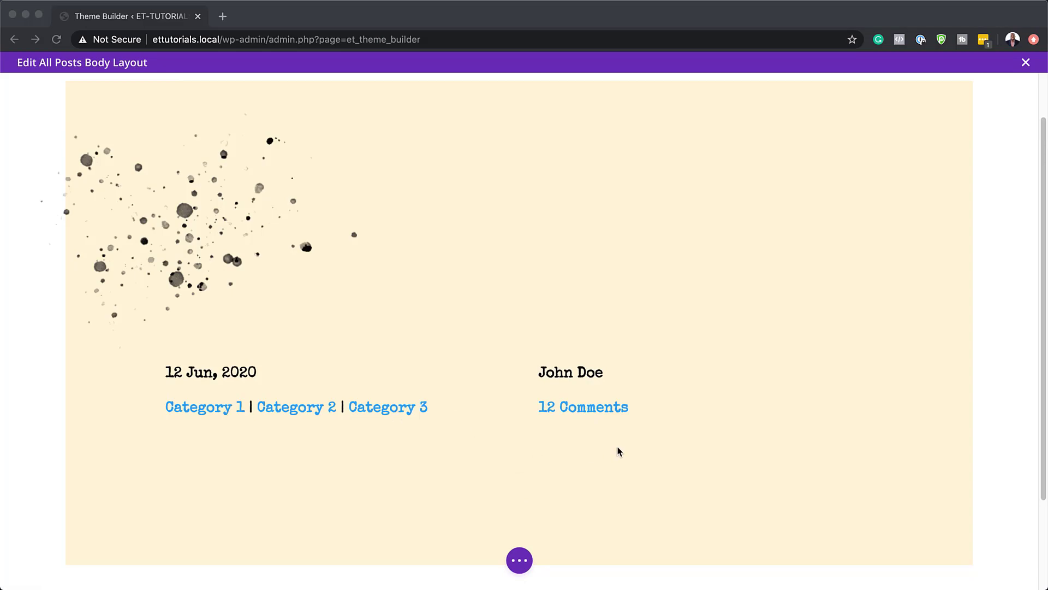
# Step: Set the Post Categories module's link text colour to black from Recent colours
pyautogui.click(310, 408)
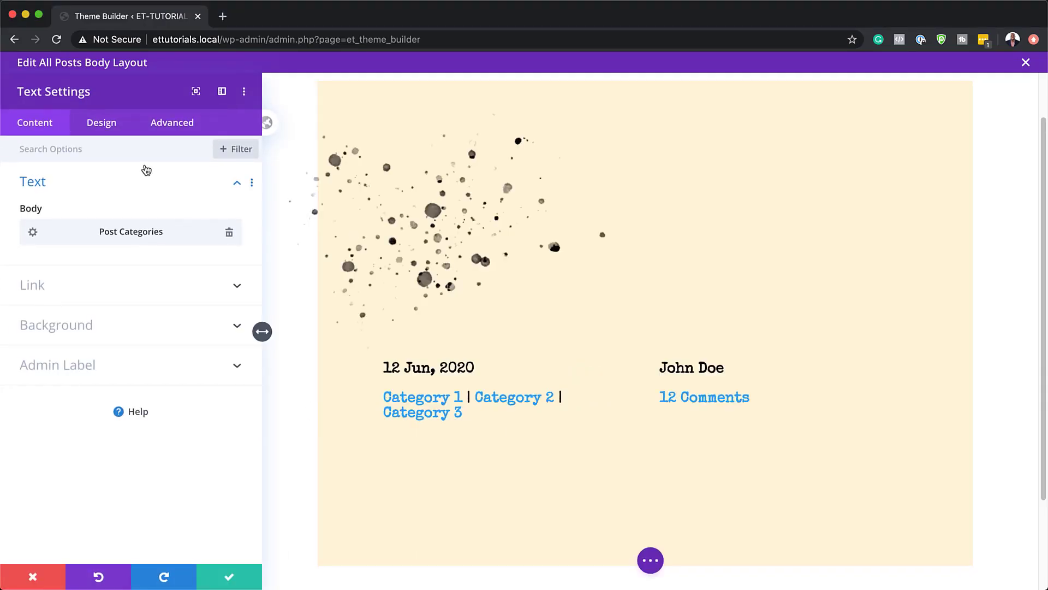
pyautogui.click(111, 124)
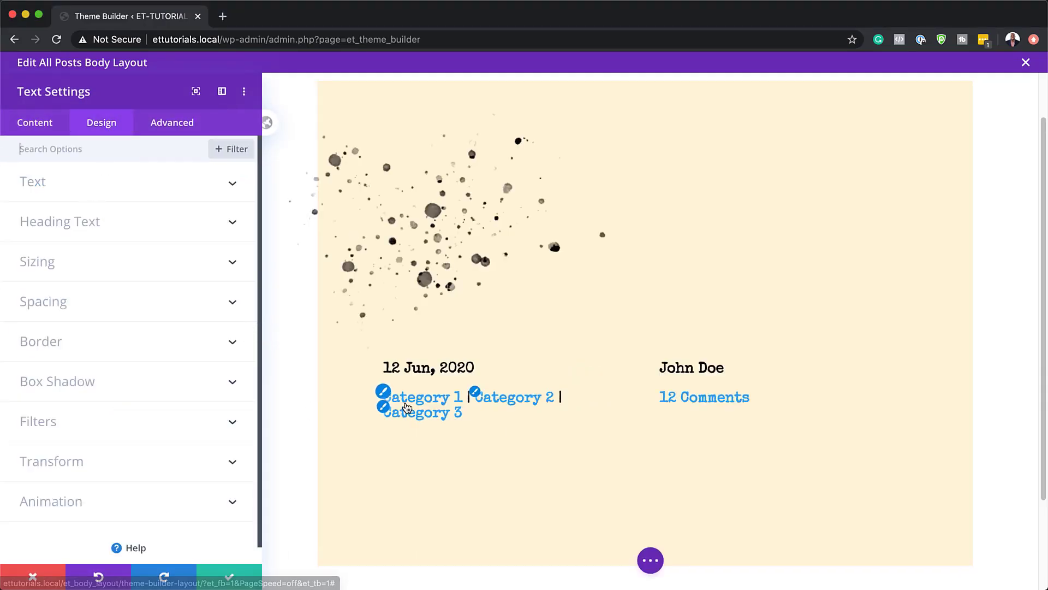
pyautogui.click(85, 183)
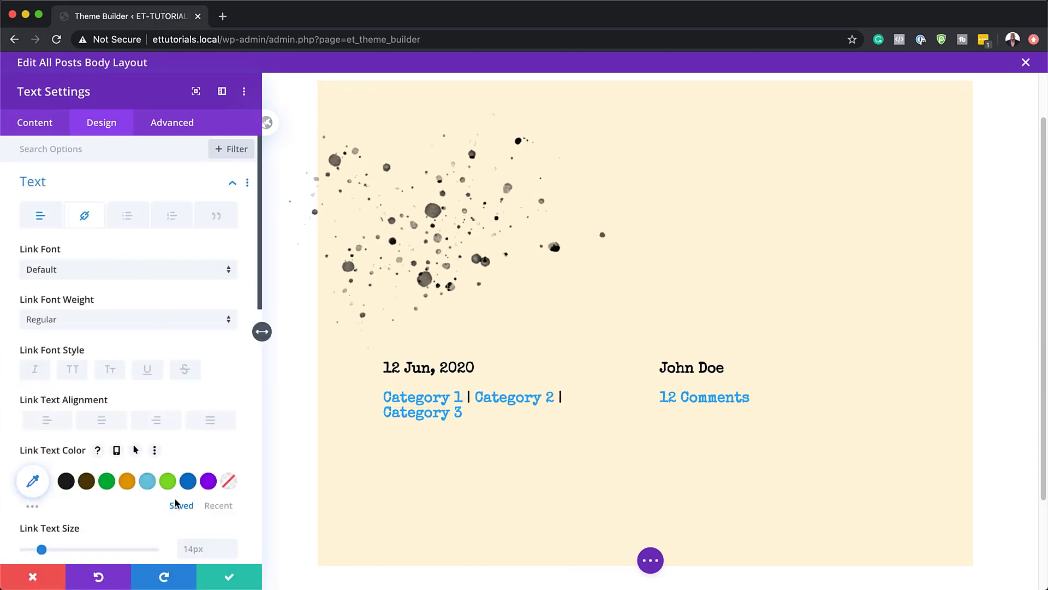
pyautogui.click(221, 506)
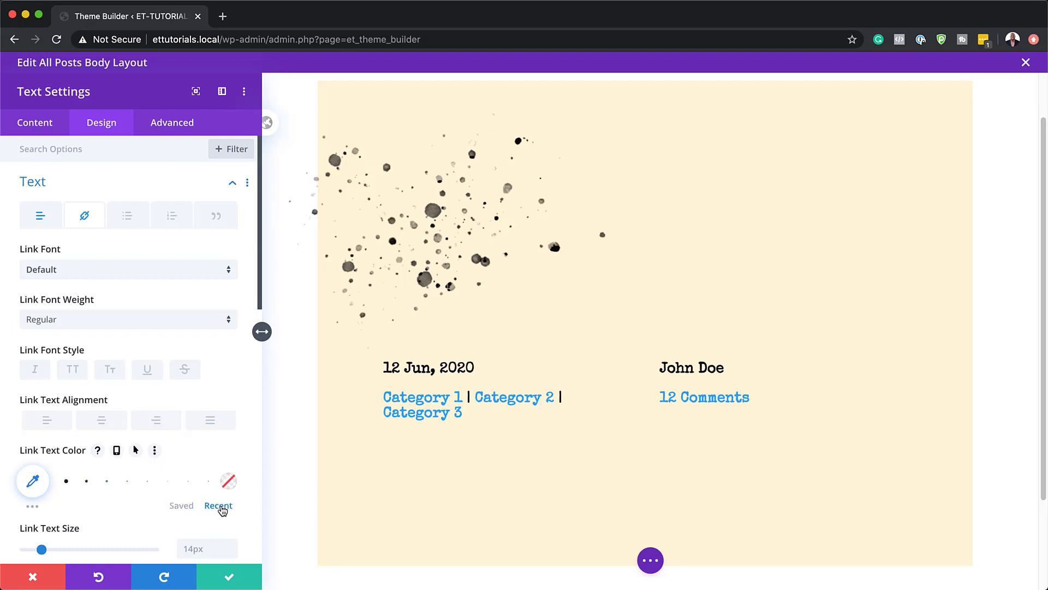
pyautogui.click(66, 481)
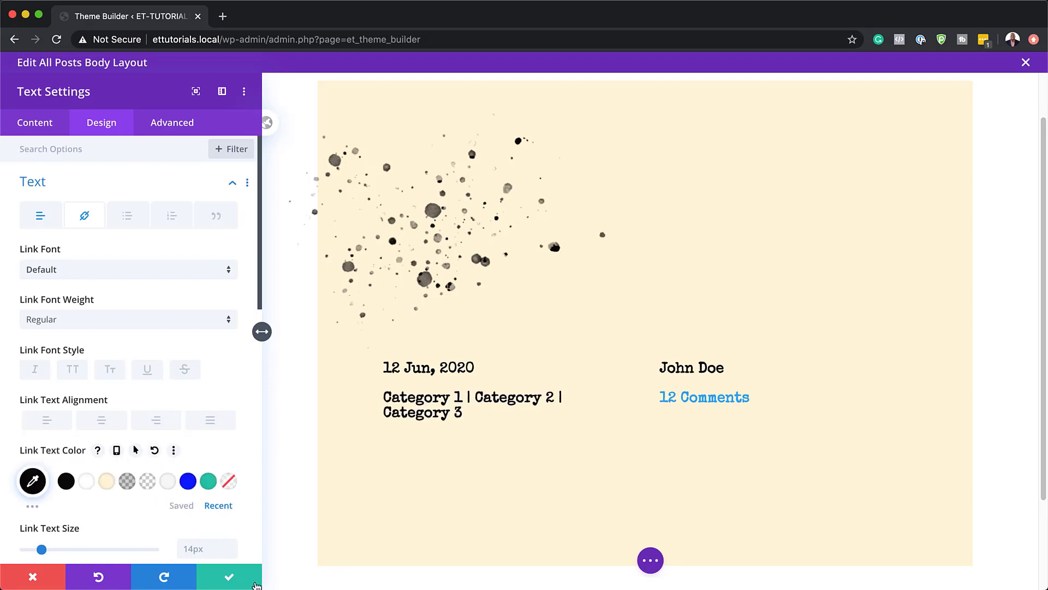
pyautogui.click(238, 580)
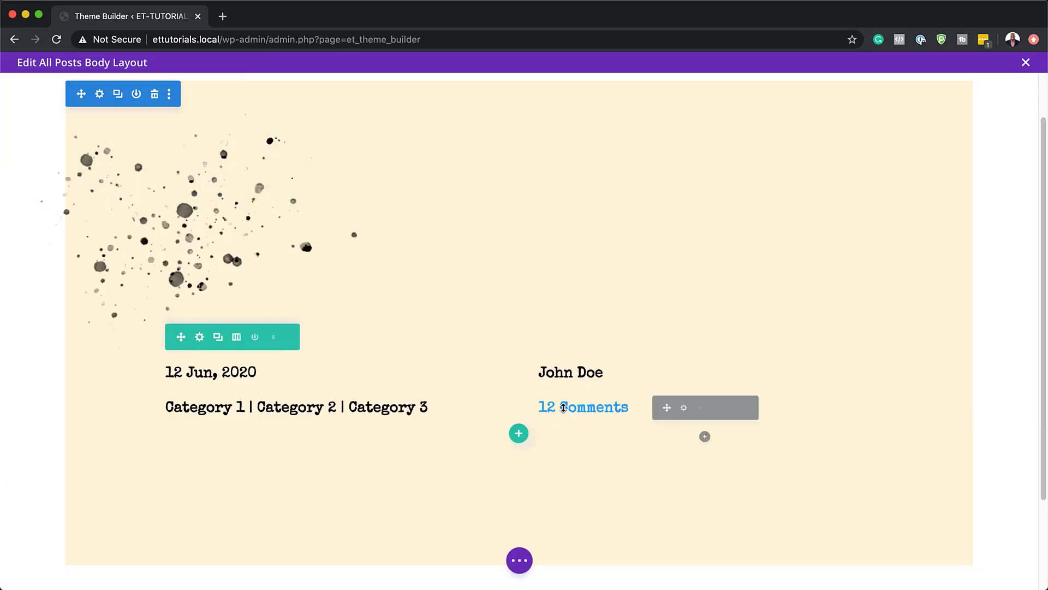
# Step: Set the Post Comment Count module's link text colour to black as well
pyautogui.click(682, 407)
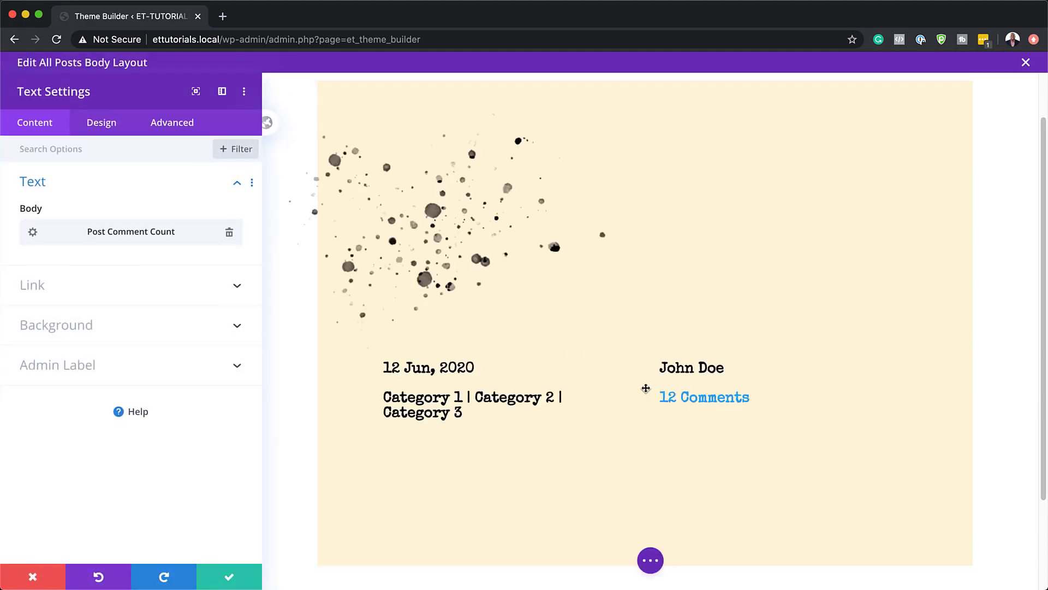
pyautogui.click(661, 393)
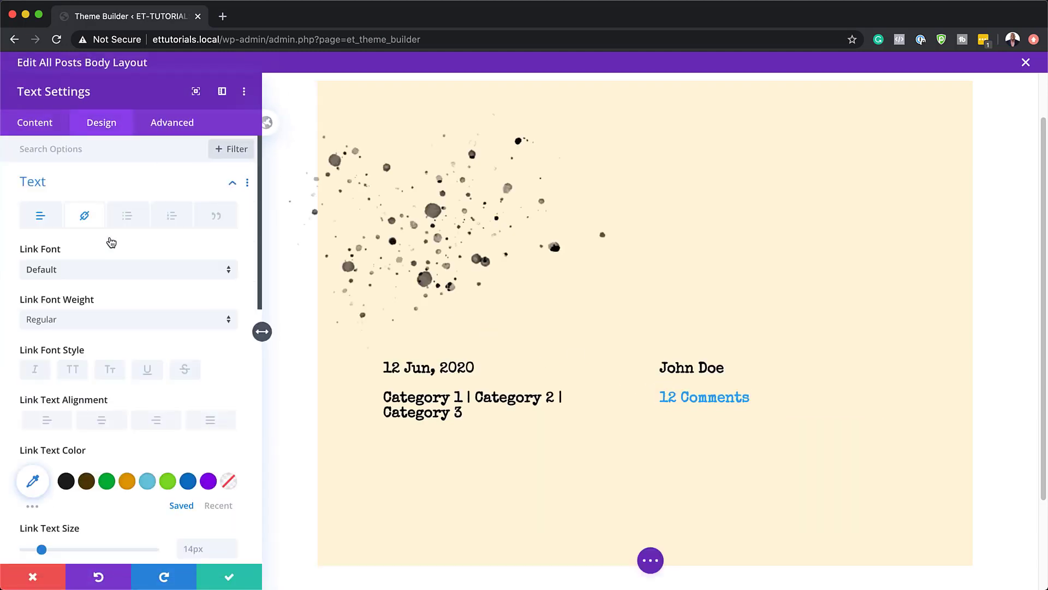
pyautogui.click(219, 505)
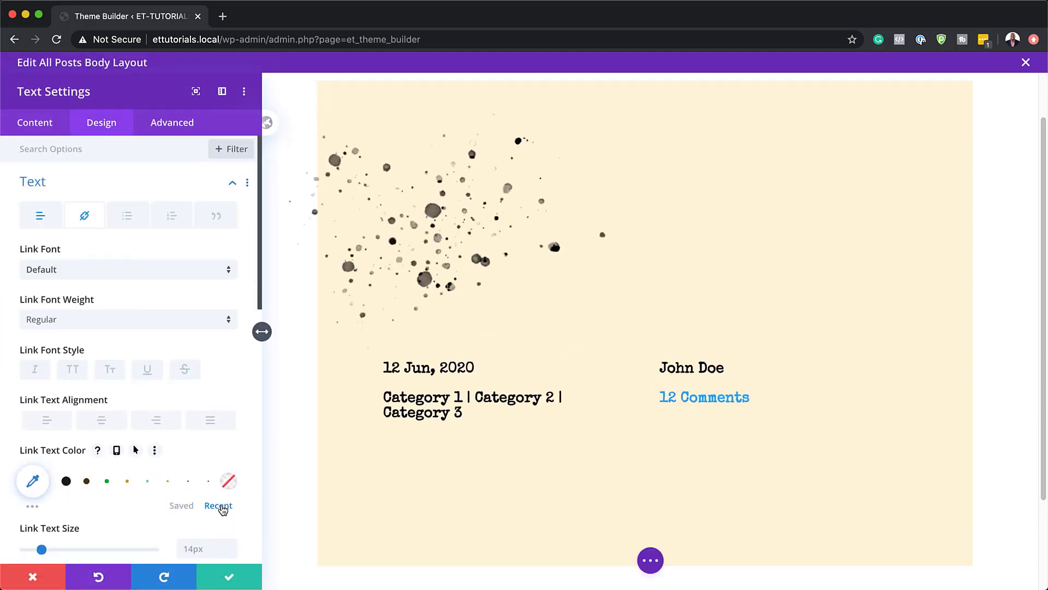
pyautogui.click(66, 481)
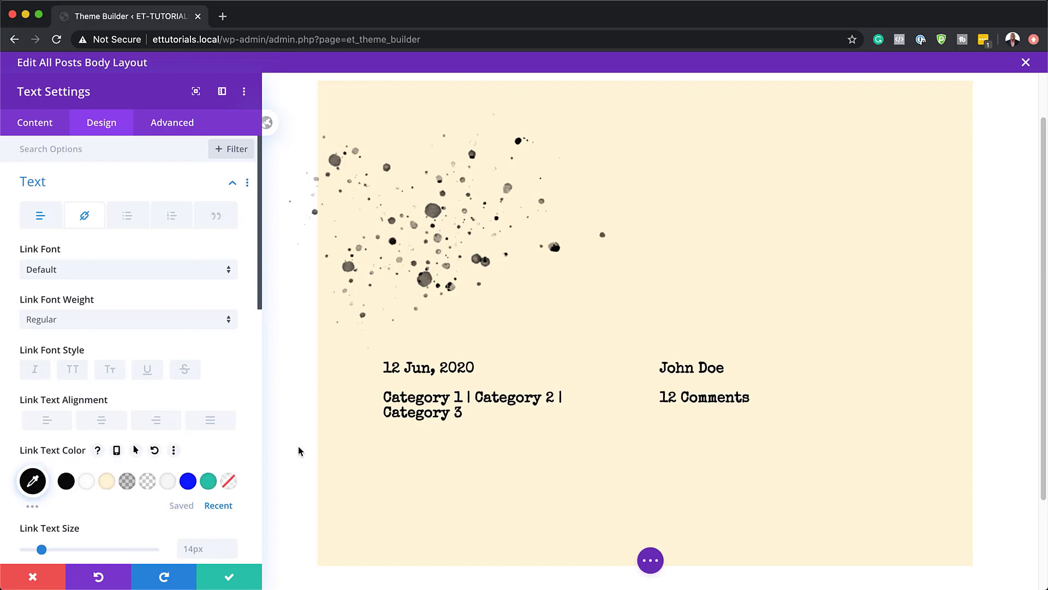
pyautogui.click(230, 578)
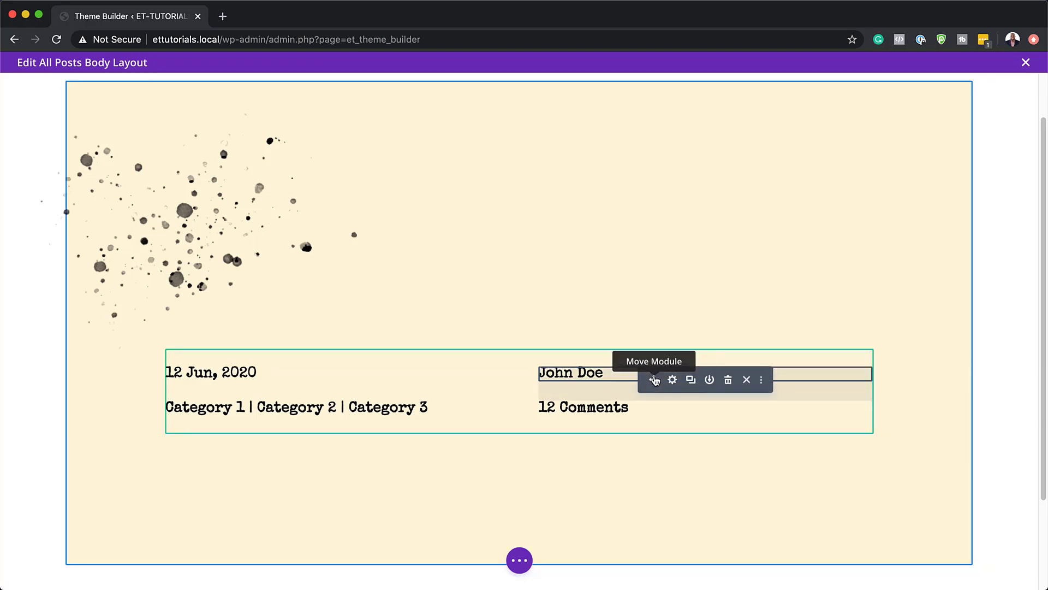
# Step: Set Text Alignment to right for both the author and comment count modules together
pyautogui.keyDown('super'); pyautogui.click(657, 410); pyautogui.keyUp('super')
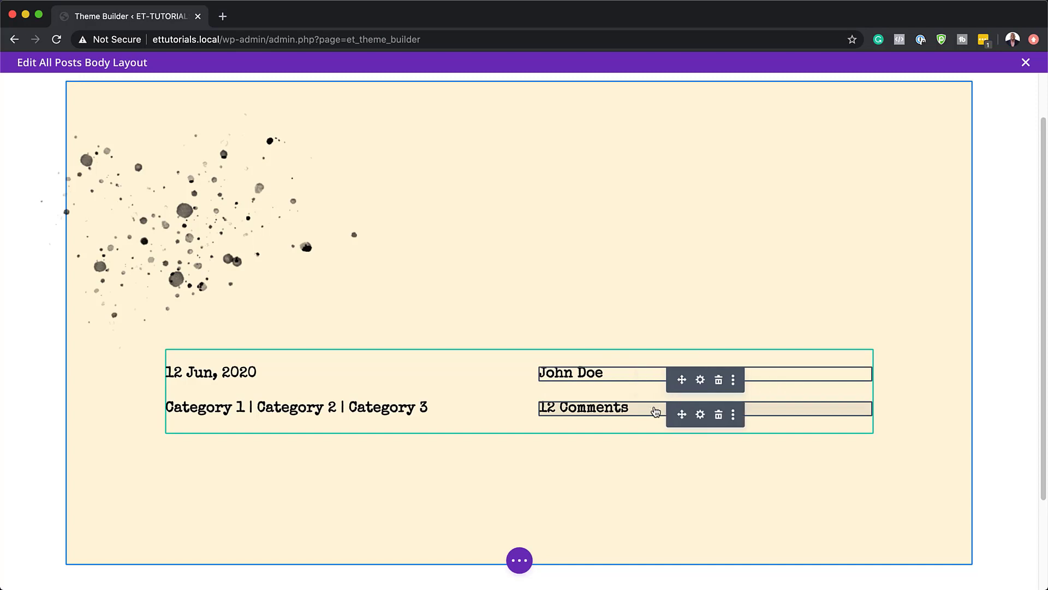
pyautogui.click(702, 383)
pyautogui.click(109, 129)
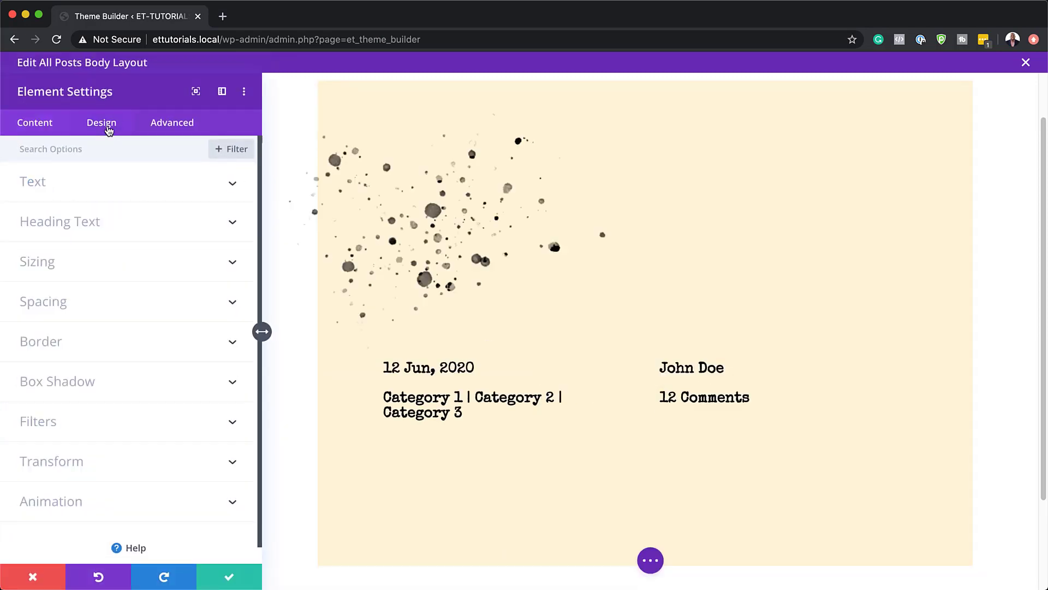
pyautogui.click(112, 186)
pyautogui.scroll(-7, 113, 188)
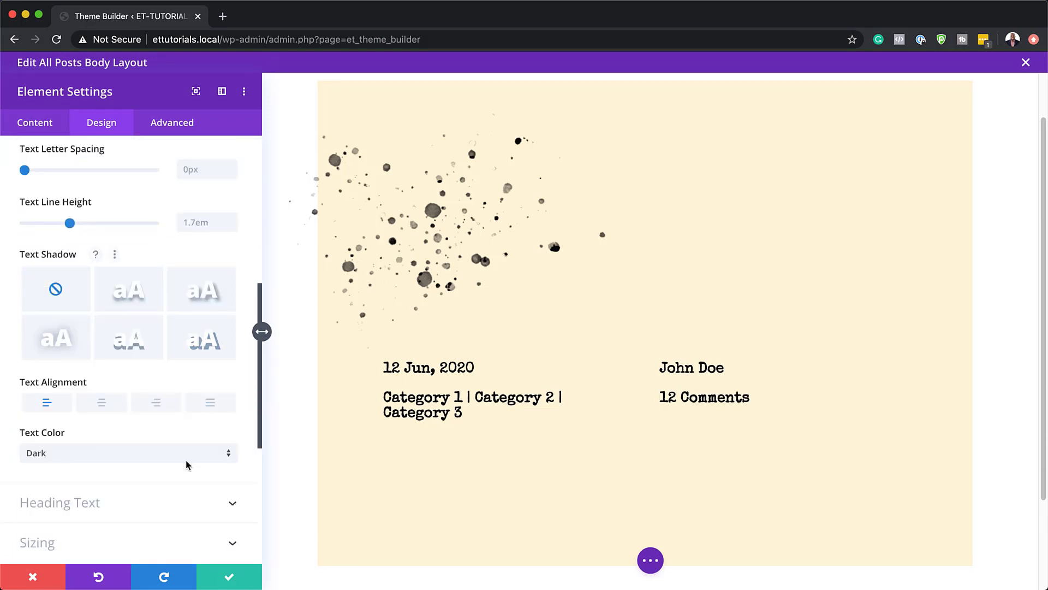
pyautogui.click(158, 403)
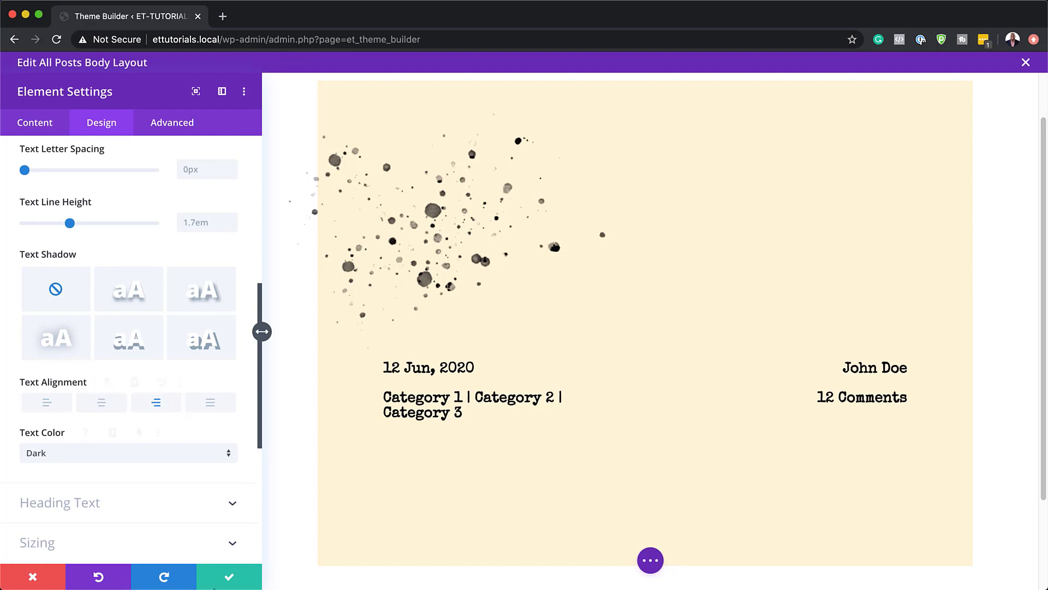
pyautogui.click(227, 578)
pyautogui.scroll(-2, 534, 388)
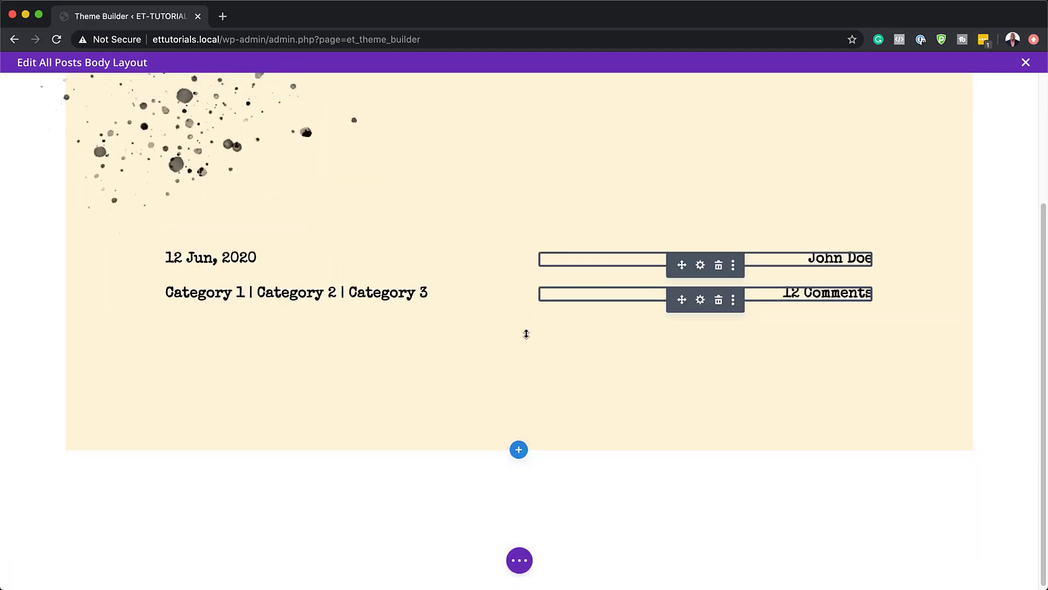
# Step: Add a one-column row below the post details with a Text module in it
pyautogui.moveTo(519, 320)
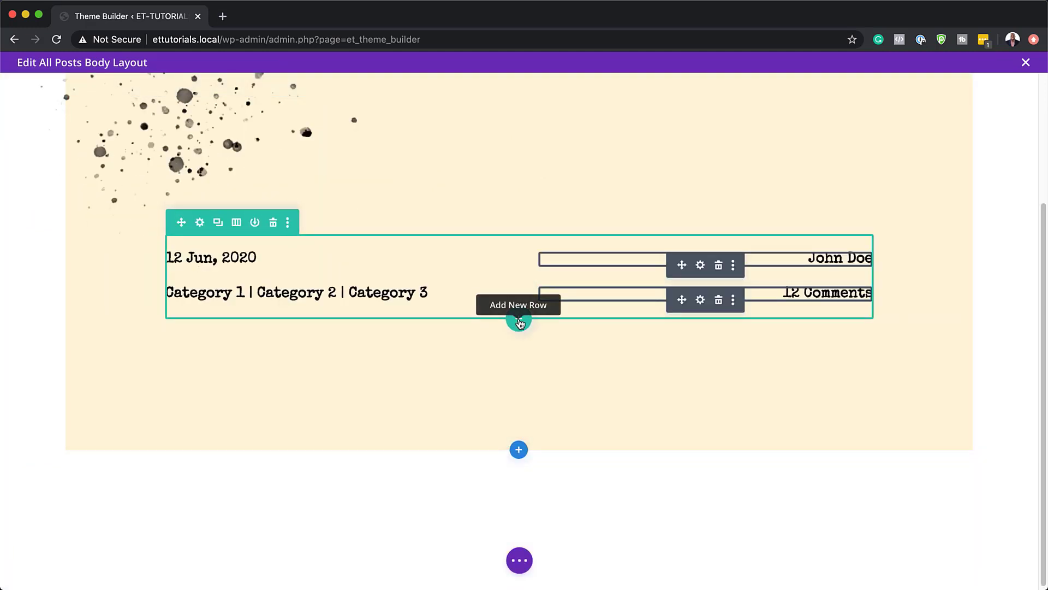
pyautogui.click(519, 322)
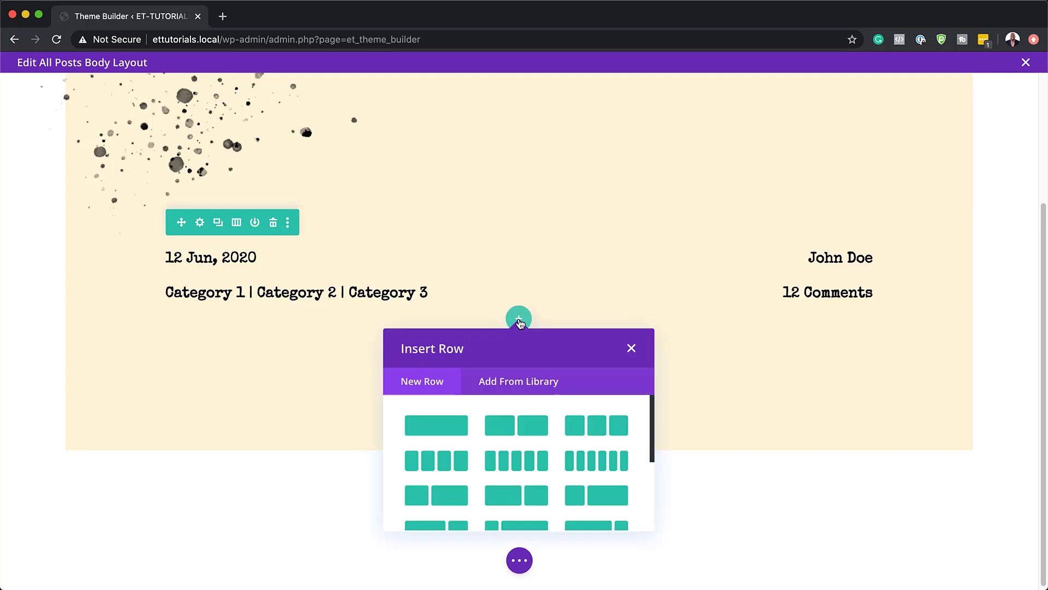
pyautogui.click(440, 423)
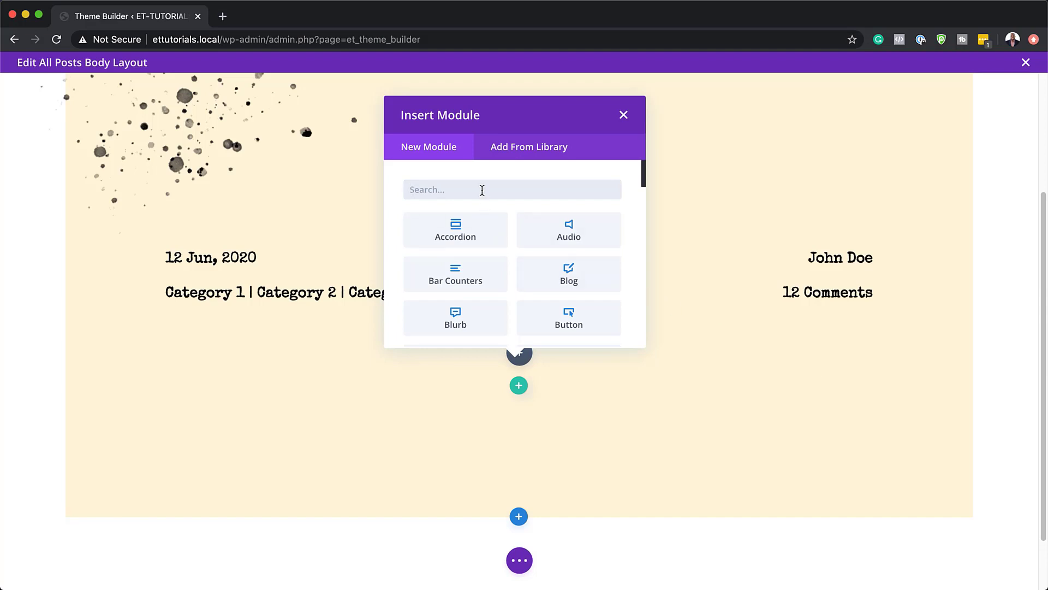
pyautogui.write('text')
pyautogui.click(485, 224)
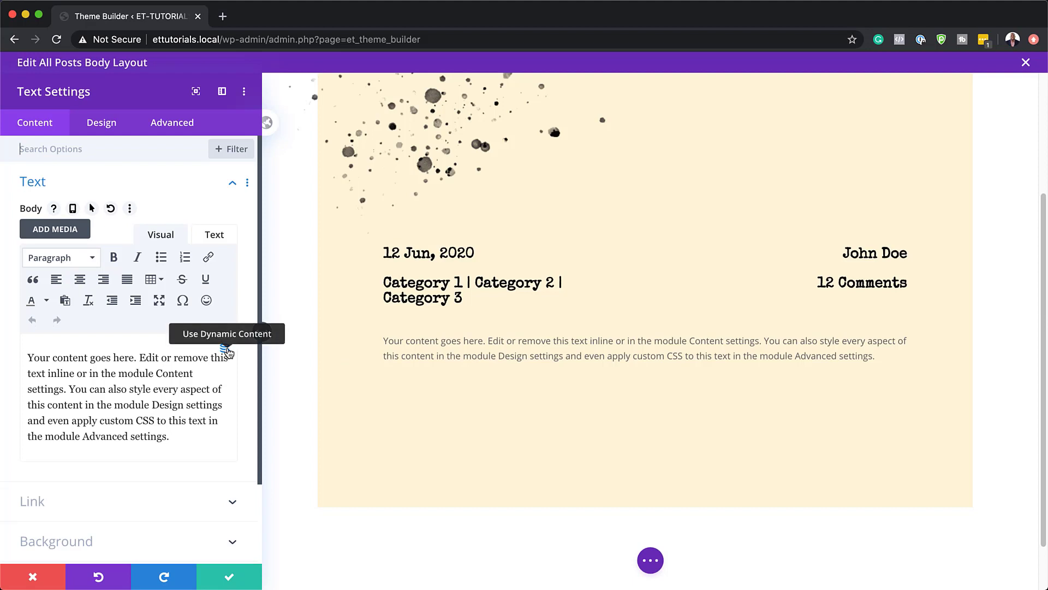
# Step: Fill the text with dynamic Post/Archive Title wrapped in h1 tags via Before/After
pyautogui.click(225, 350)
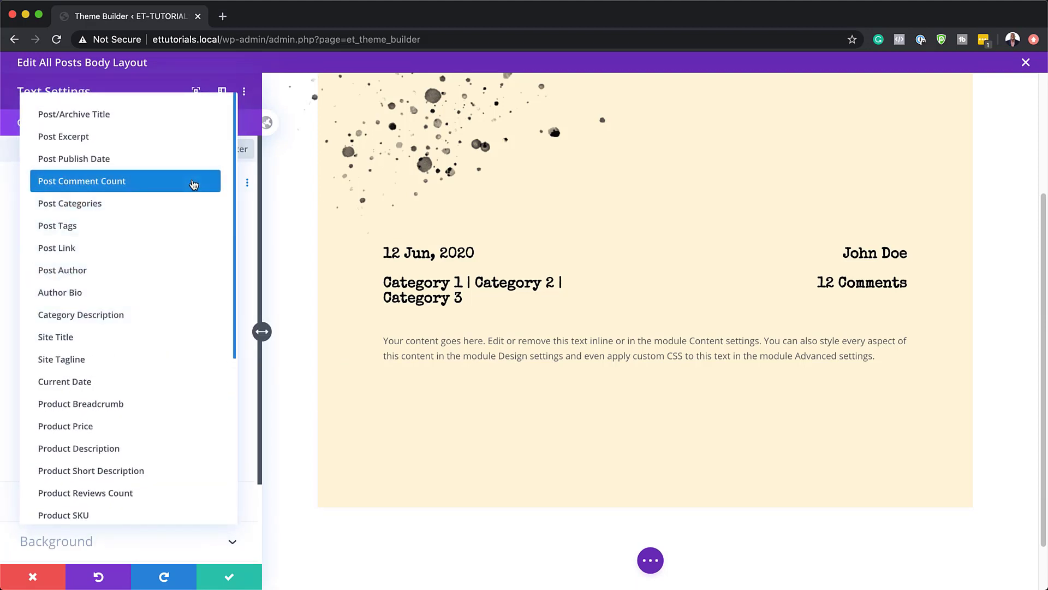
pyautogui.click(175, 114)
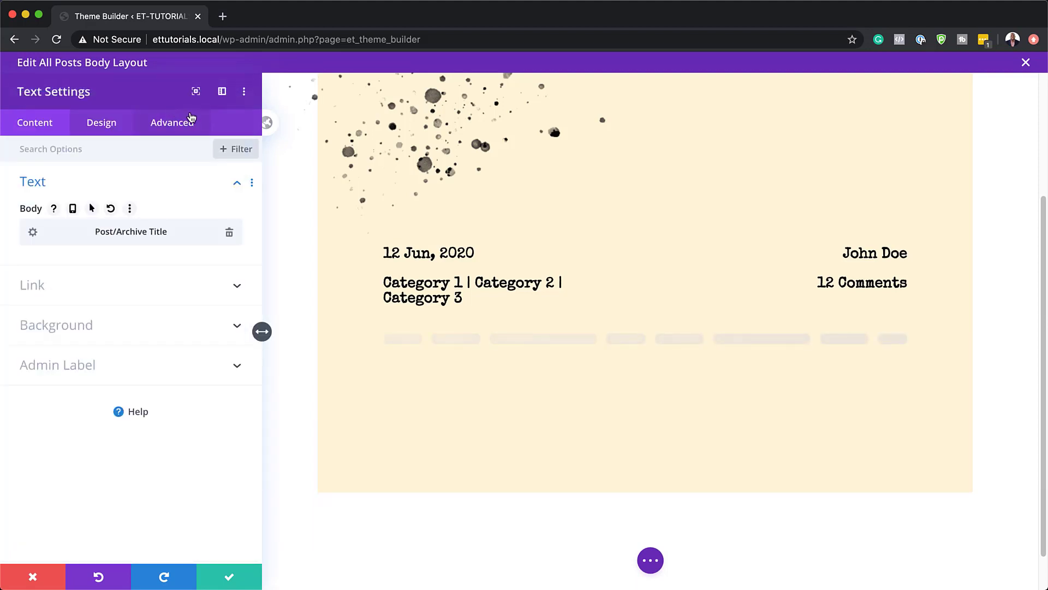
pyautogui.click(32, 232)
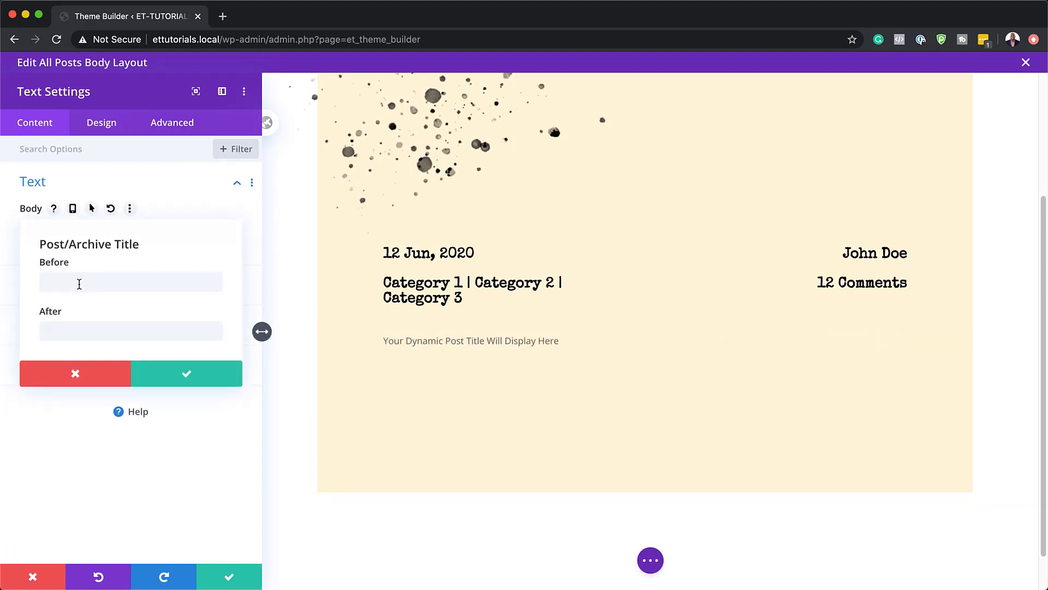
pyautogui.click(78, 281)
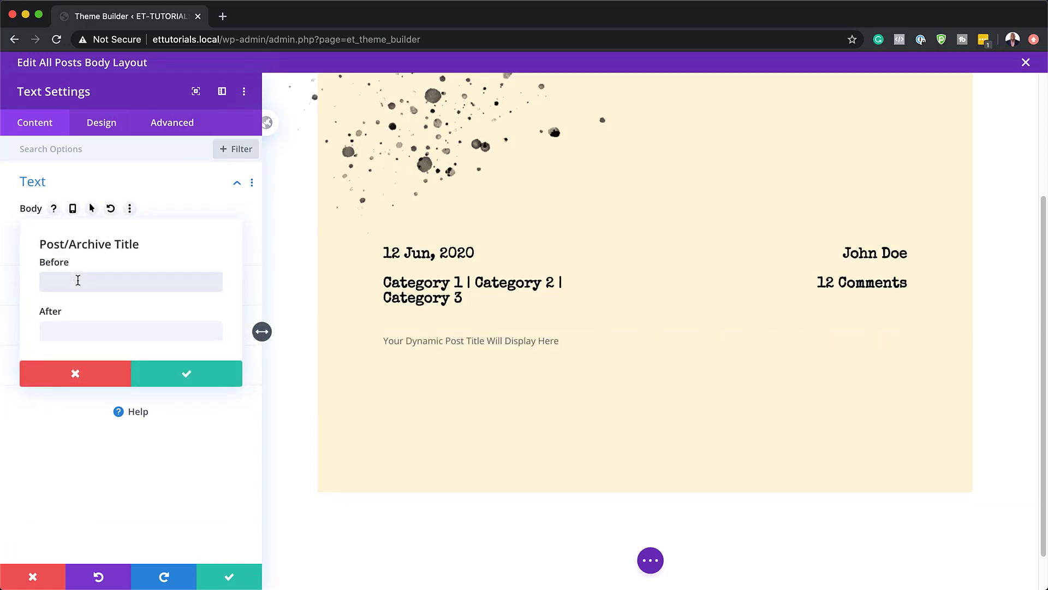
pyautogui.write('<h1>')
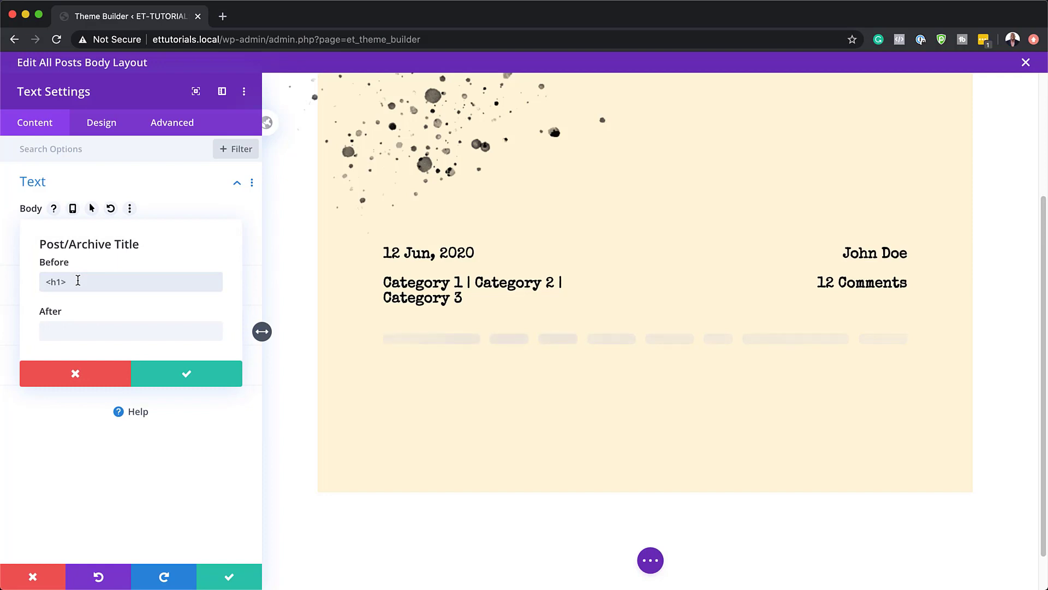
pyautogui.click(77, 329)
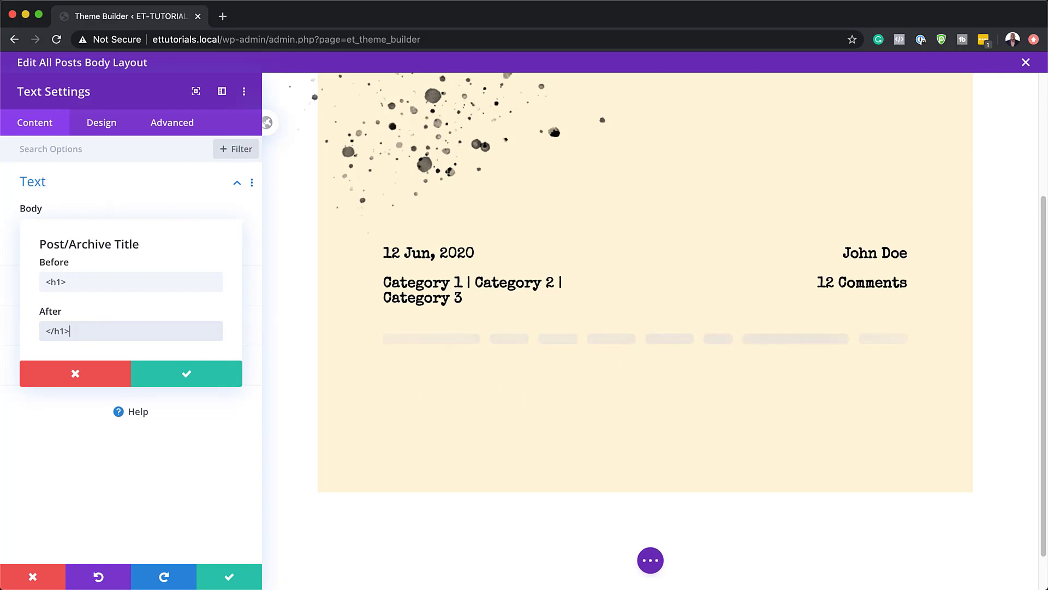
pyautogui.click(190, 375)
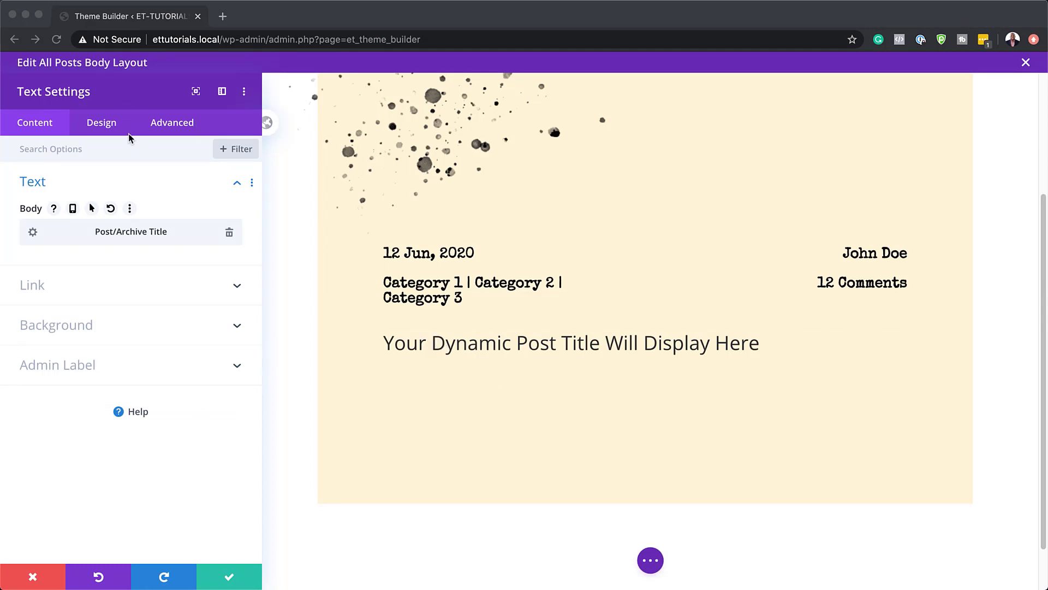
# Step: Give the title heading the Special Elite font and near-black #0a0a0a colour
pyautogui.click(107, 127)
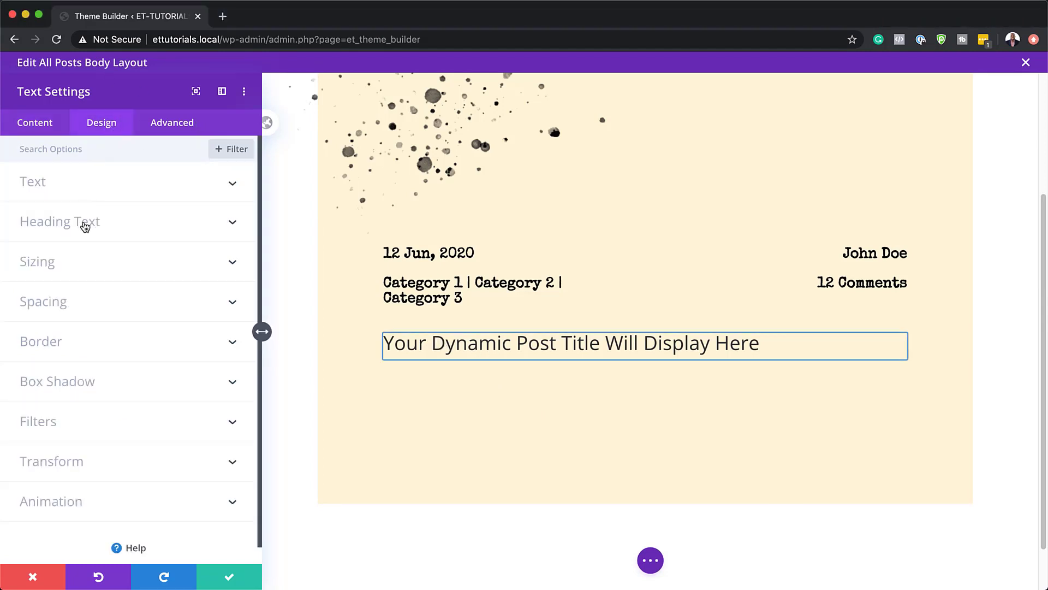
pyautogui.click(384, 338)
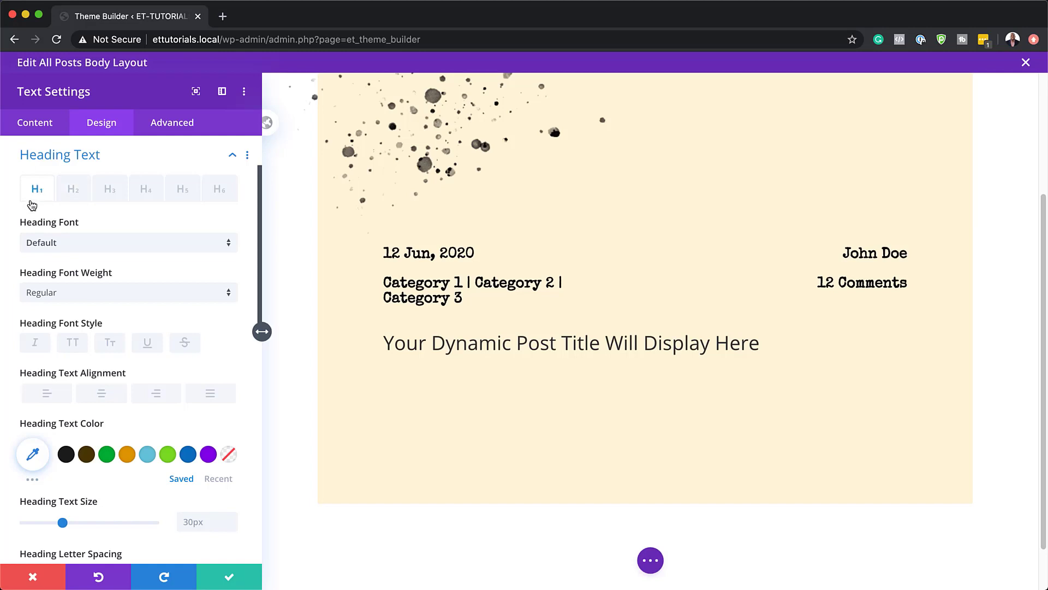
pyautogui.click(79, 248)
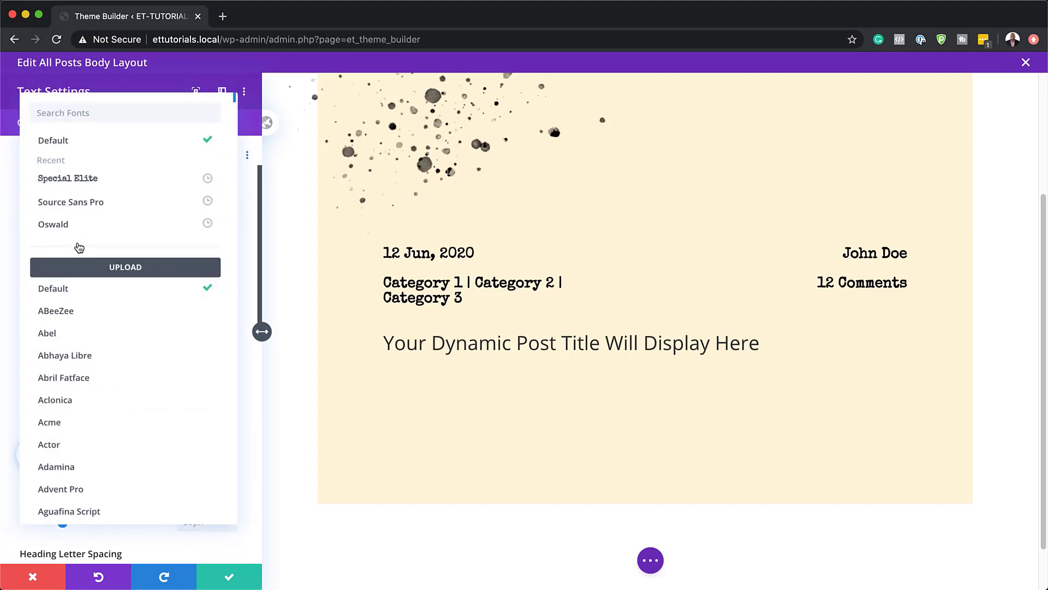
pyautogui.click(125, 183)
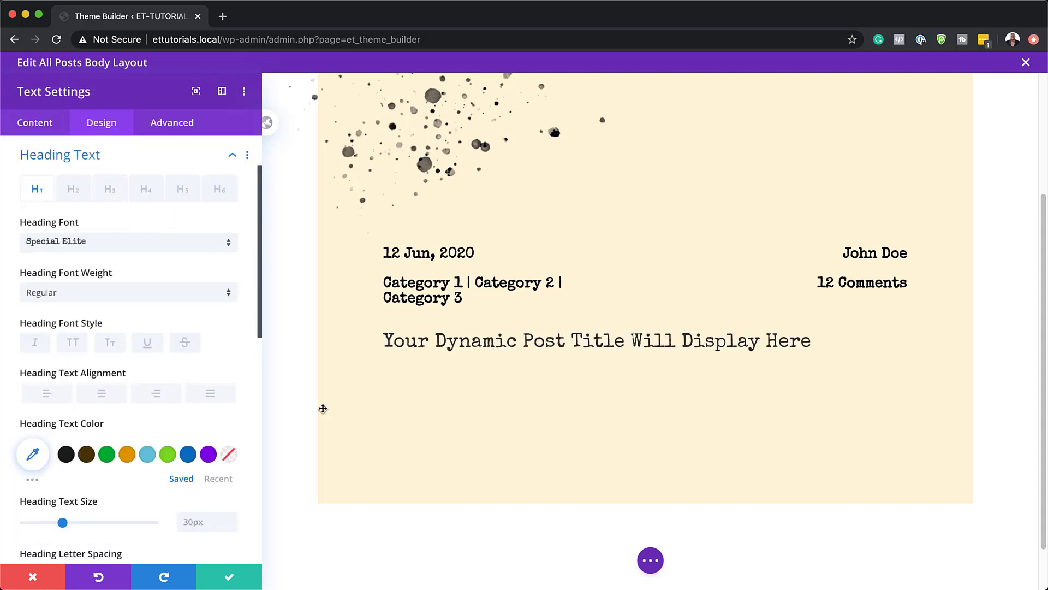
pyautogui.click(218, 479)
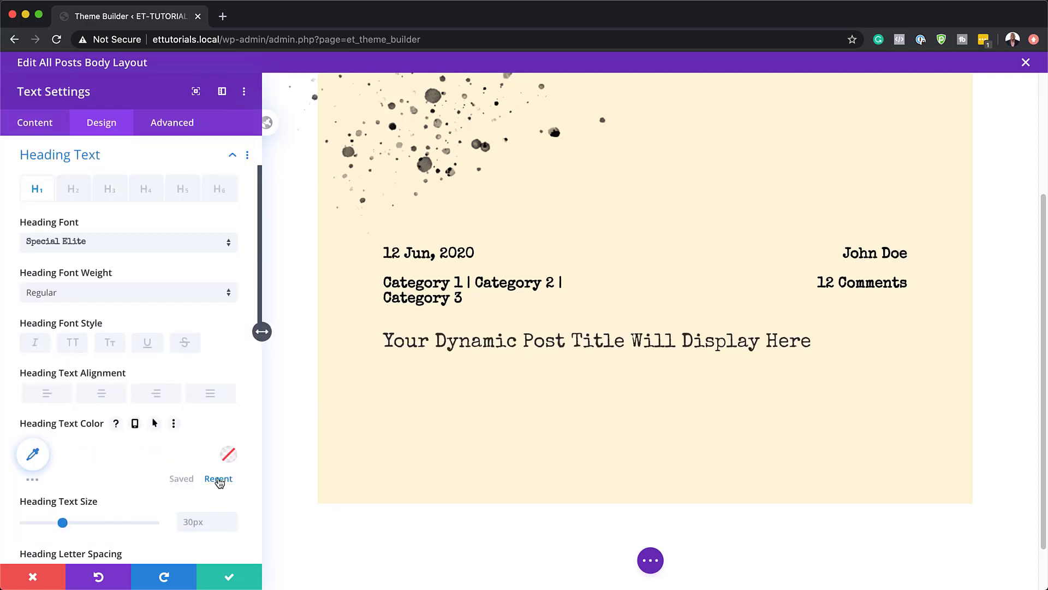
pyautogui.click(66, 455)
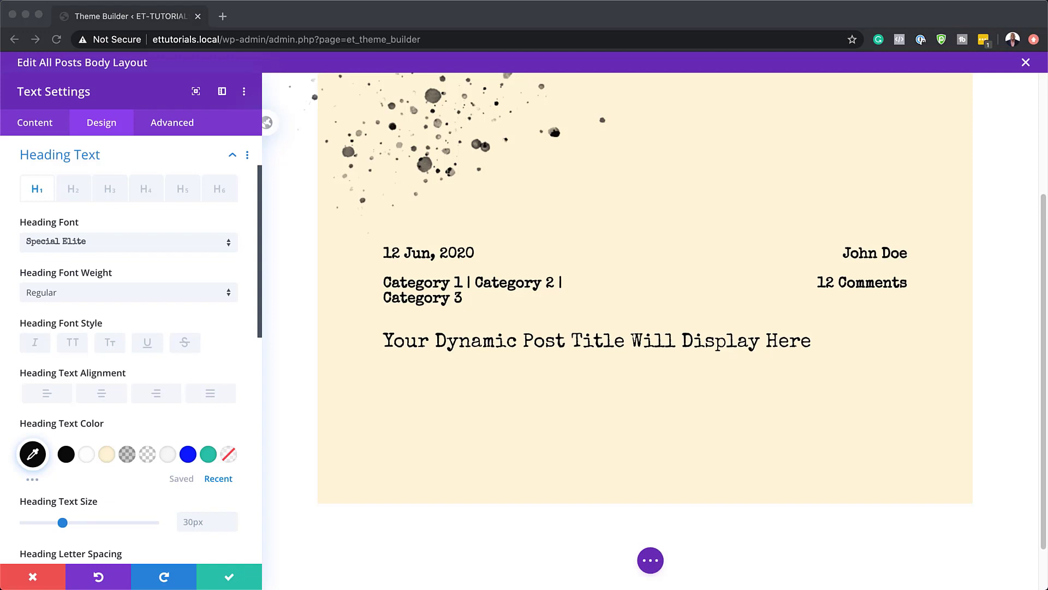
# Step: Set the title's text size to 3.5rem and line height to 1.5em
pyautogui.scroll(-4, 162, 493)
pyautogui.click(197, 402)
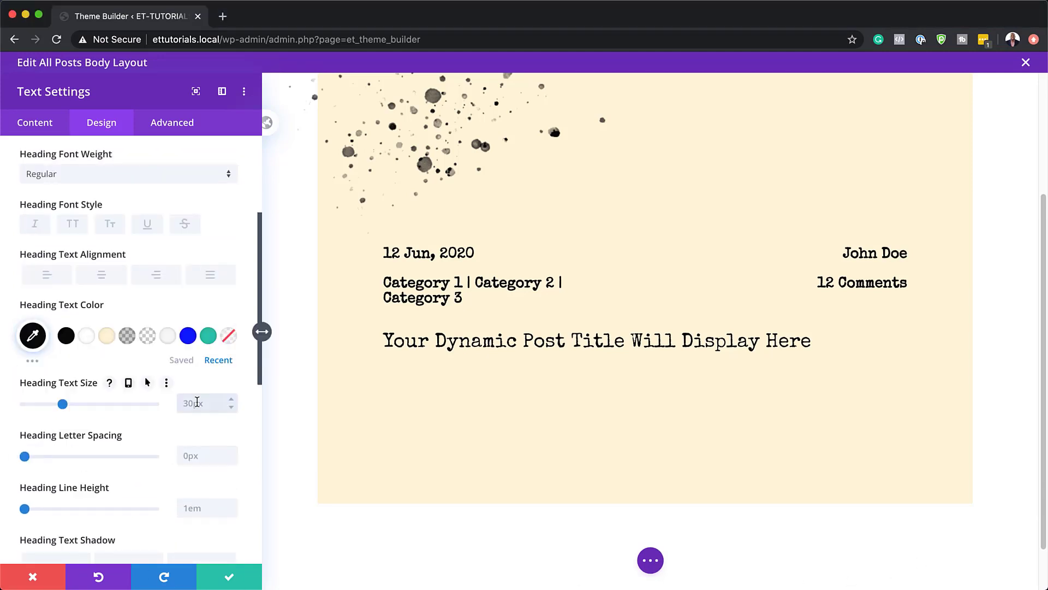
pyautogui.write('3.5rem')
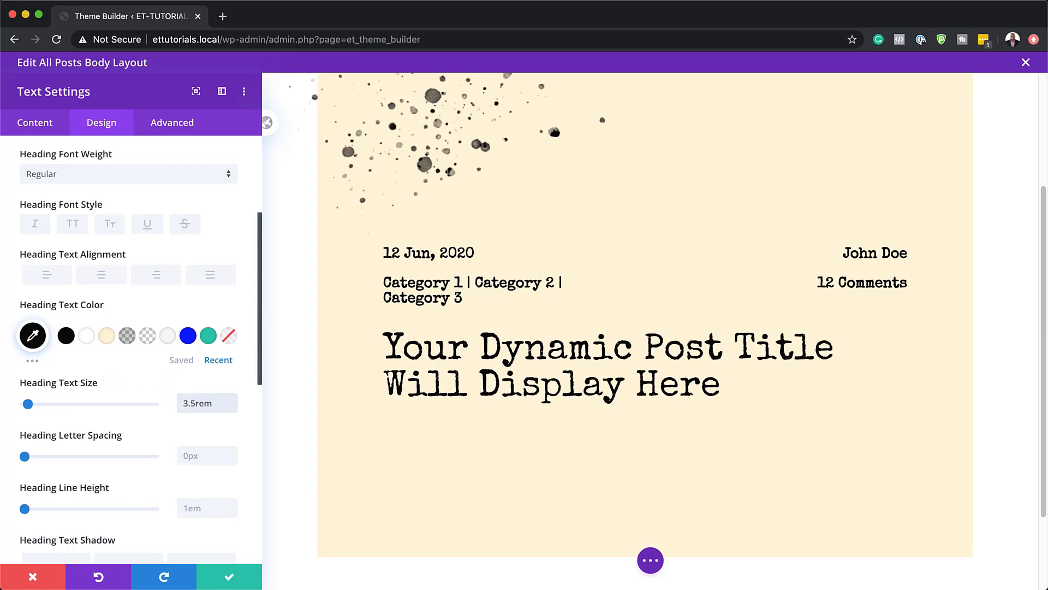
pyautogui.click(231, 503)
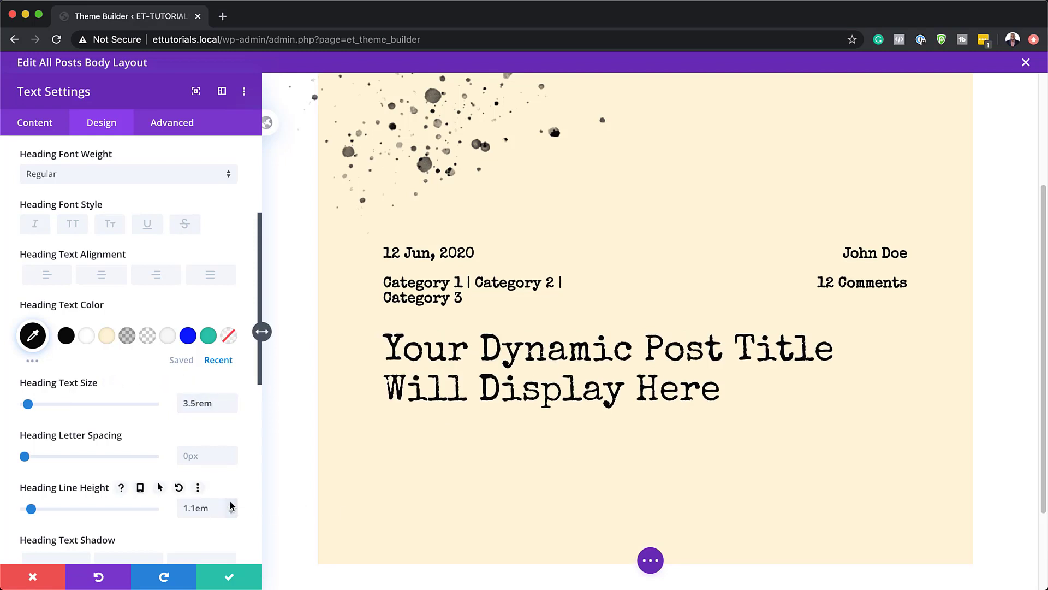
pyautogui.click(231, 504)
pyautogui.click(231, 503)
pyautogui.click(231, 503)
pyautogui.click(231, 503)
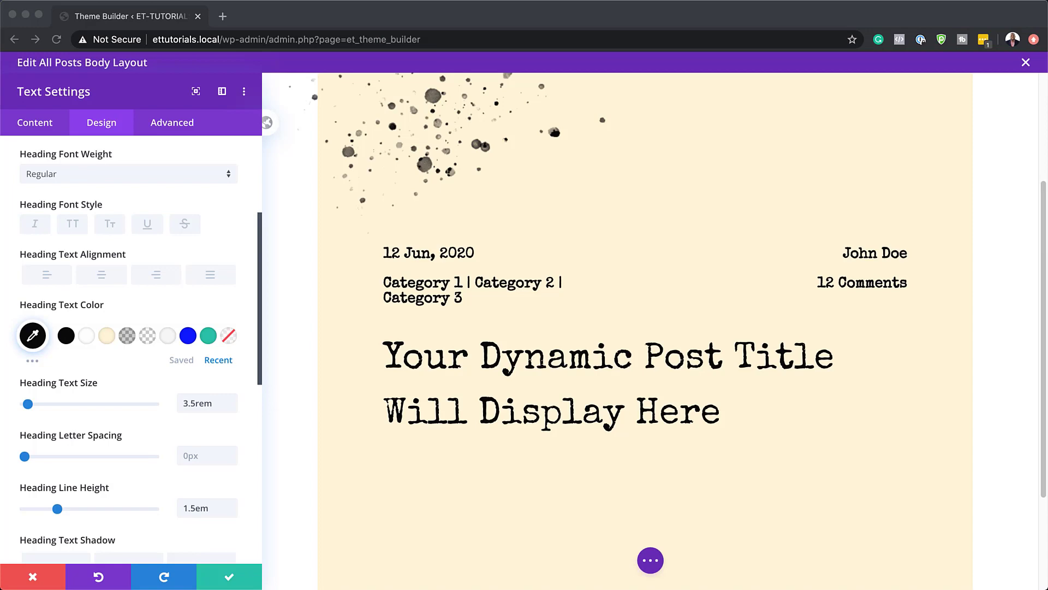
# Step: Give the title linked 150px top and bottom margins
pyautogui.scroll(-10, 178, 424)
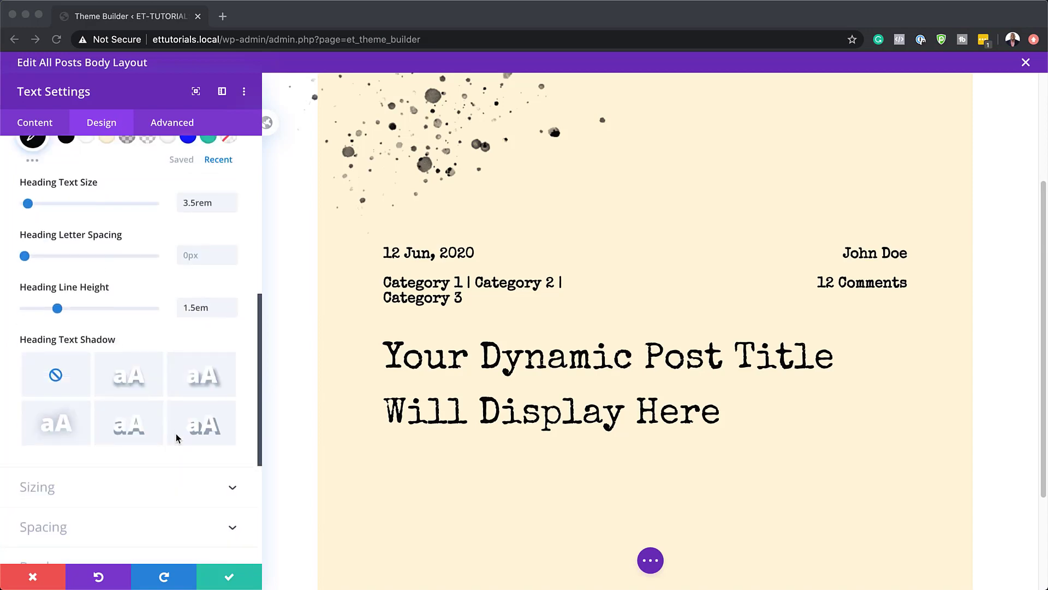
pyautogui.click(38, 428)
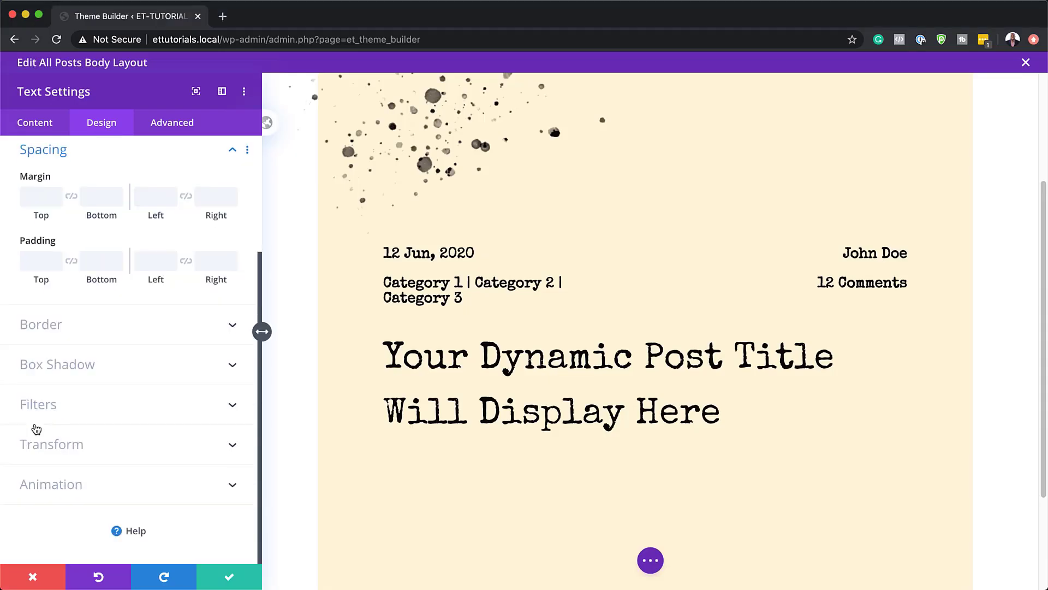
pyautogui.click(38, 200)
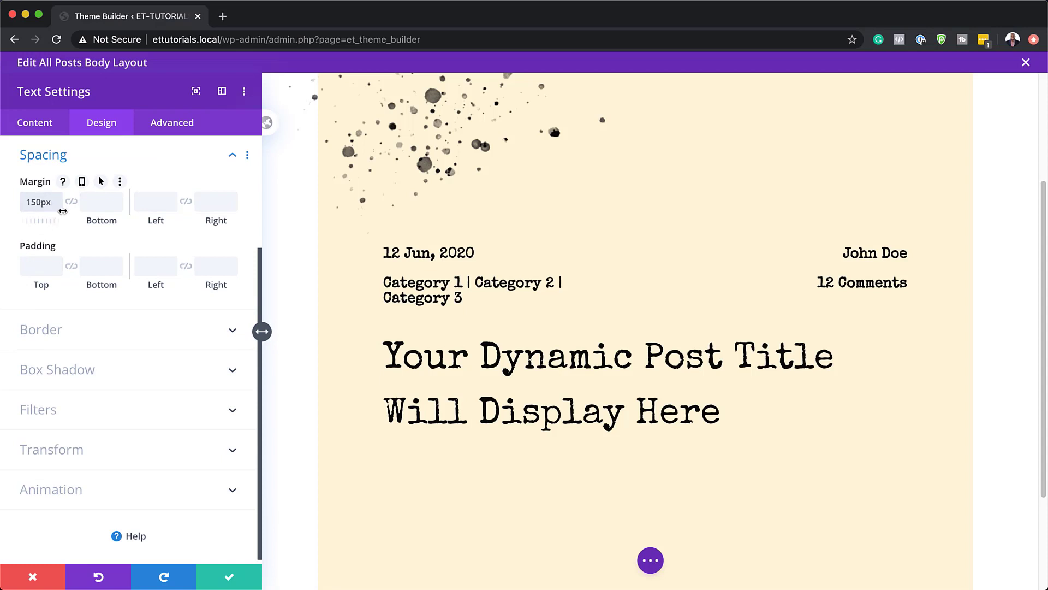
pyautogui.click(71, 202)
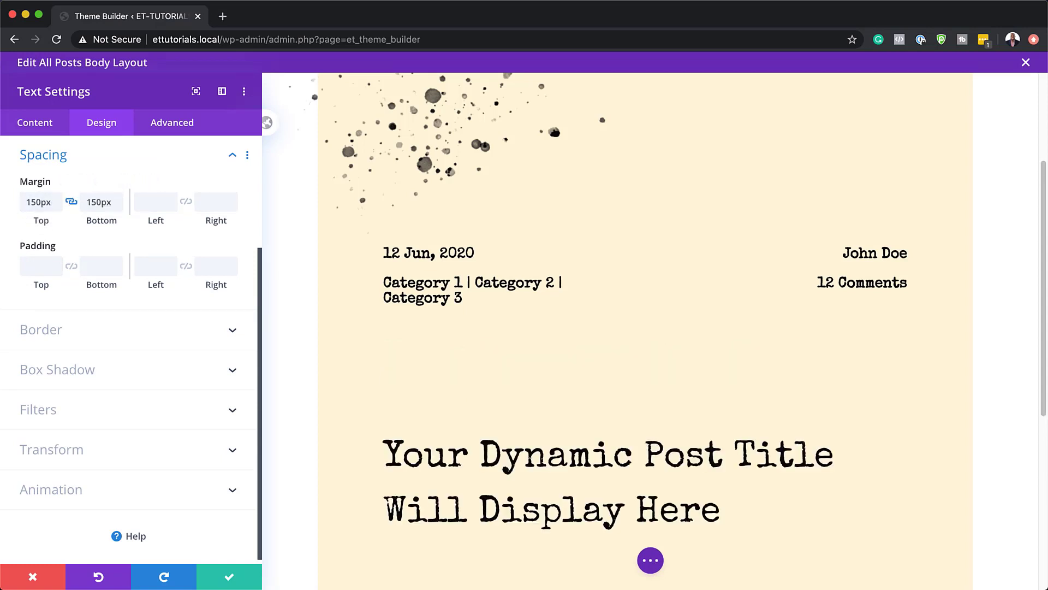
# Step: Save the title settings and insert a Post Content module below the title
pyautogui.click(229, 577)
pyautogui.scroll(-3, 569, 485)
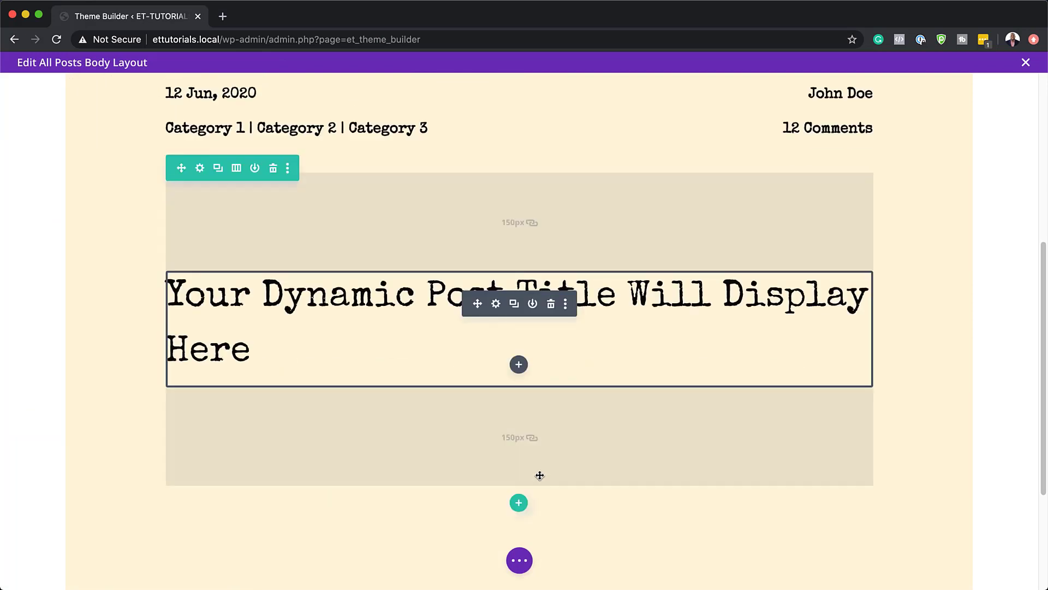
pyautogui.click(518, 365)
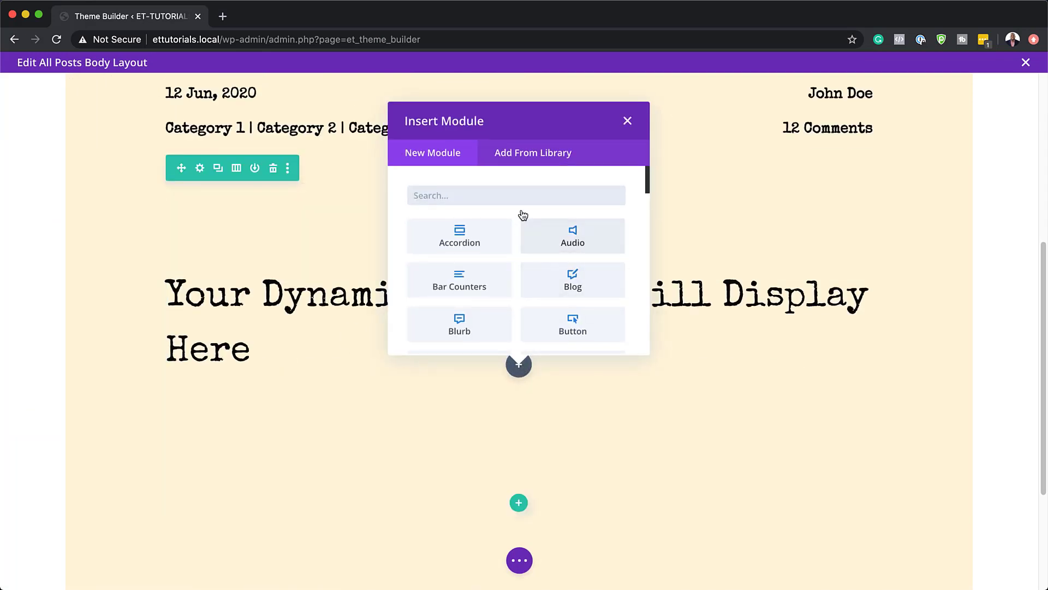
pyautogui.write('post')
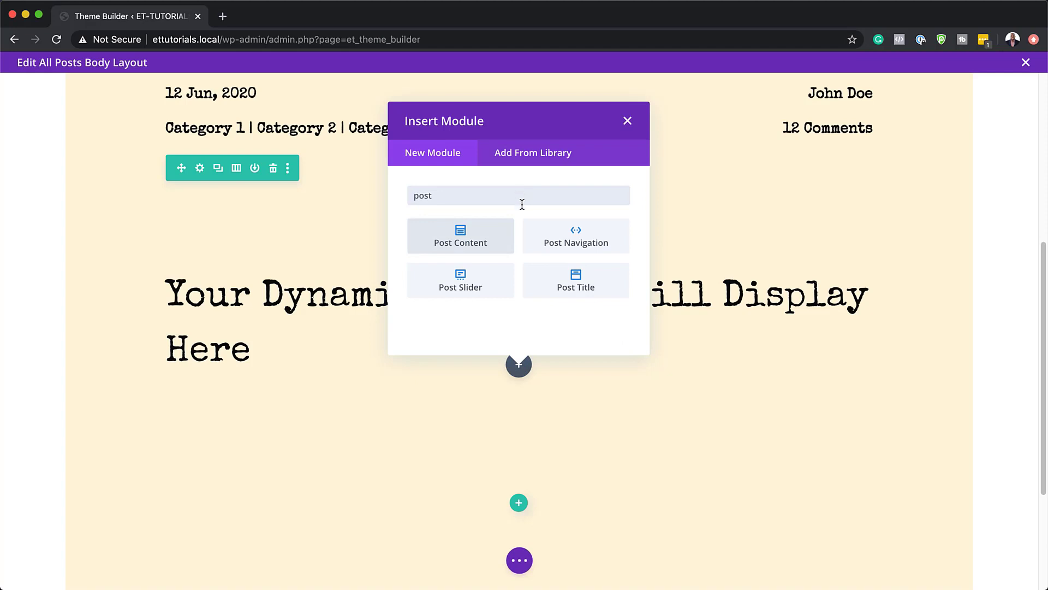
pyautogui.click(478, 238)
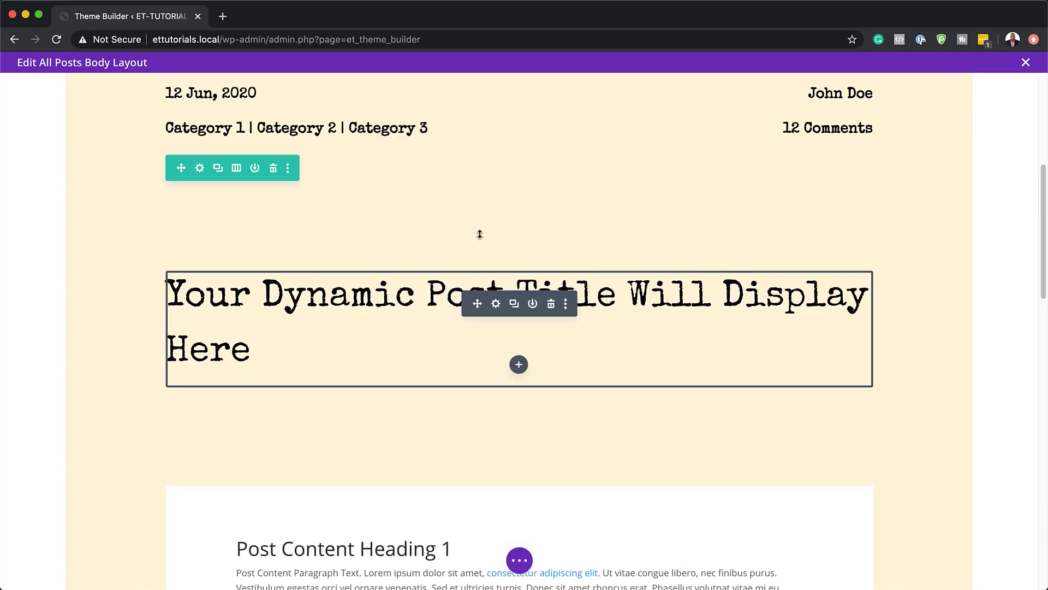
pyautogui.scroll(-5, 797, 393)
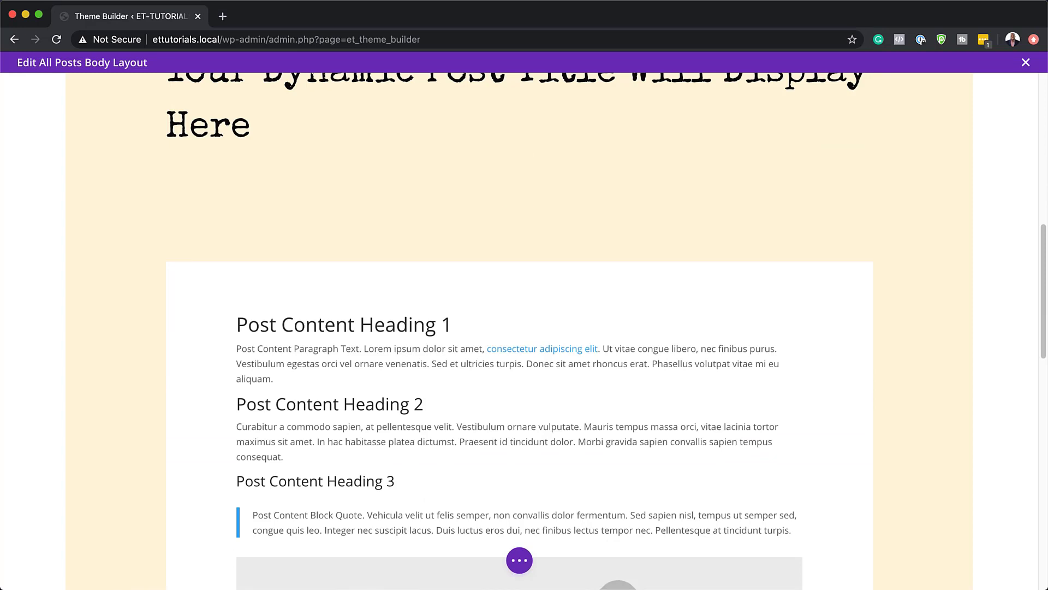
pyautogui.moveTo(433, 335)
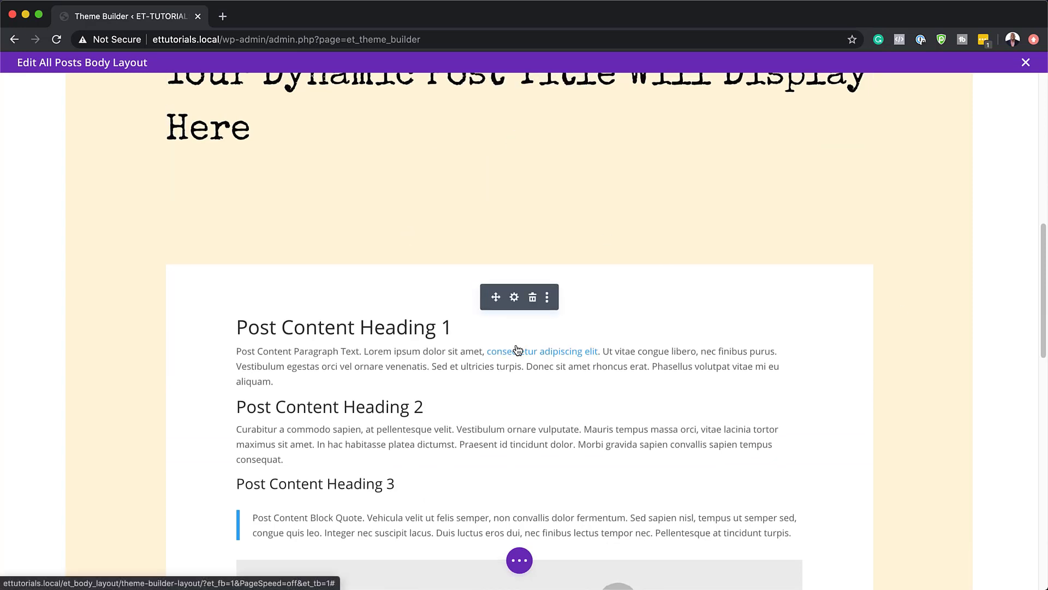
# Step: Set the Post Content module's body text font to Special Elite
pyautogui.click(513, 299)
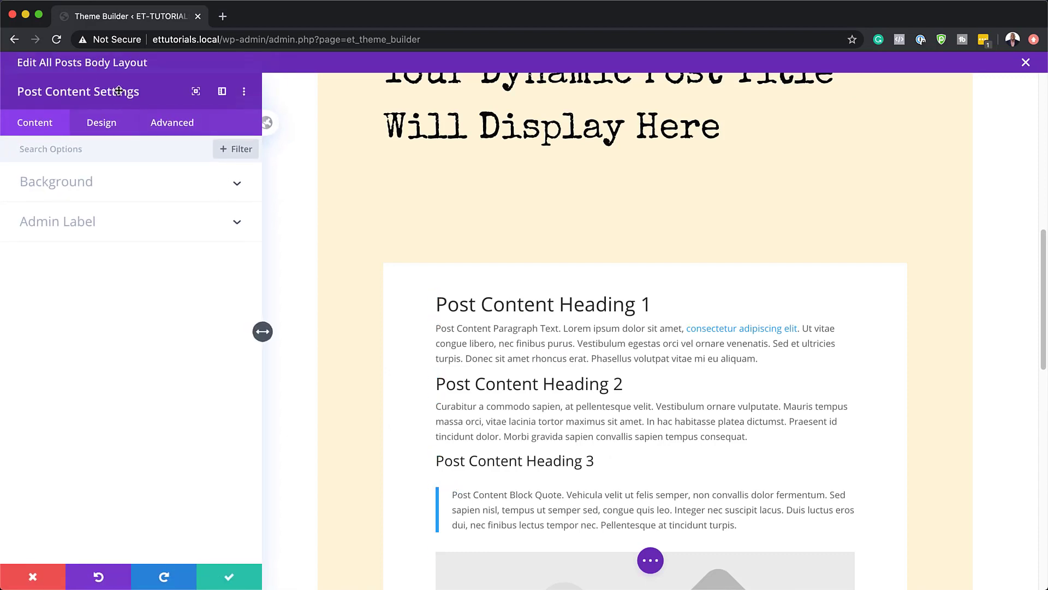
pyautogui.click(111, 125)
pyautogui.click(44, 220)
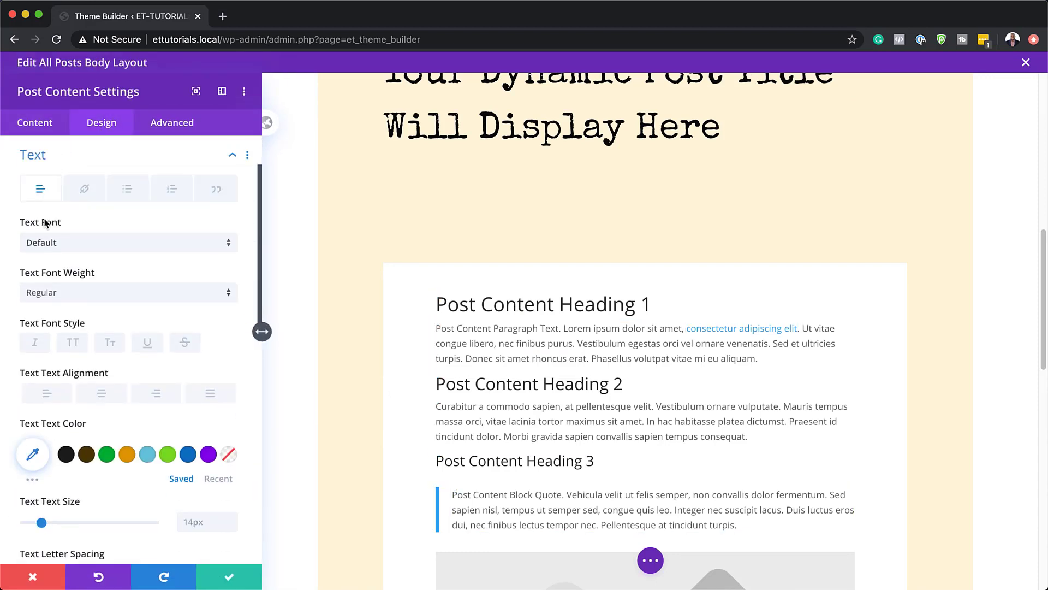
pyautogui.click(96, 245)
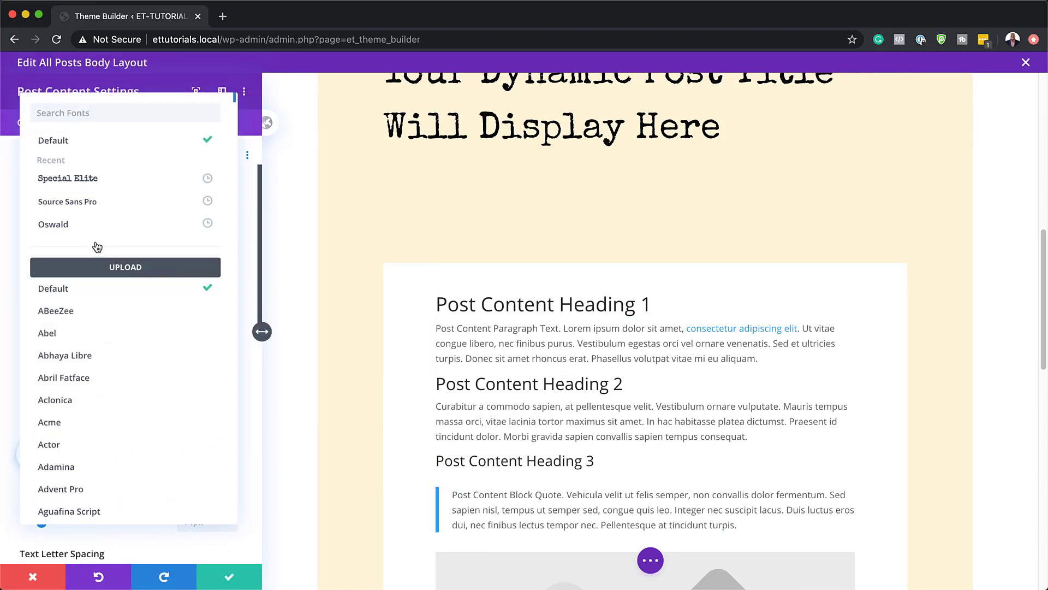
pyautogui.click(98, 182)
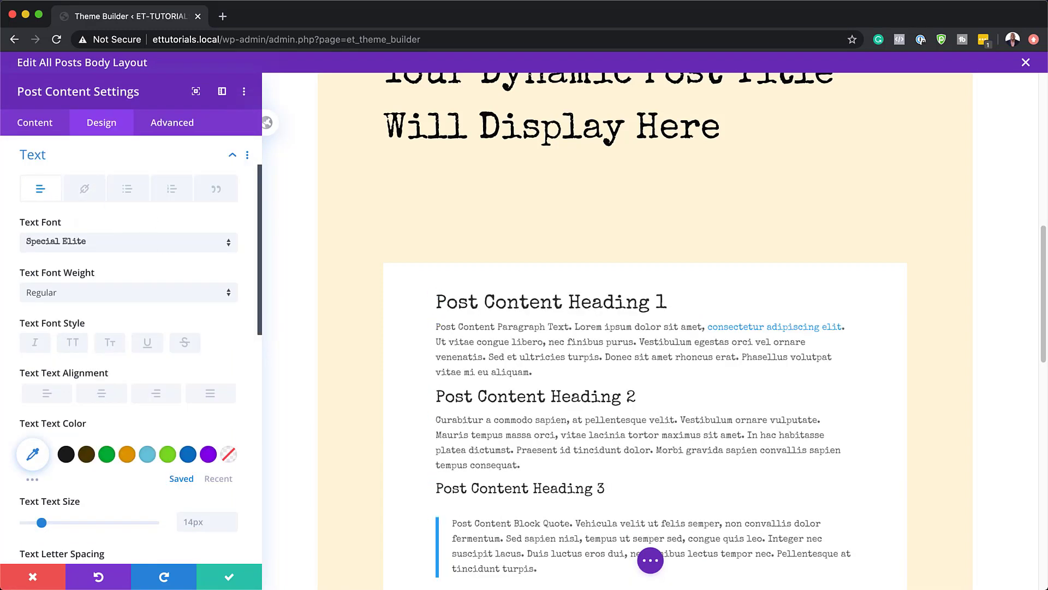
# Step: Set the Heading 1, Heading 2 and Heading 3 fonts to Special Elite
pyautogui.scroll(-10, 199, 362)
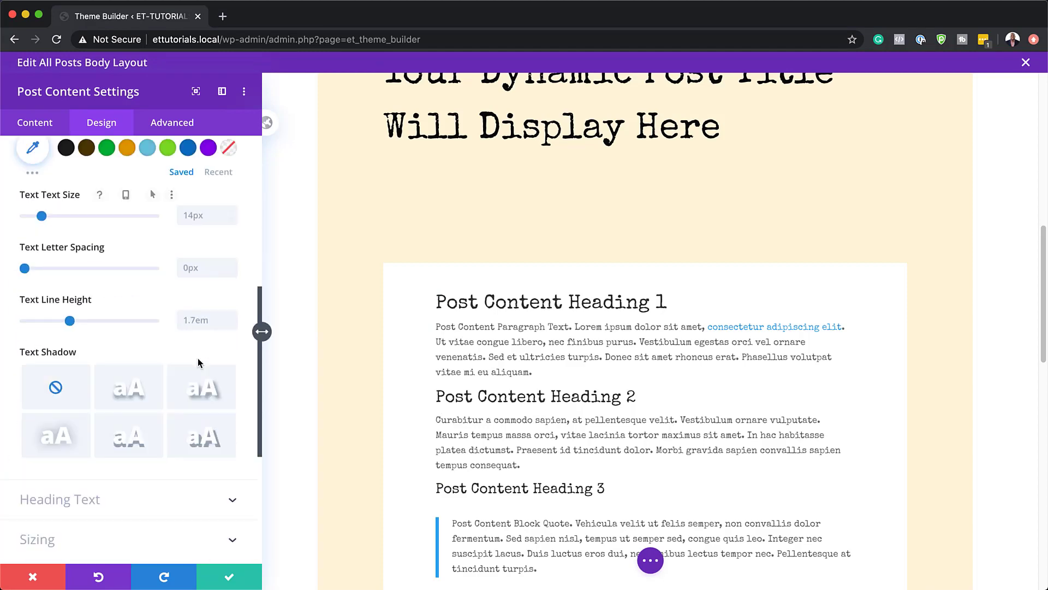
pyautogui.click(89, 344)
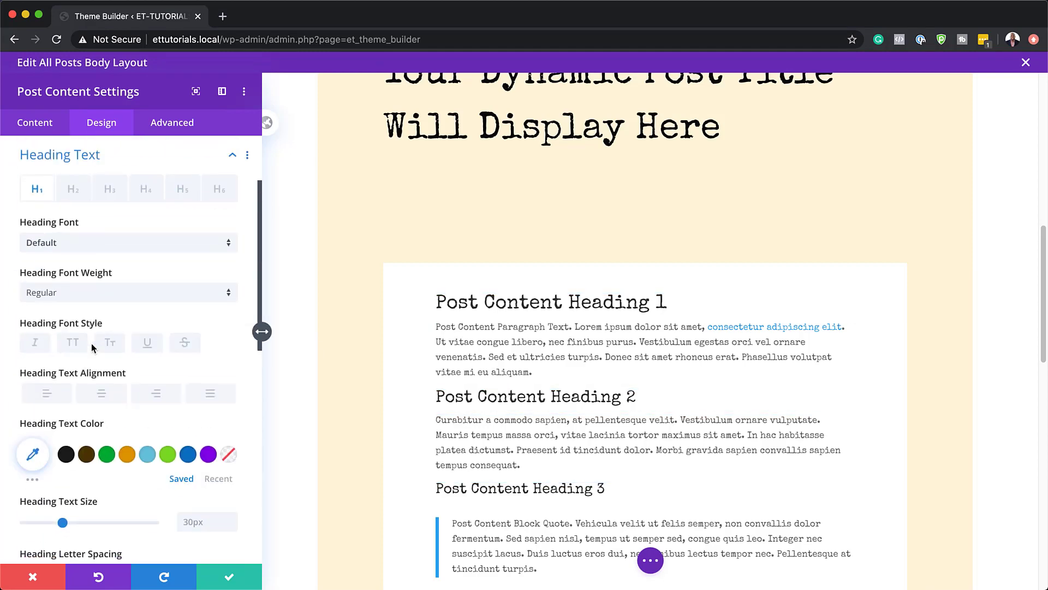
pyautogui.click(63, 243)
pyautogui.click(71, 179)
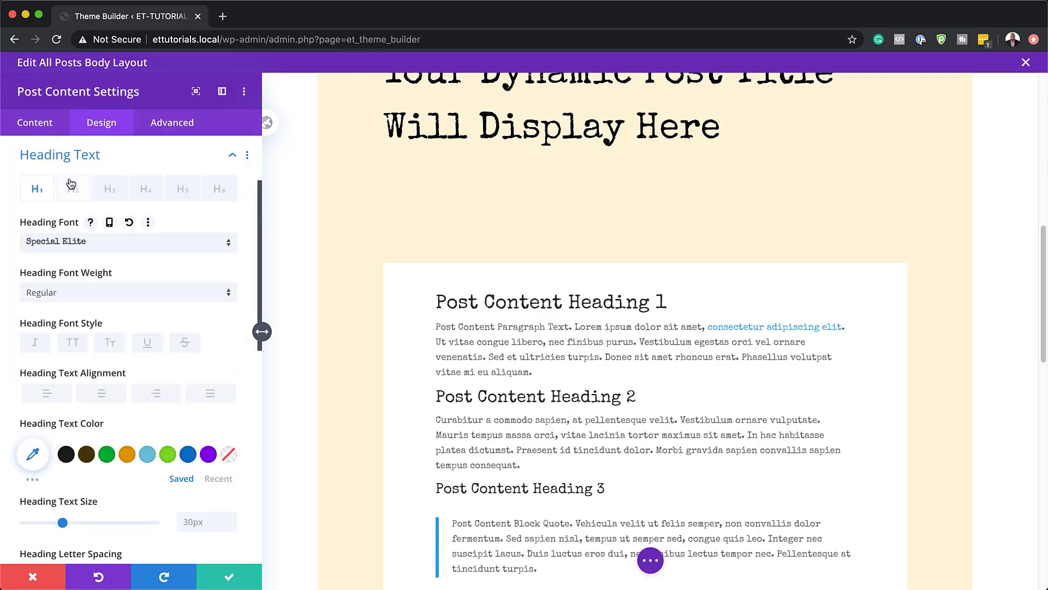
pyautogui.click(74, 190)
pyautogui.click(71, 242)
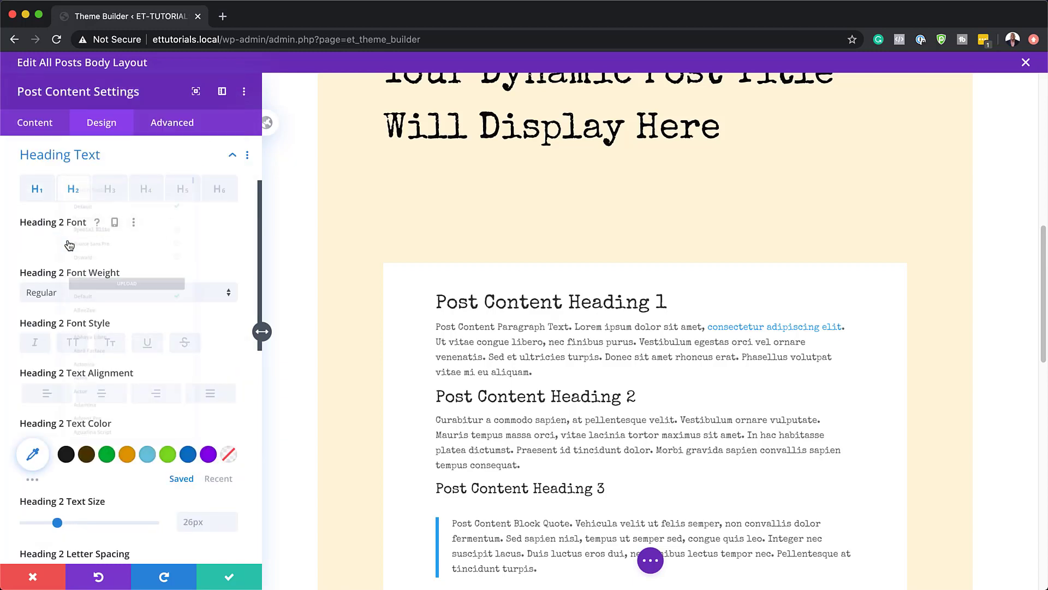
pyautogui.click(87, 177)
pyautogui.click(111, 189)
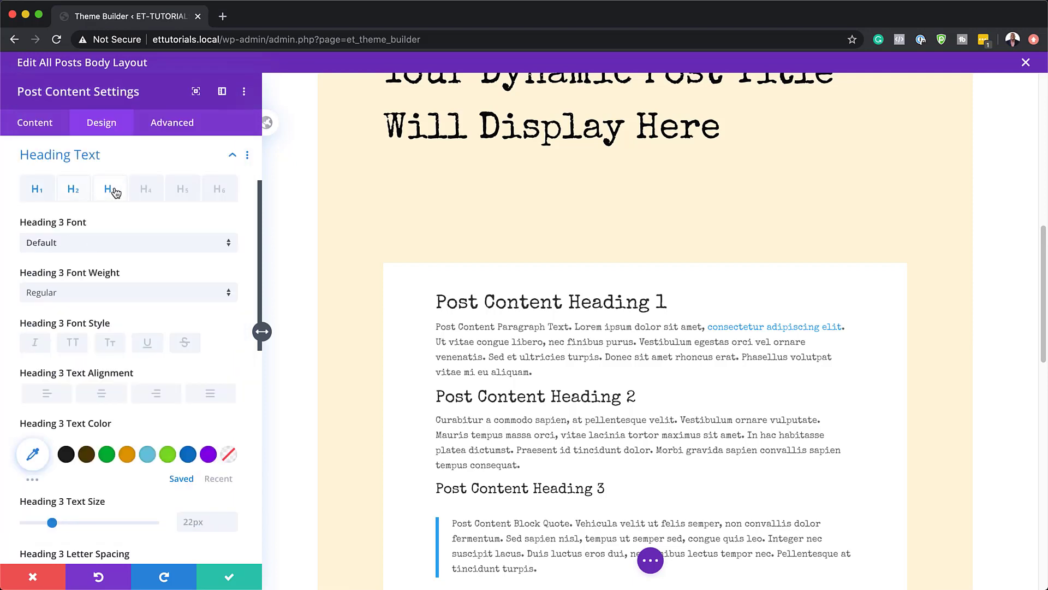
pyautogui.click(86, 243)
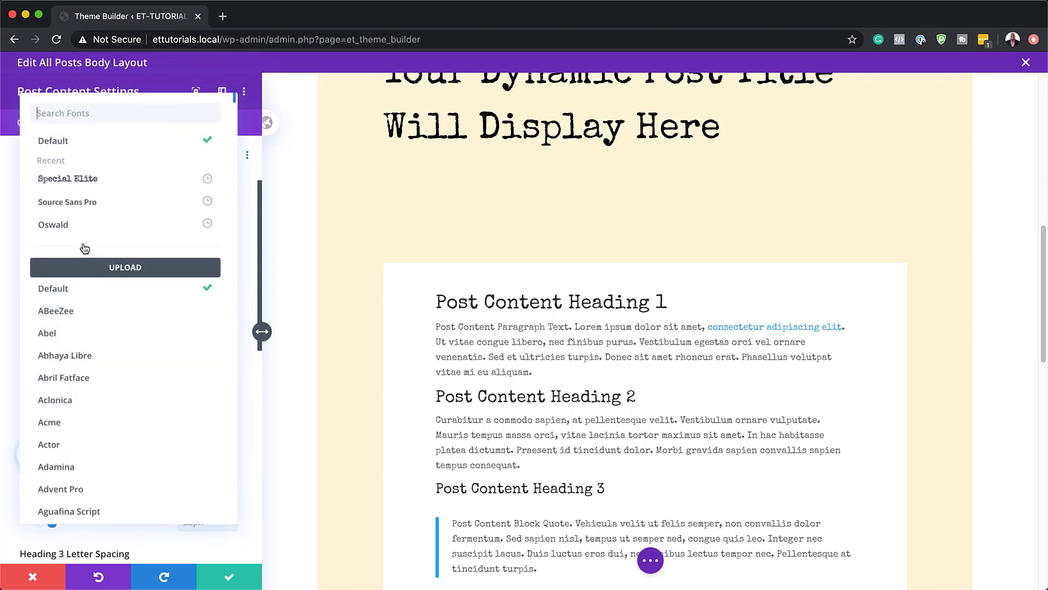
pyautogui.click(94, 185)
# Step: Set the Heading 4, Heading 5 and Heading 6 fonts to Special Elite
pyautogui.click(143, 191)
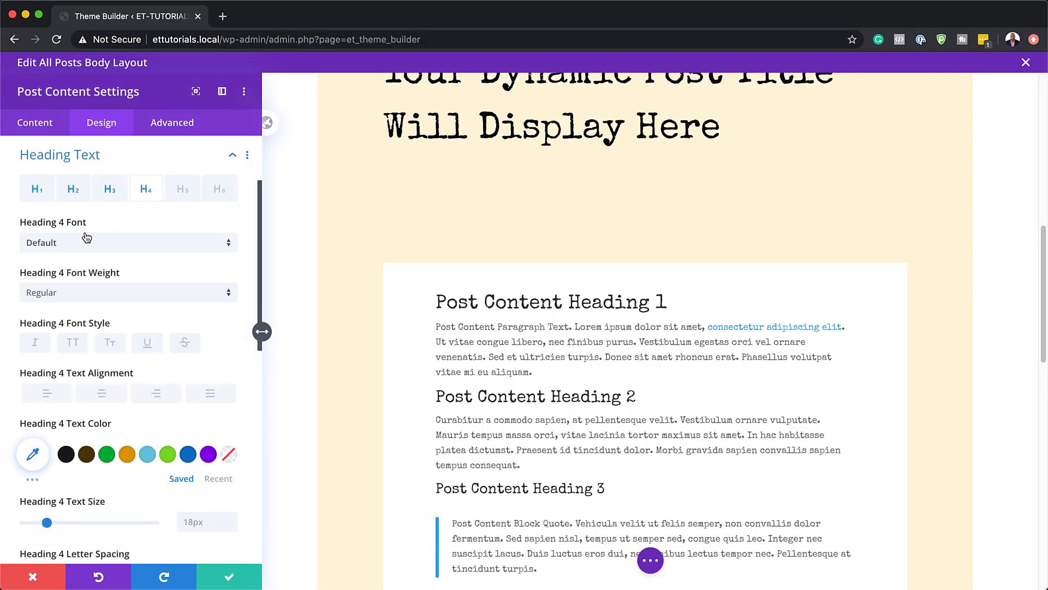
pyautogui.click(81, 248)
pyautogui.click(87, 177)
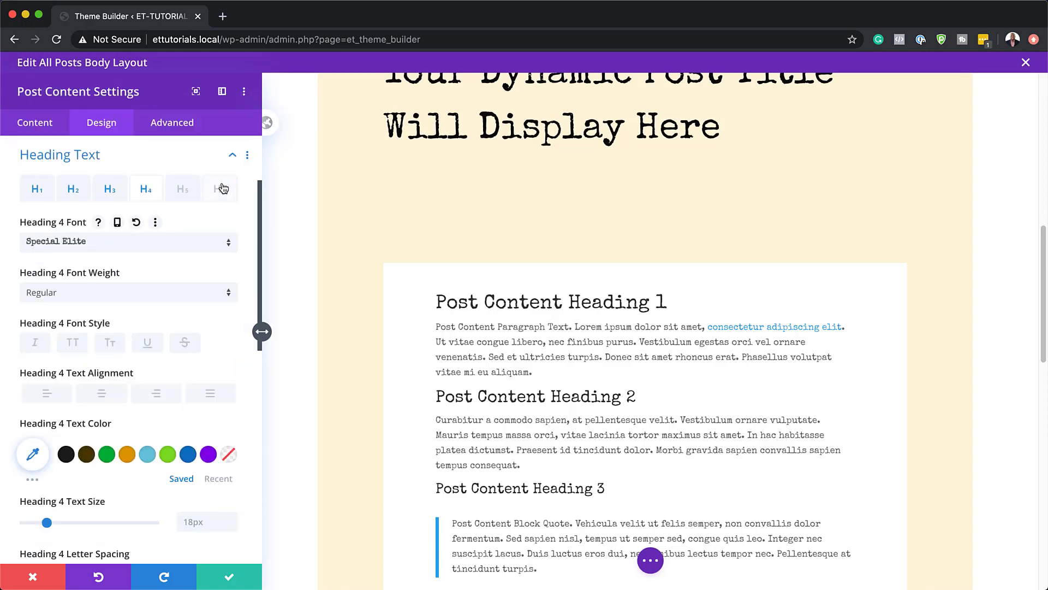
pyautogui.click(186, 191)
pyautogui.click(103, 243)
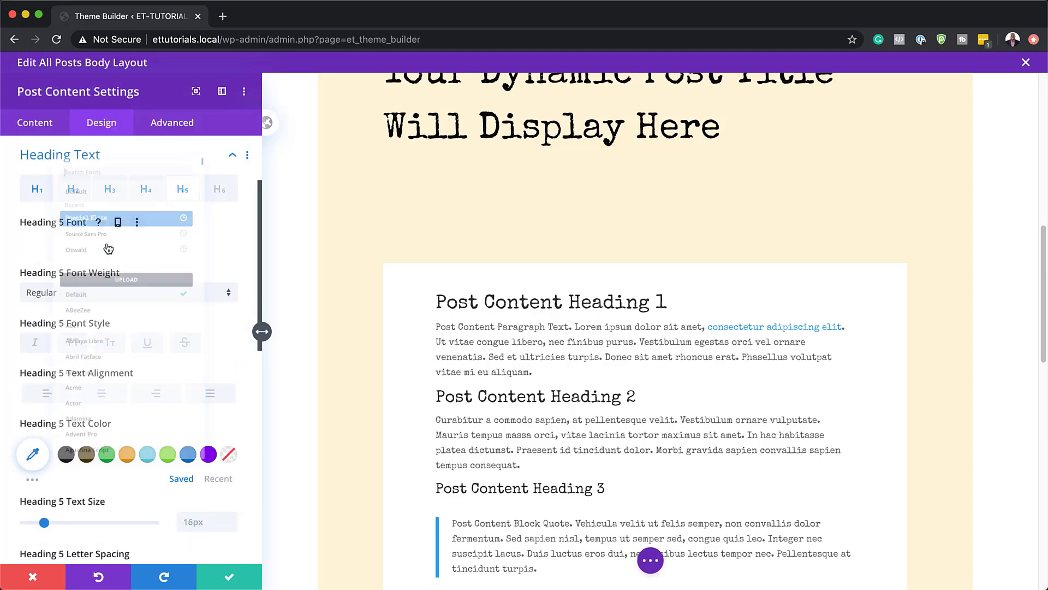
pyautogui.click(120, 178)
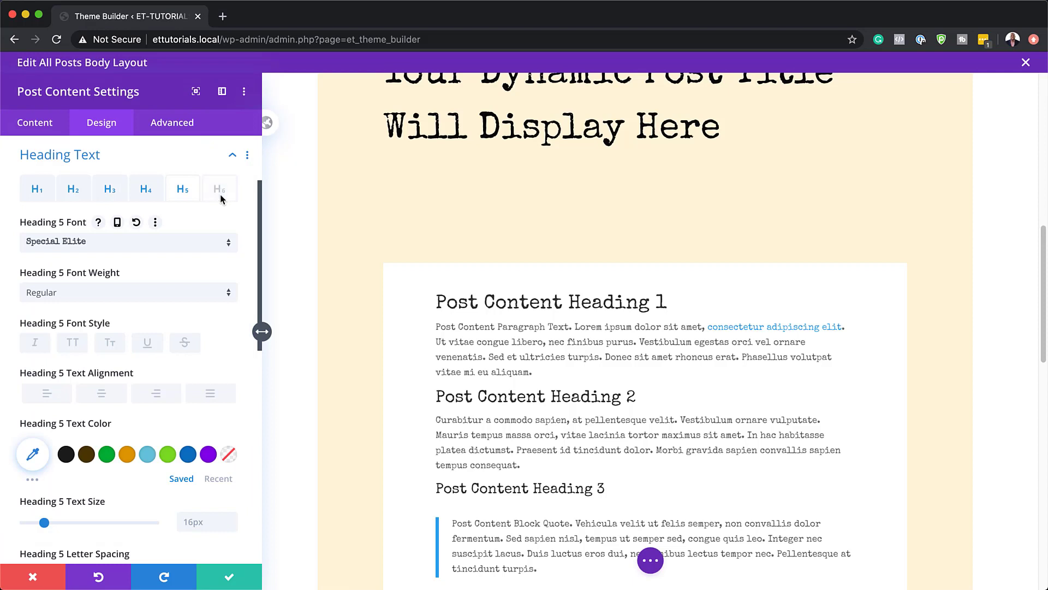
pyautogui.click(220, 189)
pyautogui.click(59, 242)
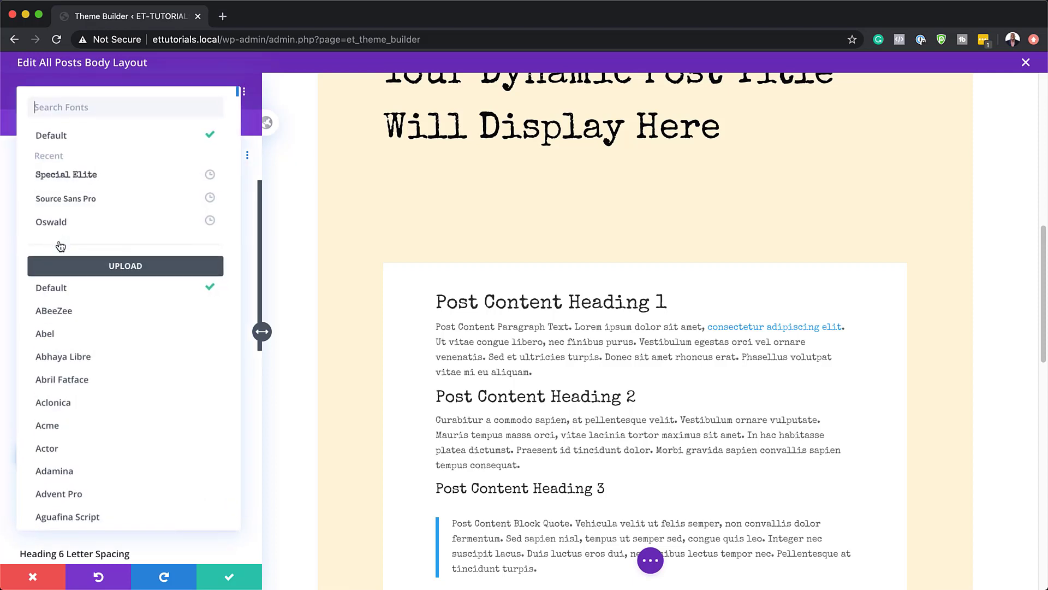
pyautogui.click(82, 183)
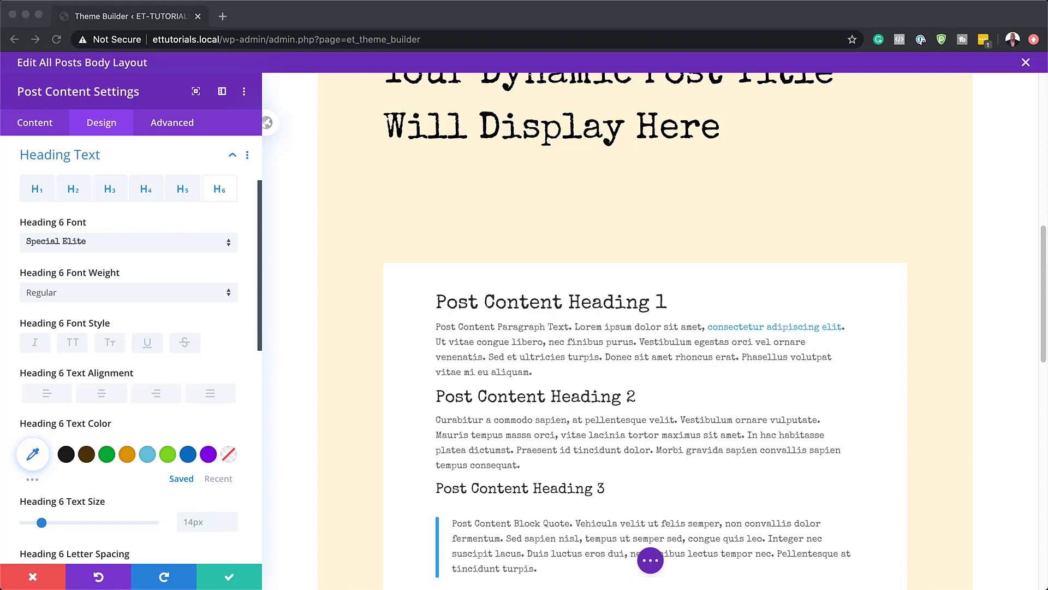
# Step: Paste post-content-module into the Advanced CSS ID field and save the module
pyautogui.click(185, 124)
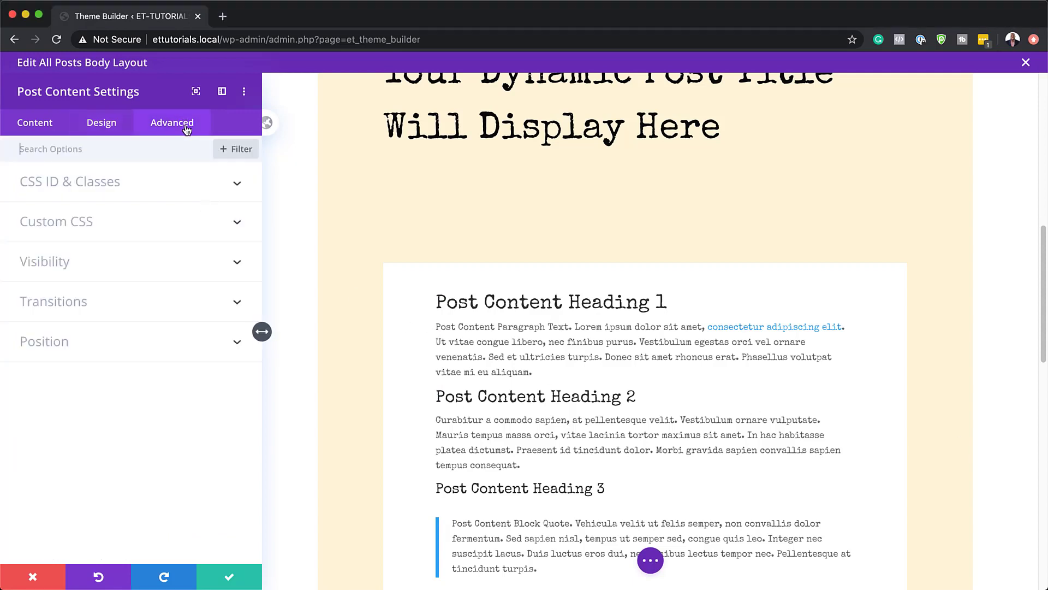
pyautogui.click(109, 186)
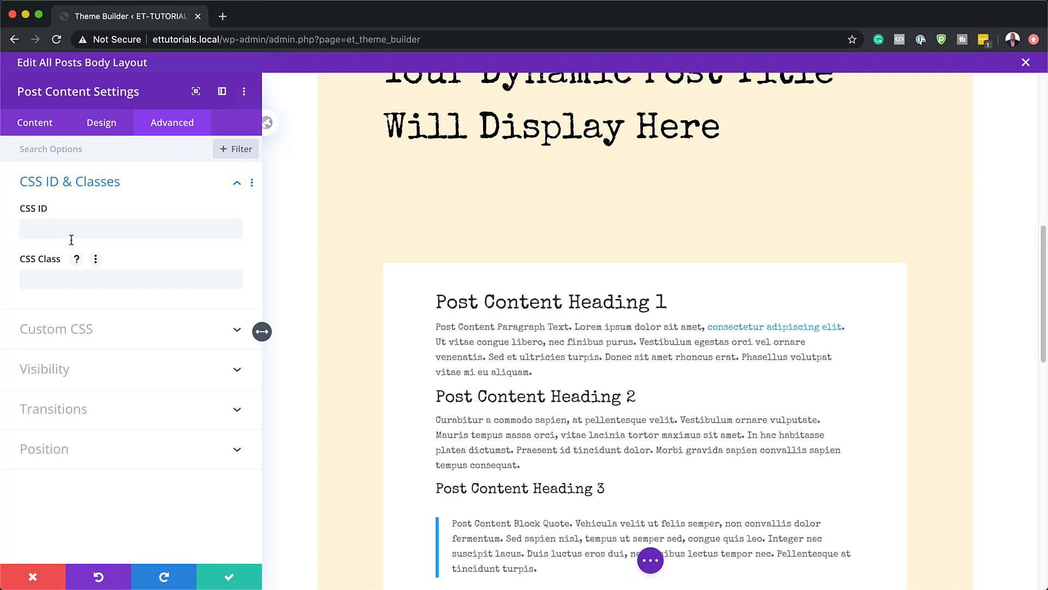
pyautogui.click(73, 223)
pyautogui.write('post-content-module')
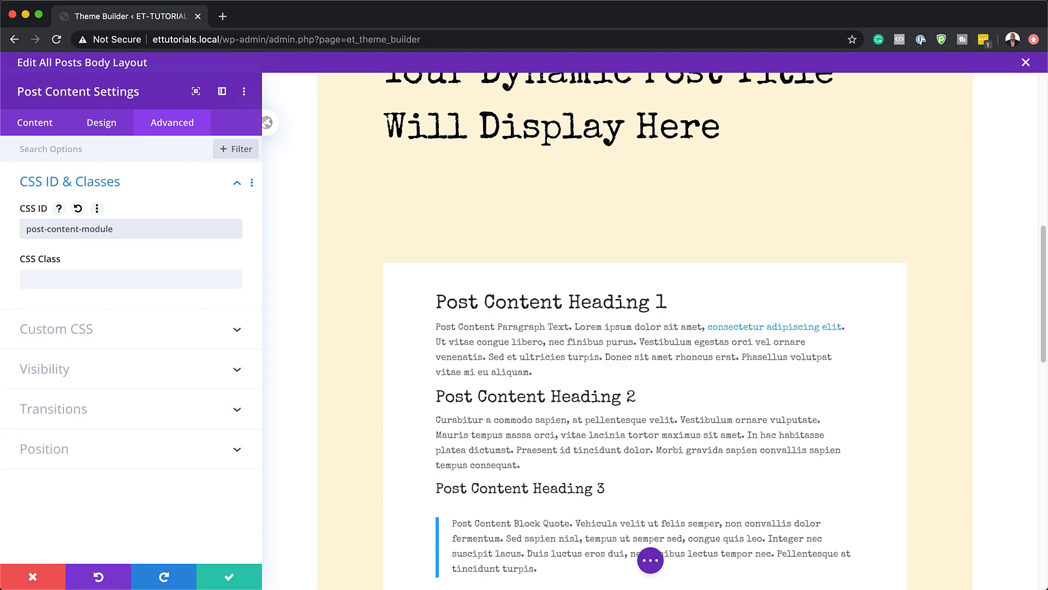
pyautogui.click(232, 576)
pyautogui.scroll(-15, 583, 420)
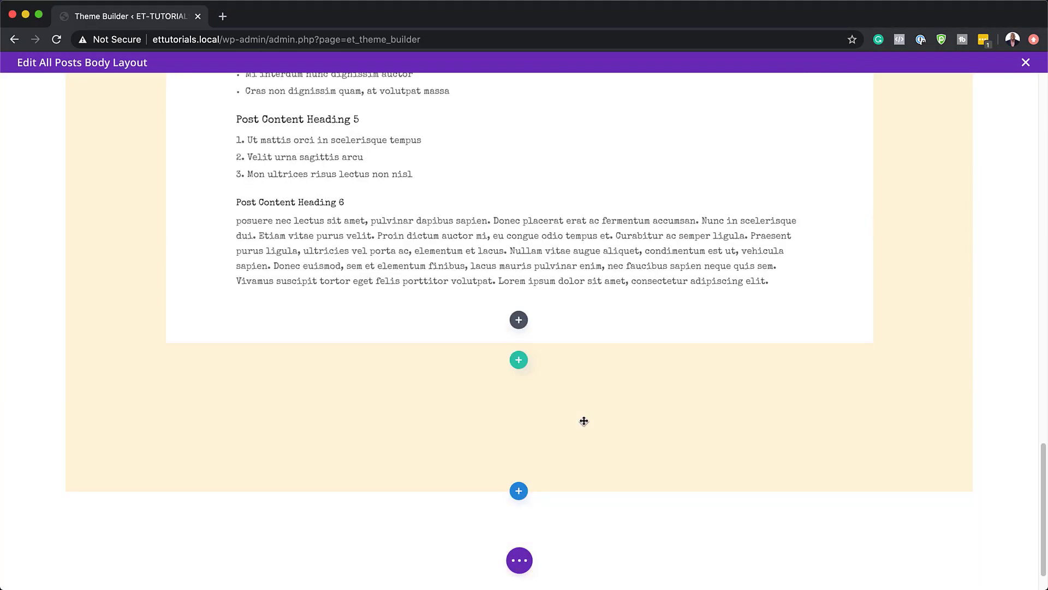
# Step: Insert a Code module below the post content with CSS giving h2–h6 70px top and bottom margins
pyautogui.click(519, 319)
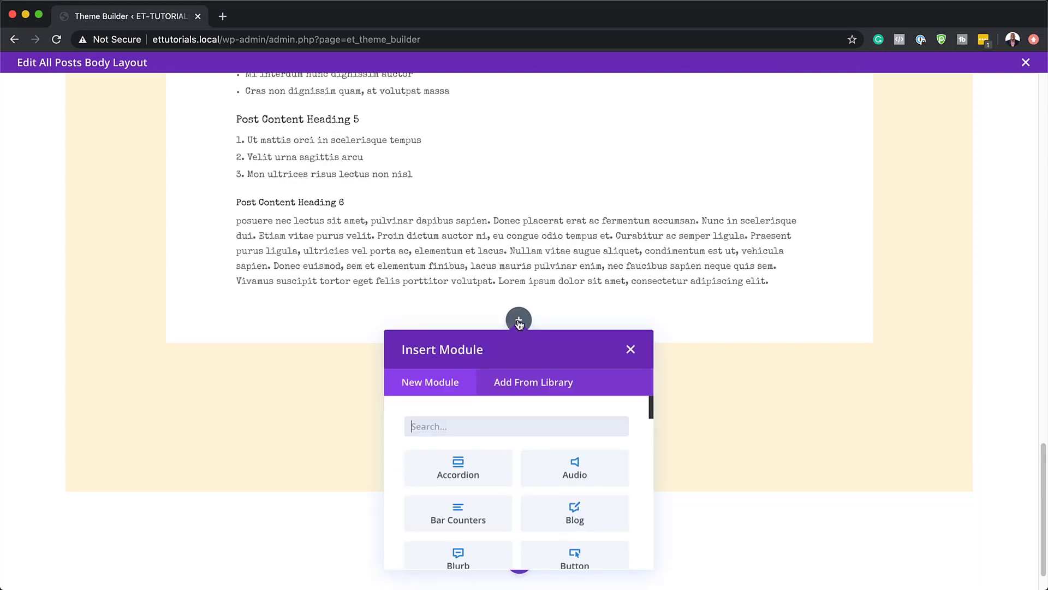
pyautogui.click(504, 422)
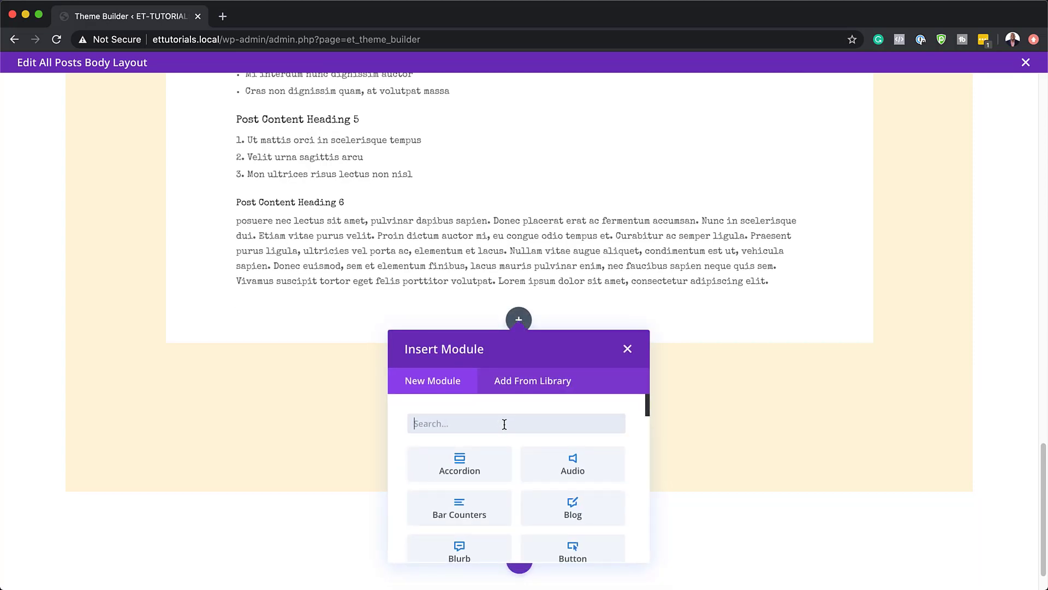
pyautogui.write('code')
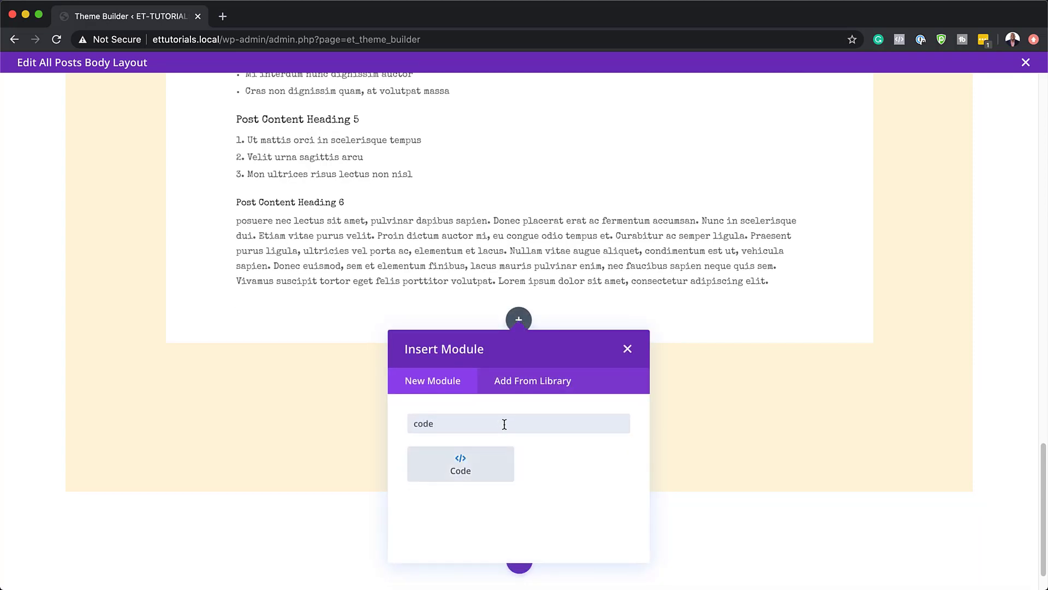
pyautogui.click(481, 461)
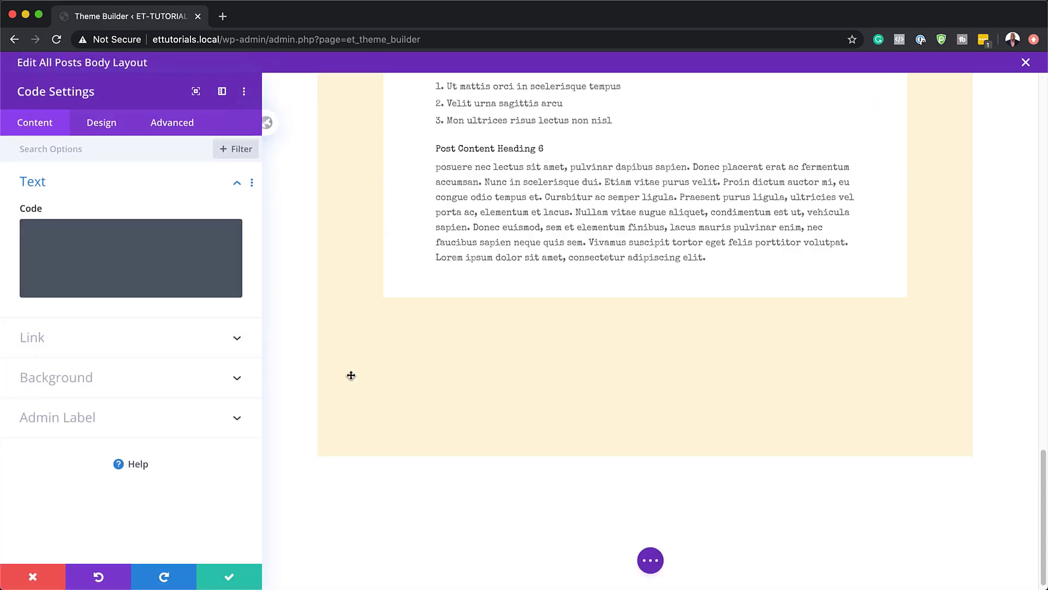
pyautogui.click(68, 243)
pyautogui.write('<style> #post-content-module h2, h3, h4, h5, h6 { margin-top: 70px; margin-bottom: 70px; } </style>')
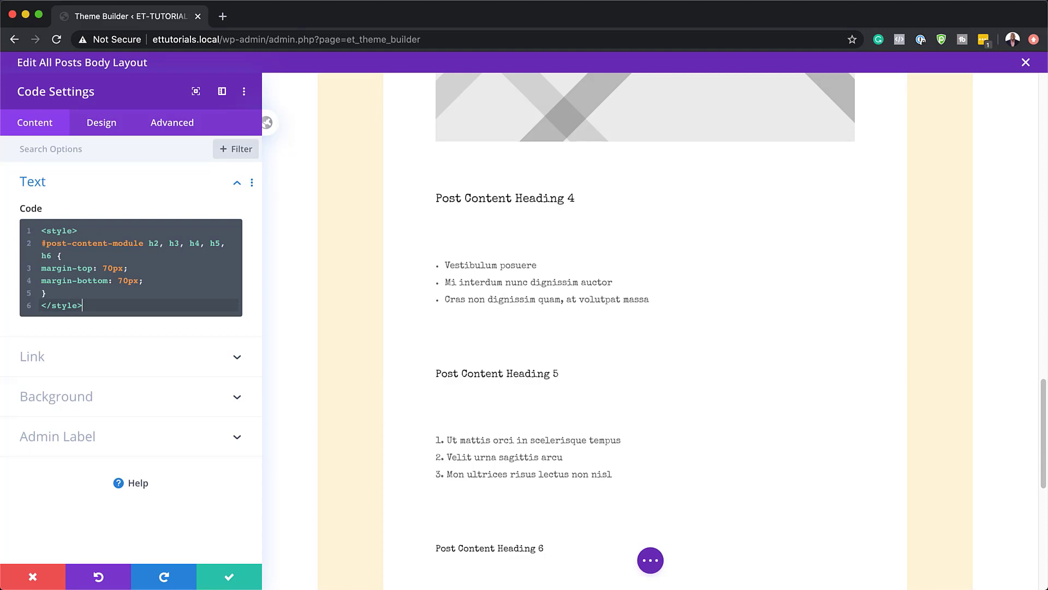
# Step: Save the Code module and add an empty regular section below the cream section
pyautogui.click(228, 576)
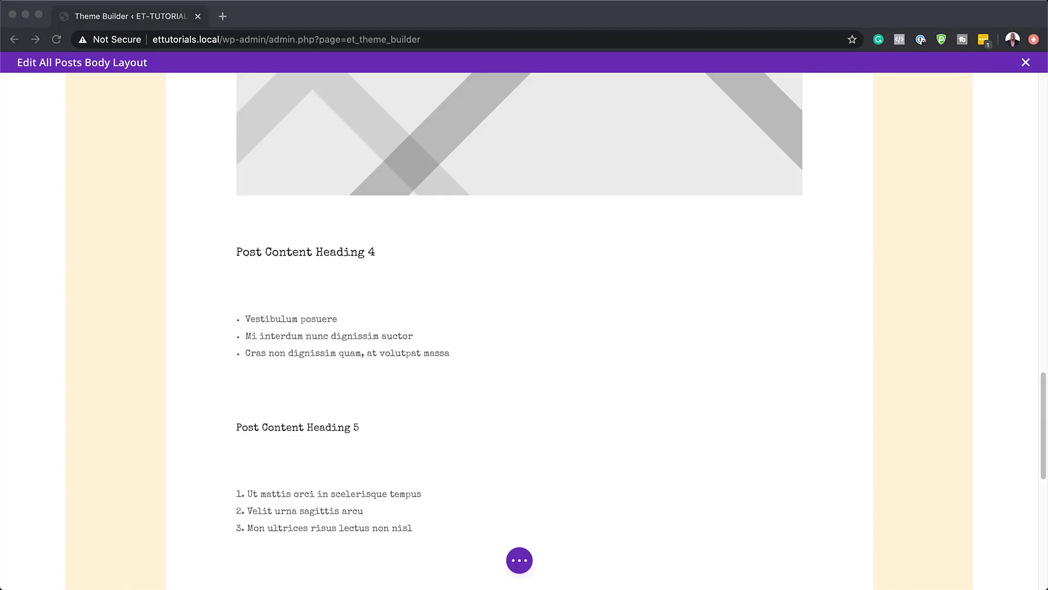
pyautogui.scroll(-10, 740, 347)
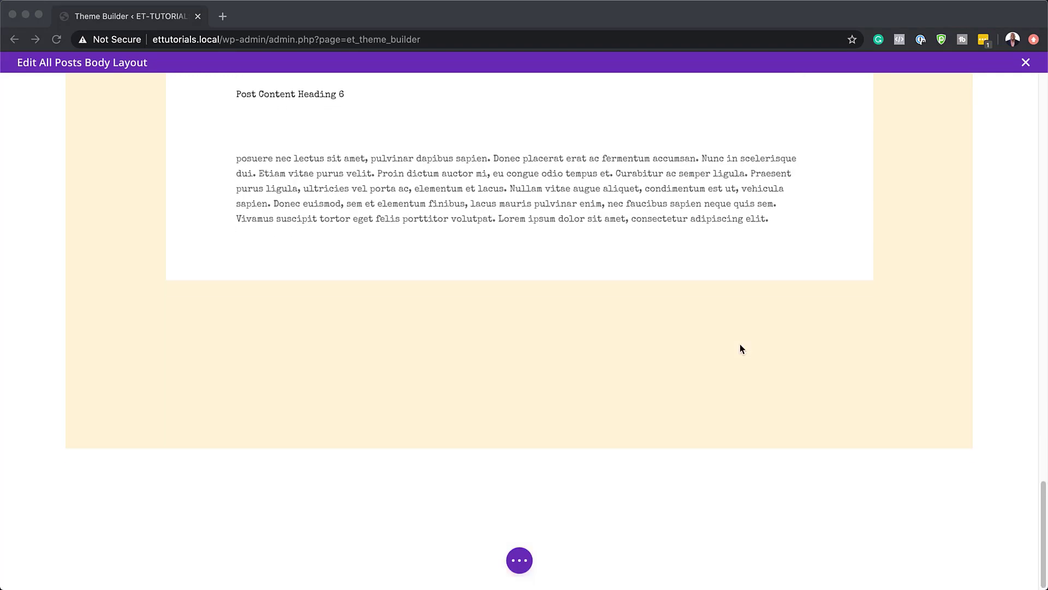
pyautogui.click(519, 450)
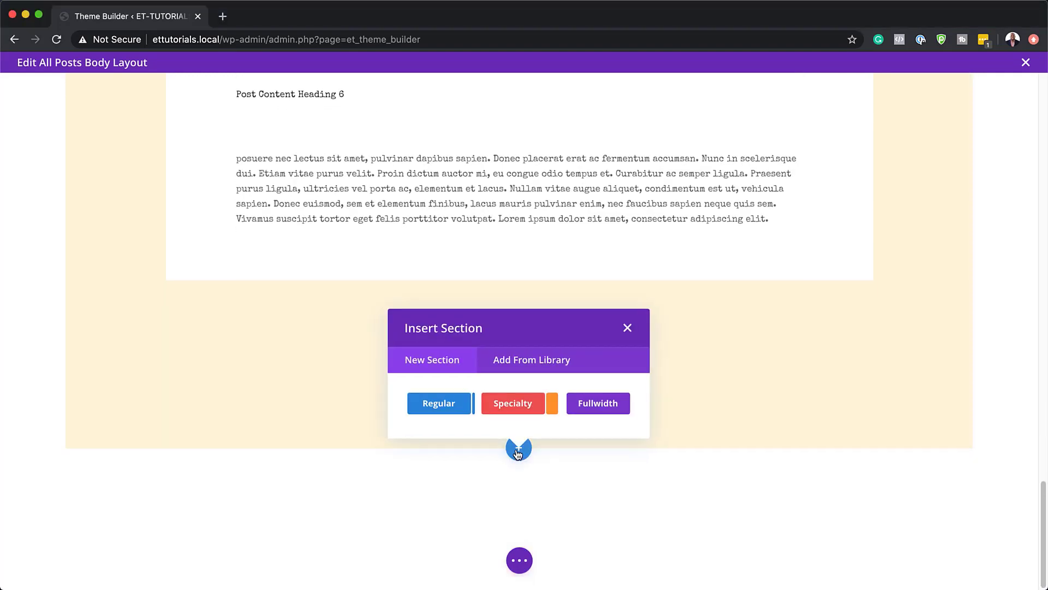
pyautogui.click(455, 404)
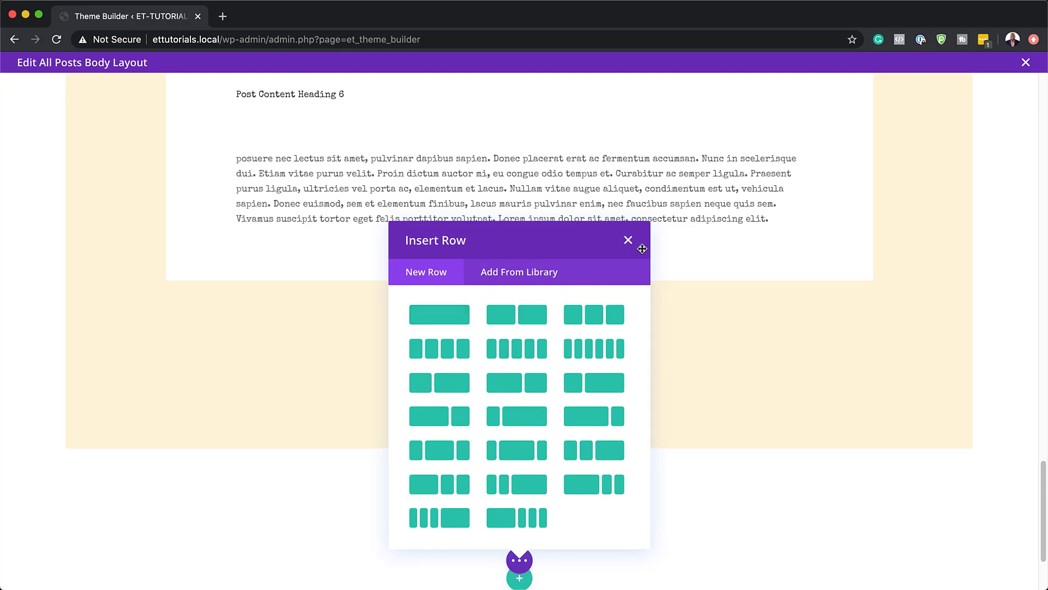
pyautogui.click(628, 241)
pyautogui.scroll(-3, 87, 452)
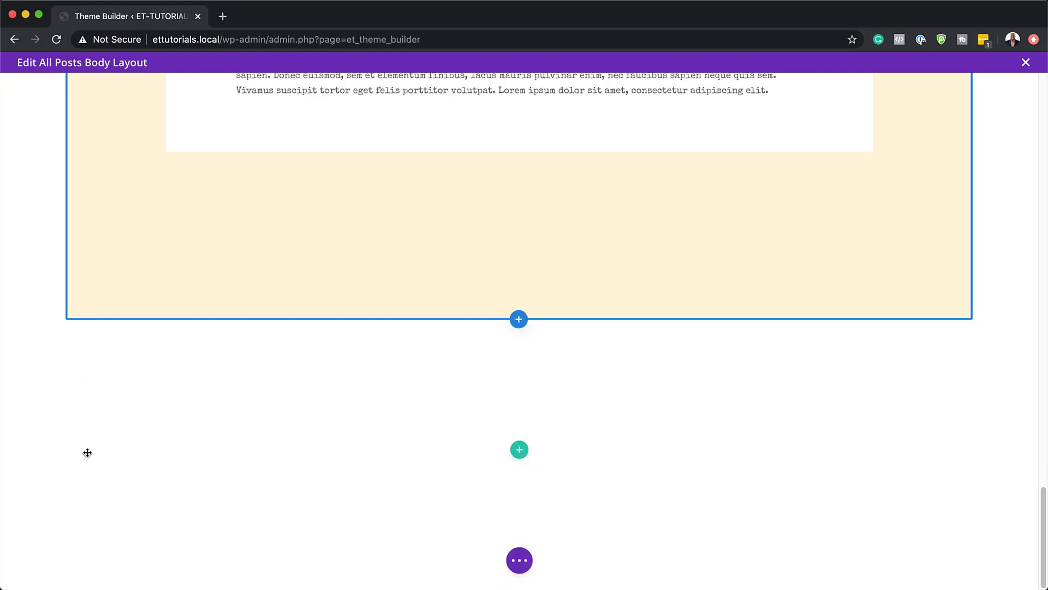
# Step: Give the new section a cream #fff4d8 background colour
pyautogui.click(37, 399)
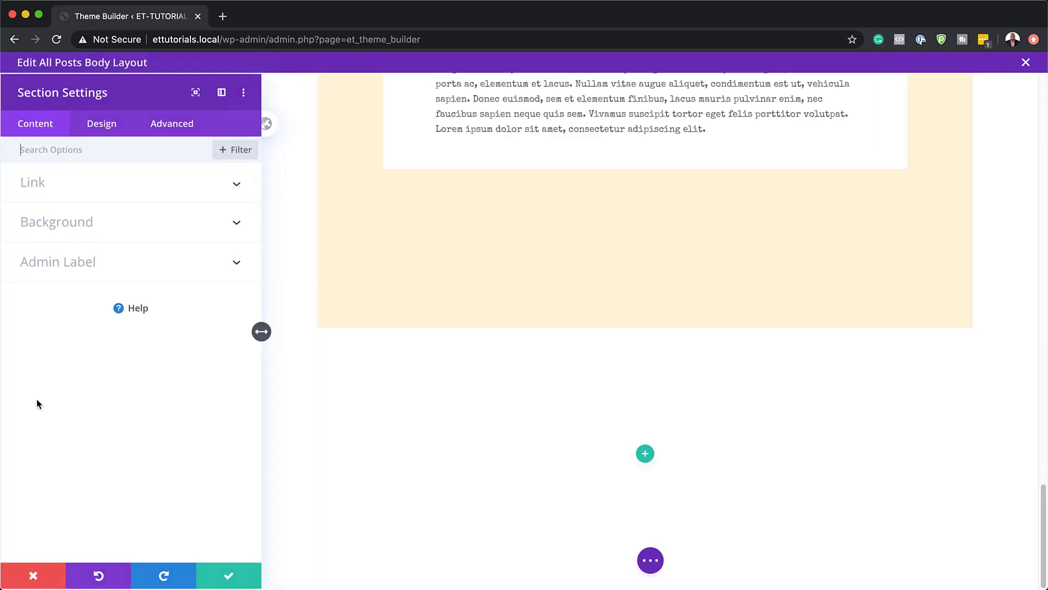
pyautogui.click(67, 222)
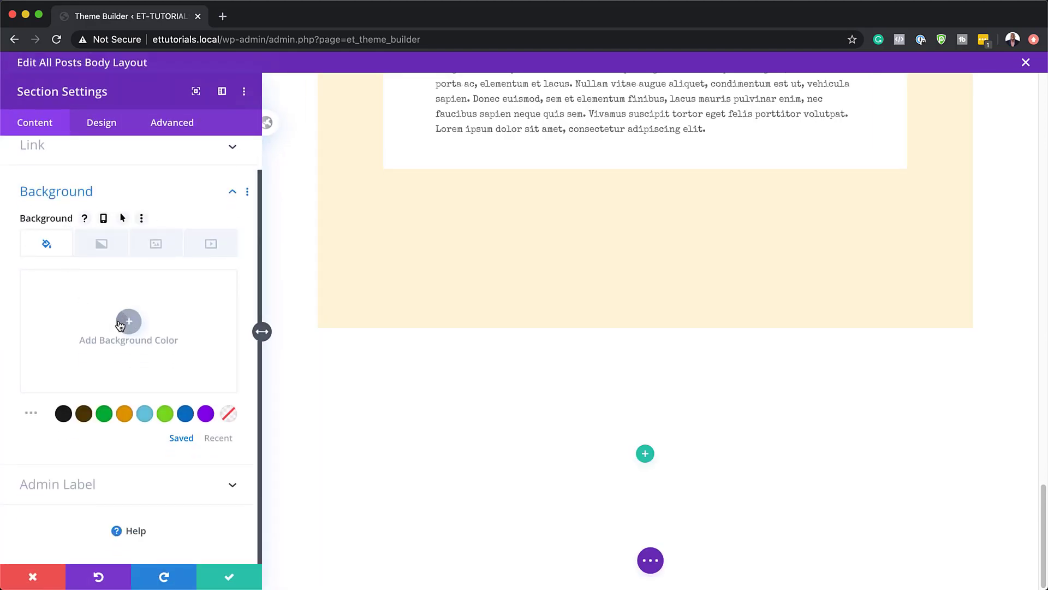
pyautogui.click(124, 320)
pyautogui.click(64, 286)
pyautogui.write('#fff4d8')
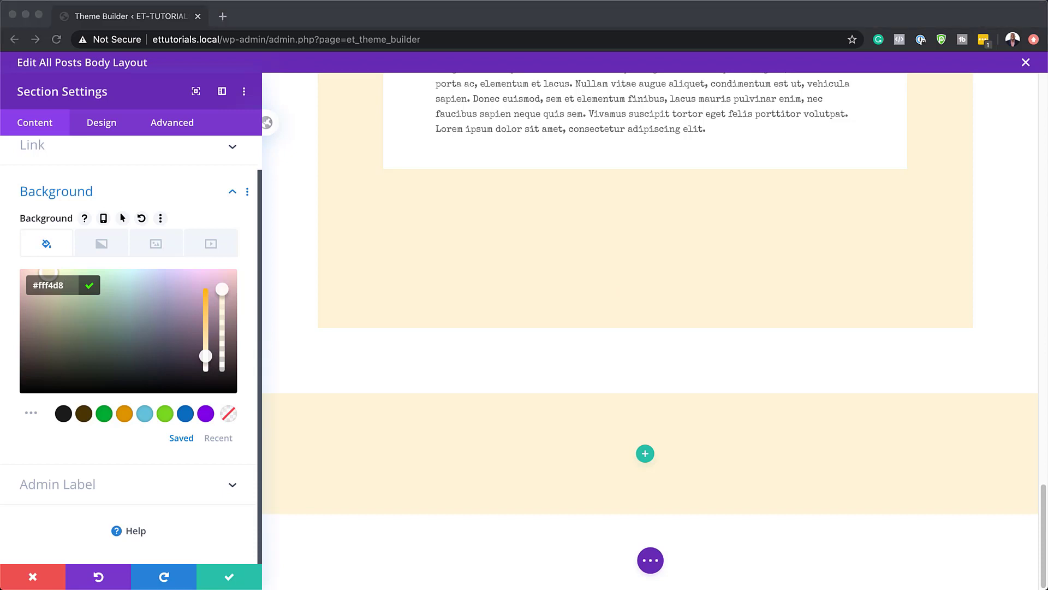
# Step: Set a 100px border on the section and colour it white
pyautogui.click(116, 125)
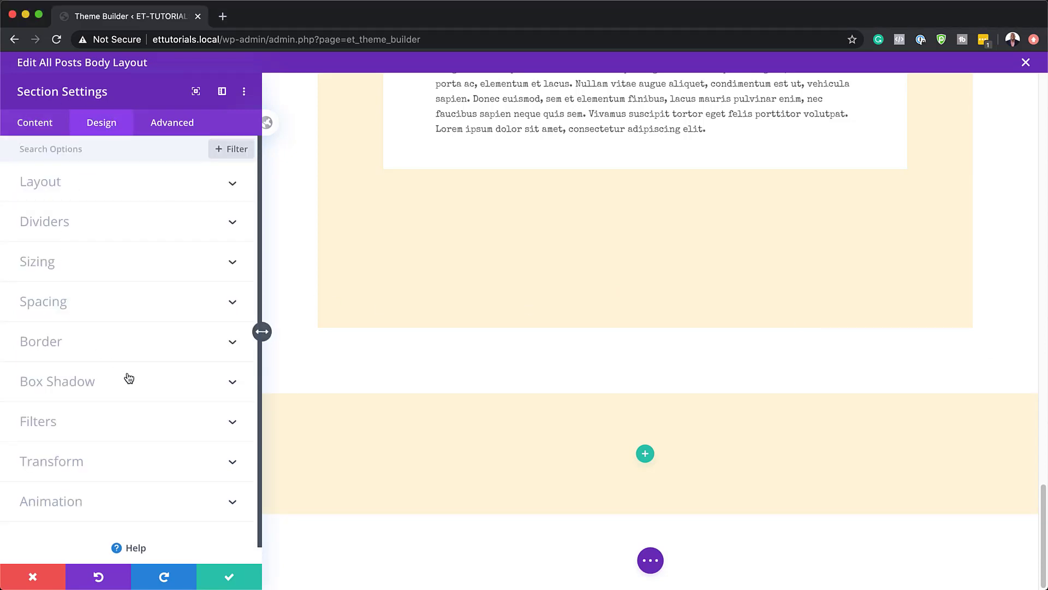
pyautogui.click(60, 349)
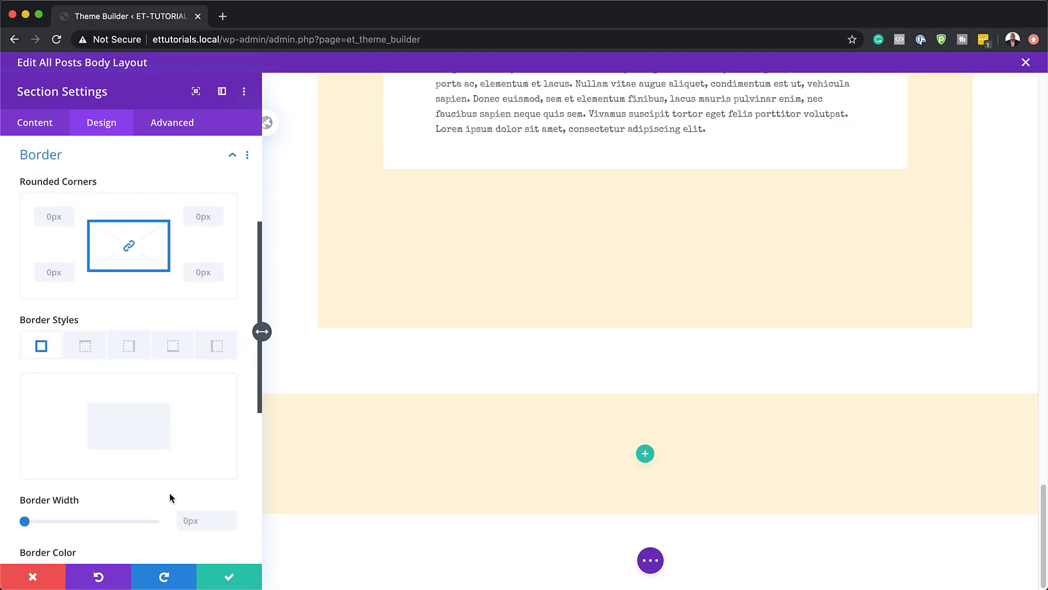
pyautogui.click(197, 520)
pyautogui.write('100px')
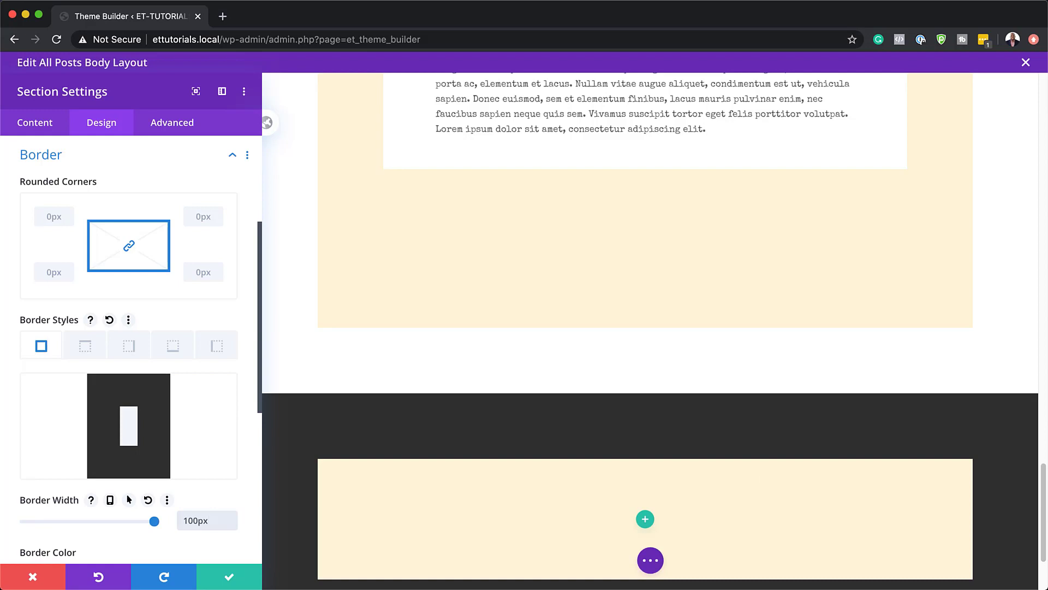
pyautogui.scroll(-3, 222, 424)
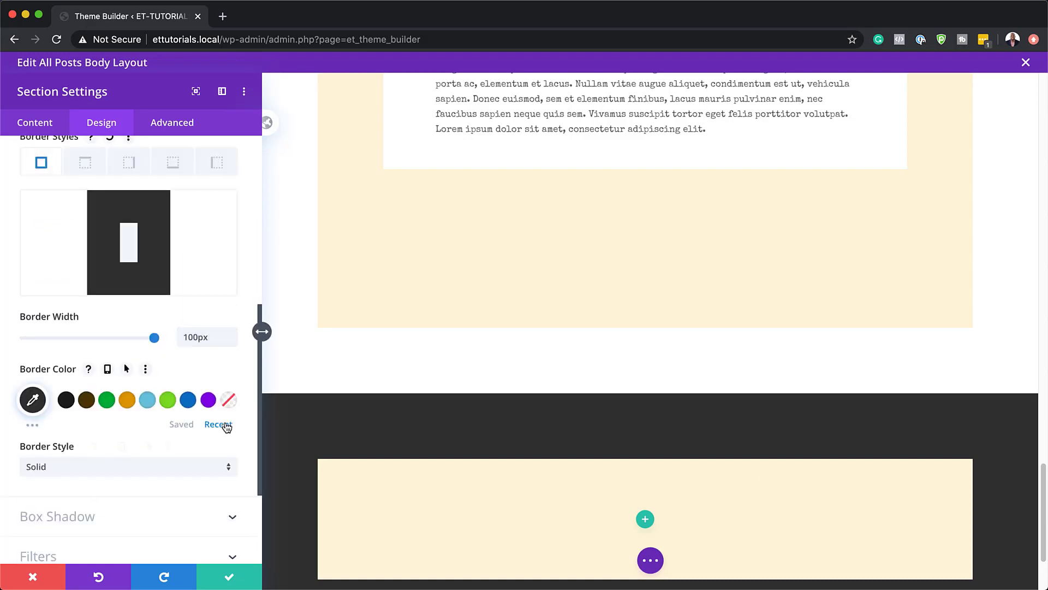
pyautogui.click(87, 399)
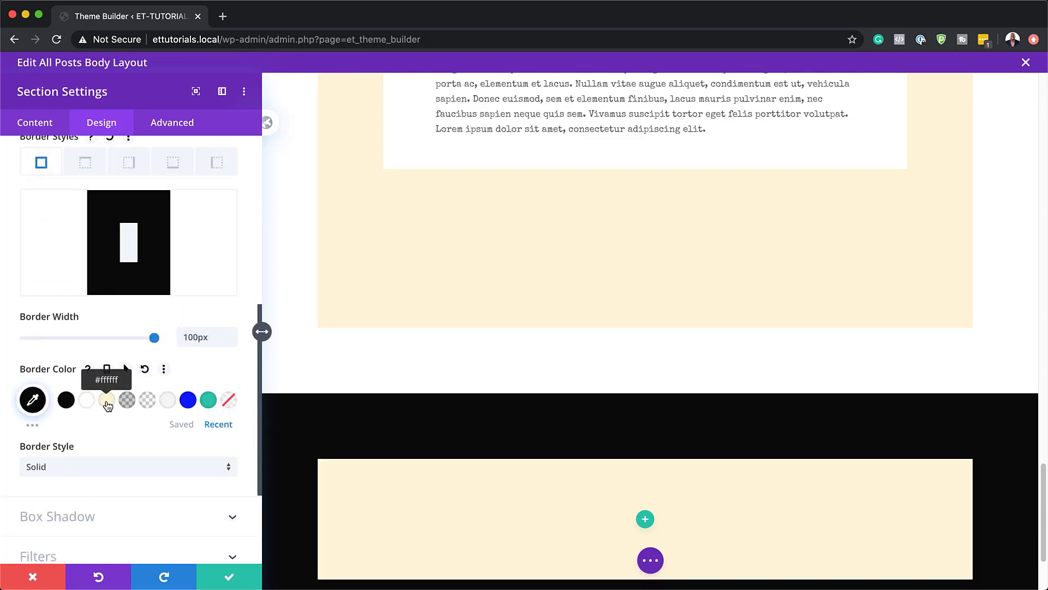
pyautogui.click(107, 404)
# Step: Save the section and add a single-column row holding a Comments module
pyautogui.click(242, 577)
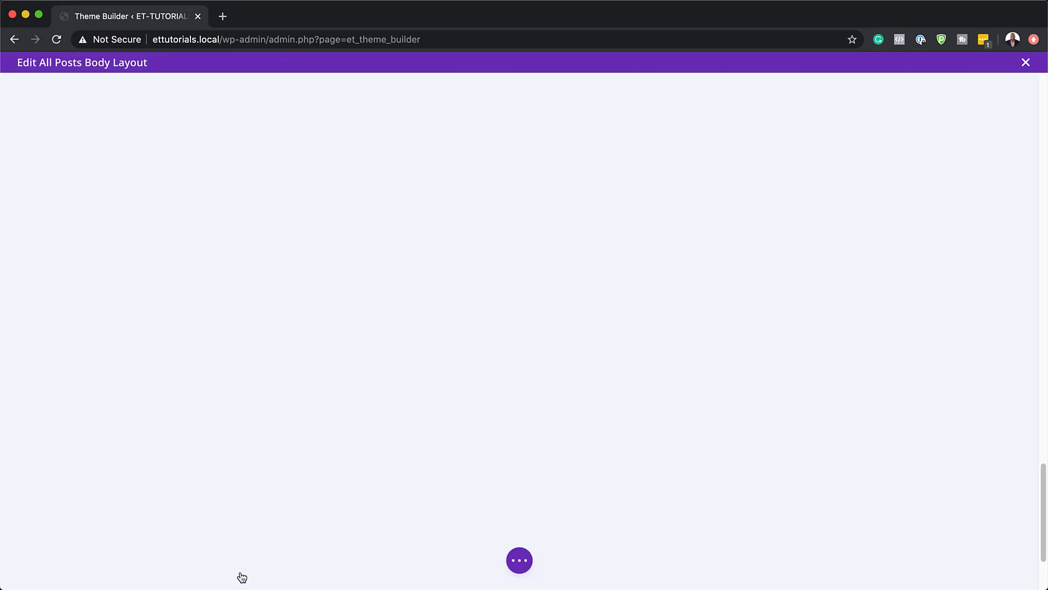
pyautogui.scroll(-4, 645, 484)
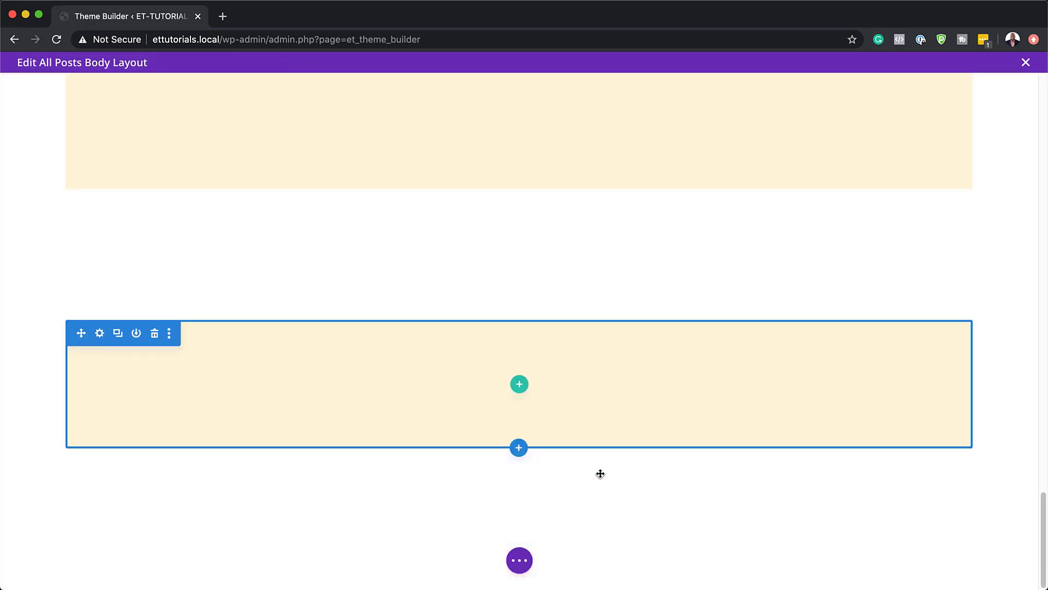
pyautogui.click(519, 384)
pyautogui.click(459, 197)
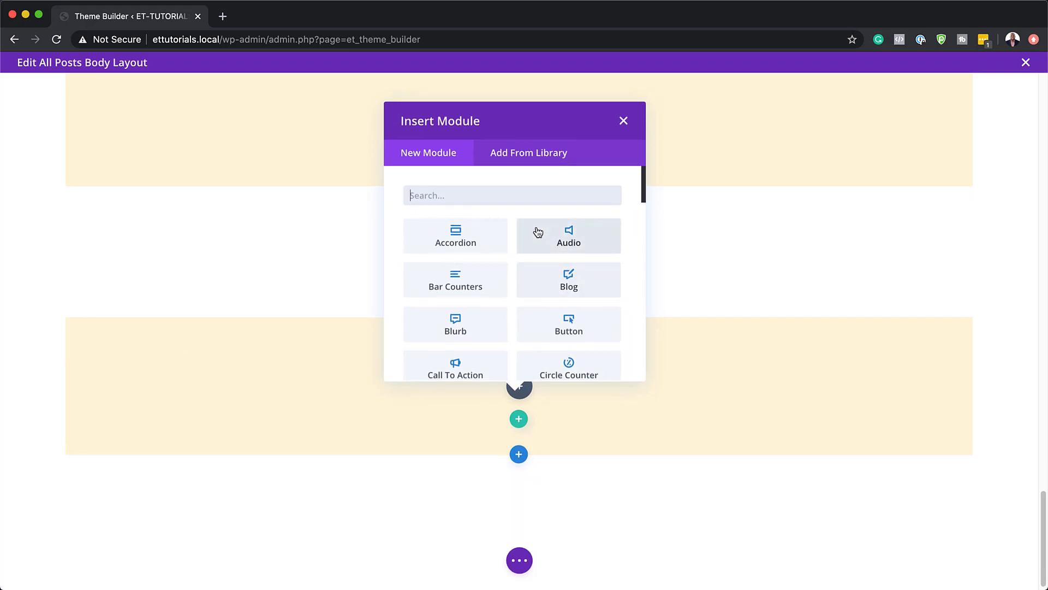
pyautogui.write('comme')
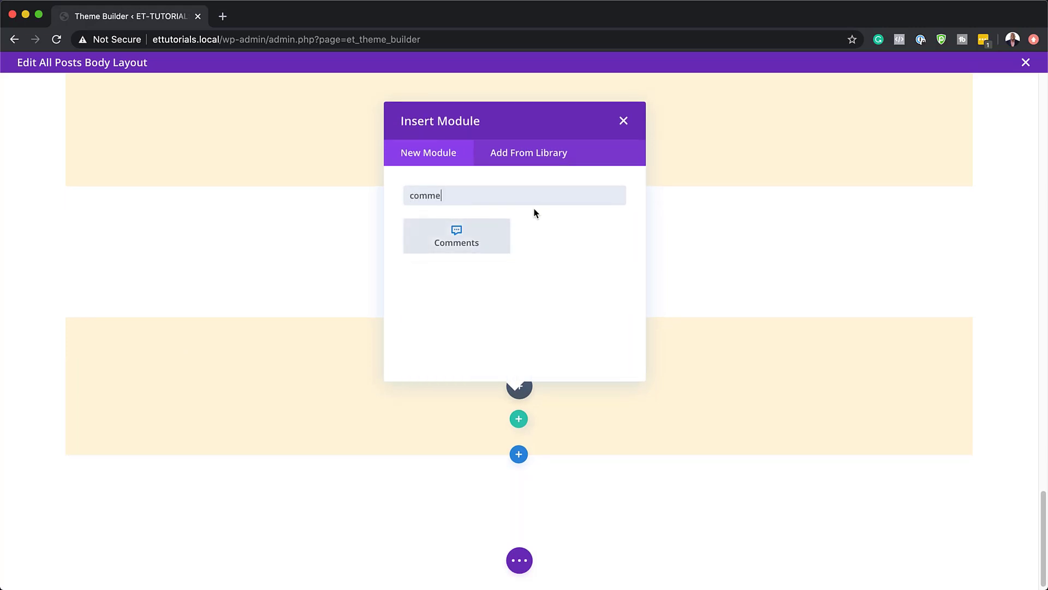
pyautogui.click(475, 243)
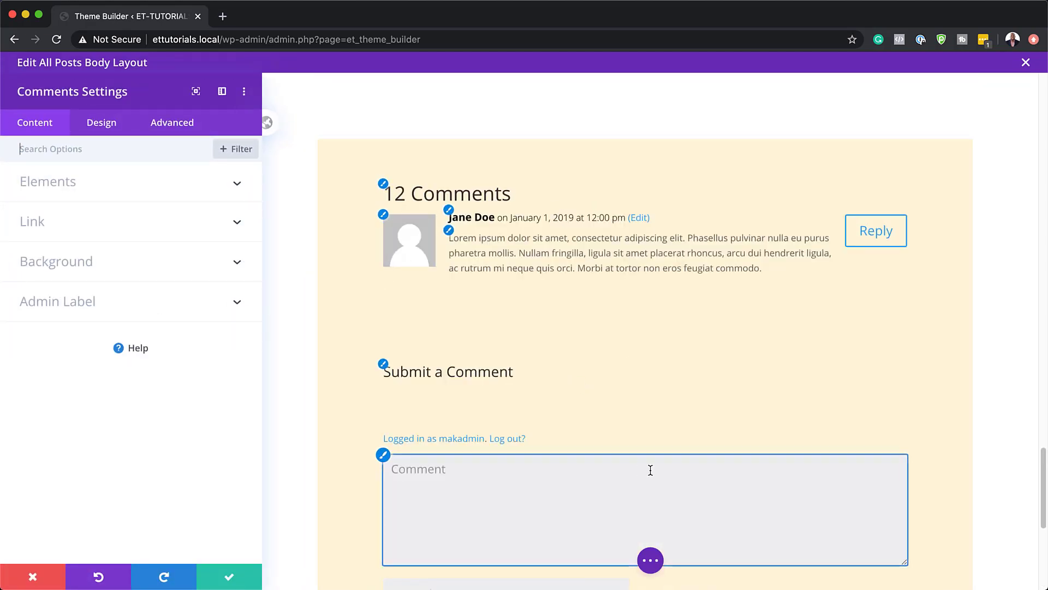
# Step: Make the comment form field backgrounds transparent and their text black
pyautogui.scroll(-3, 651, 470)
pyautogui.scroll(-2, 651, 470)
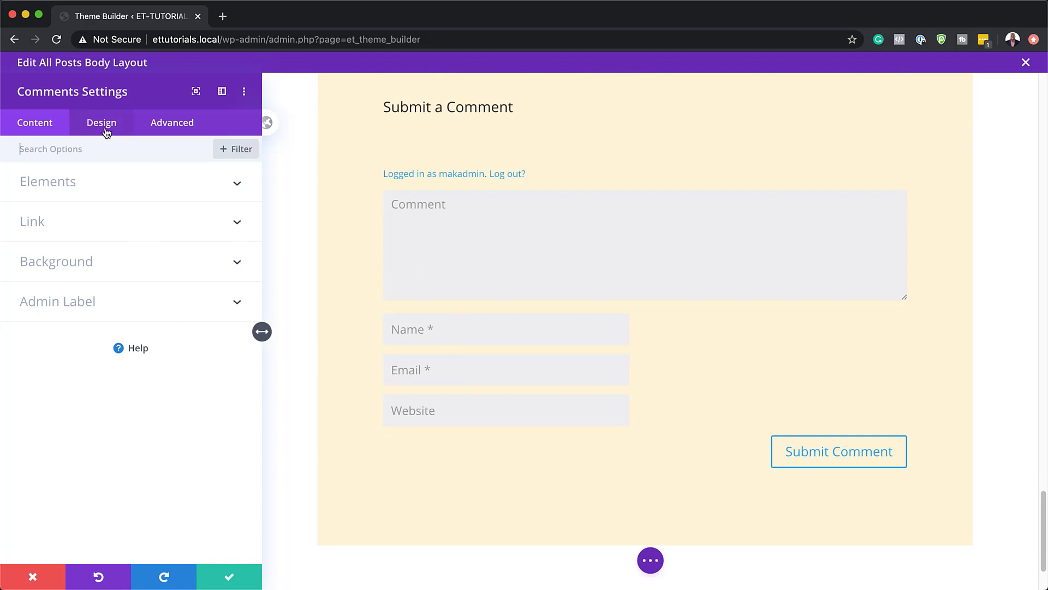
pyautogui.click(104, 124)
pyautogui.click(47, 184)
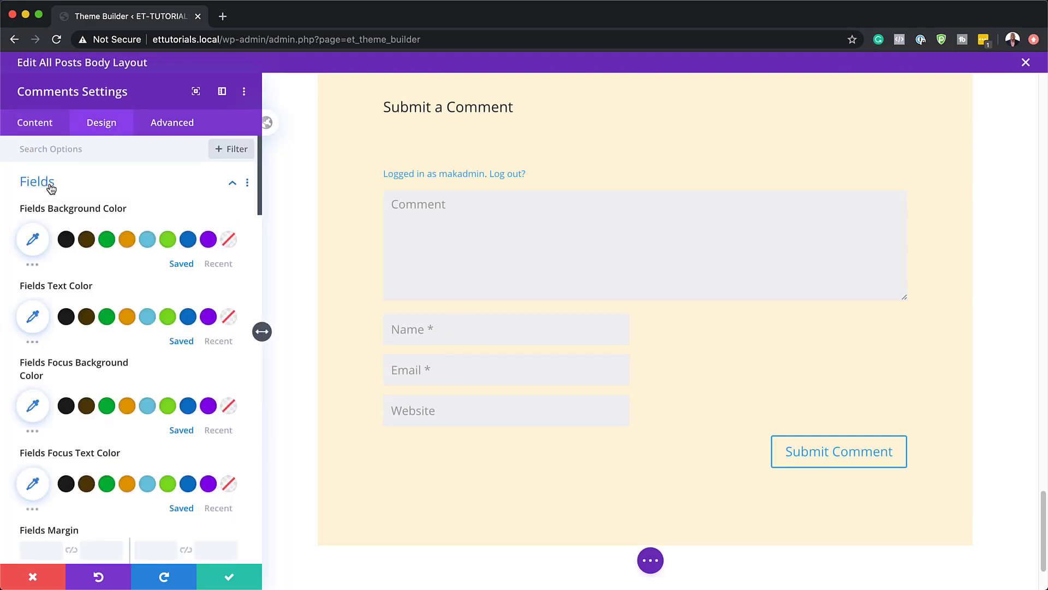
pyautogui.click(229, 240)
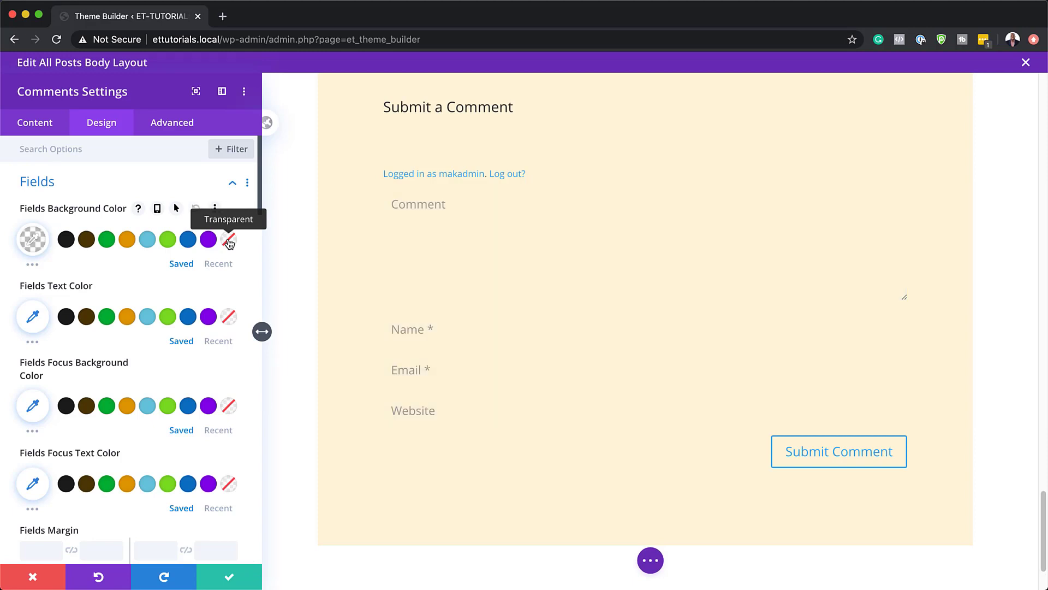
pyautogui.click(66, 318)
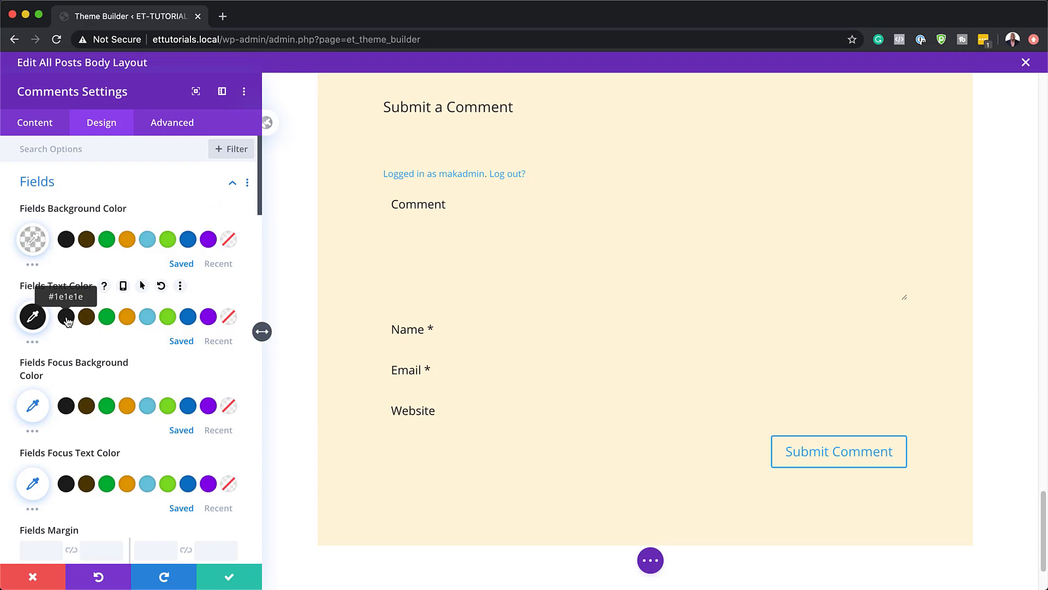
# Step: Set the form fields in Special Elite at 1.2rem text size
pyautogui.scroll(-2, 153, 475)
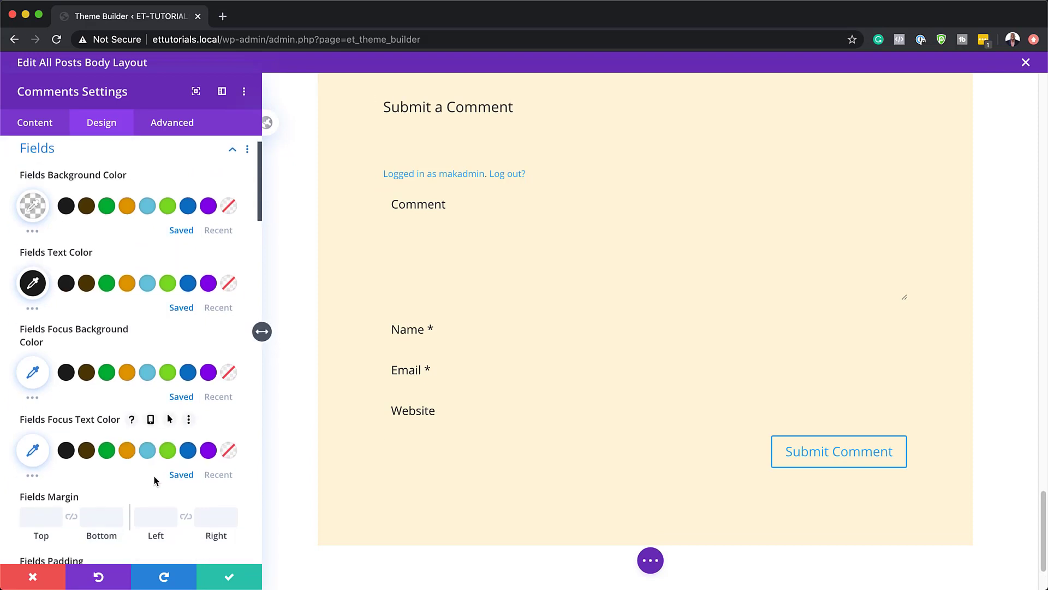
pyautogui.scroll(-8, 154, 474)
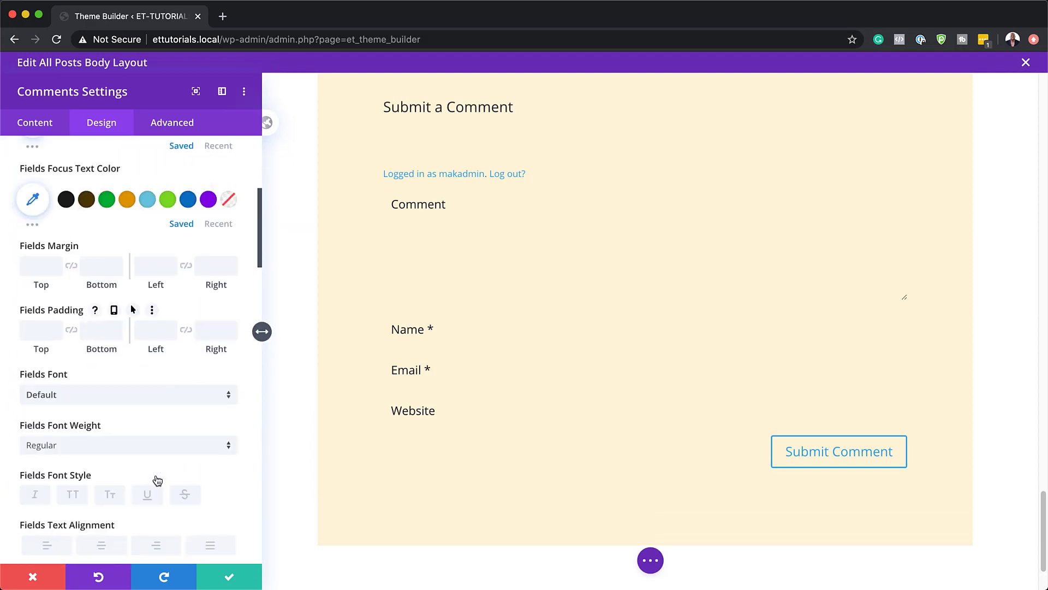
pyautogui.click(96, 395)
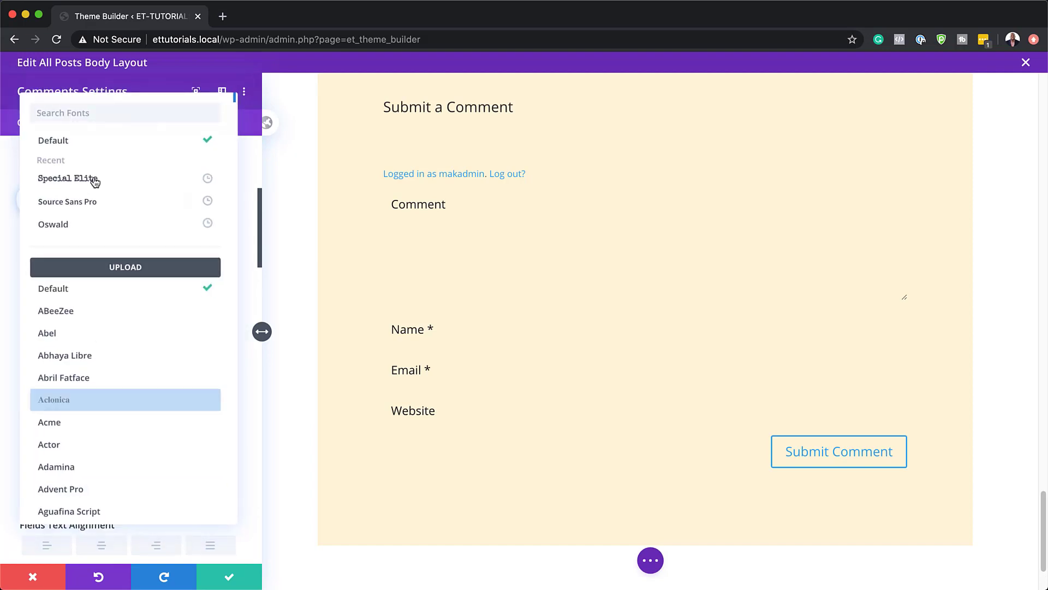
pyautogui.click(95, 180)
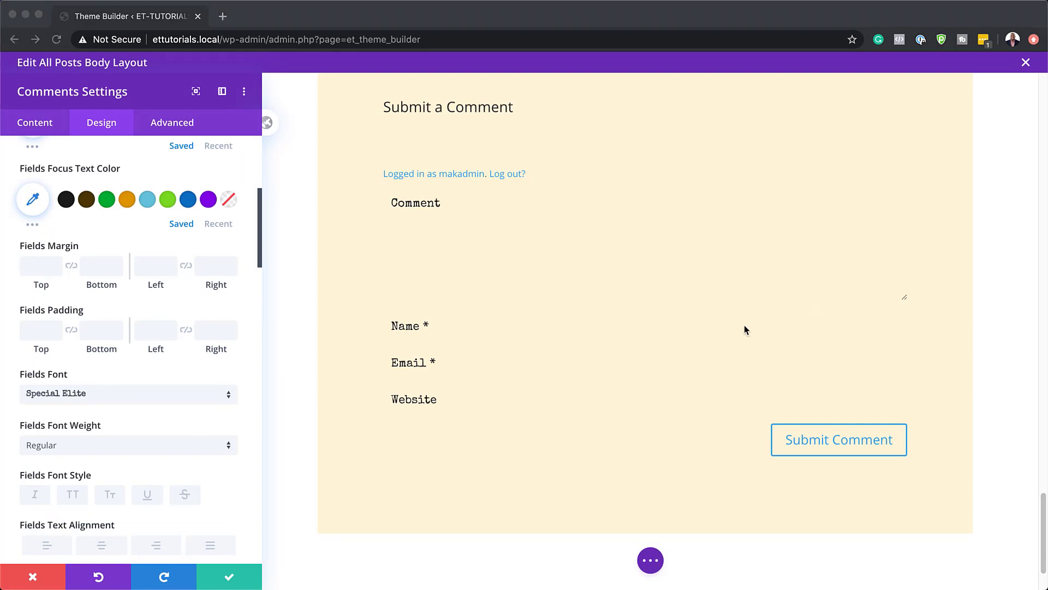
pyautogui.scroll(-3, 200, 434)
pyautogui.click(205, 502)
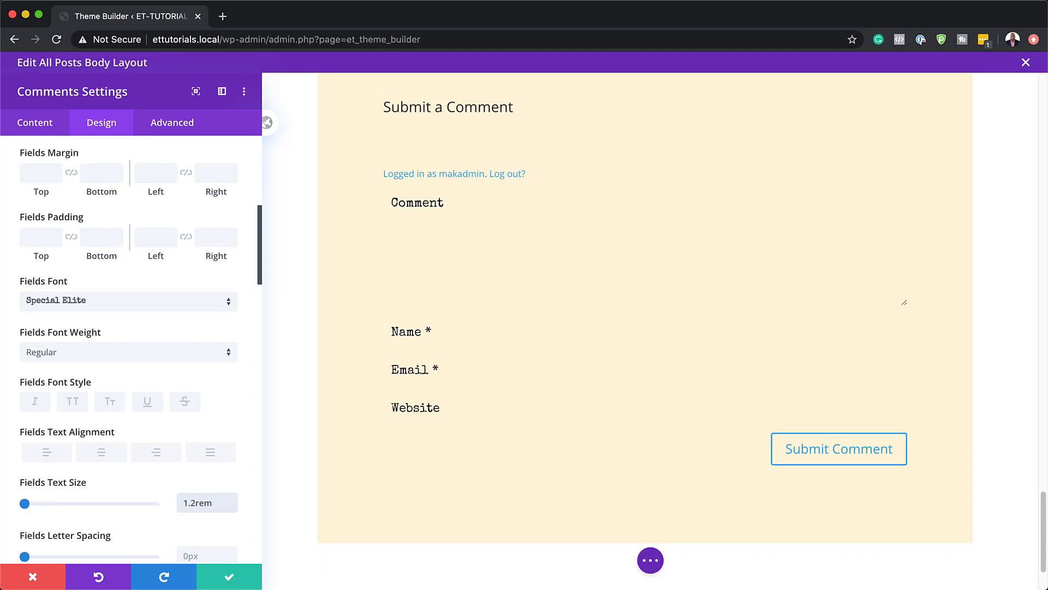
# Step: Give the comment fields a bottom-only border and adjust its width
pyautogui.scroll(-10, 192, 443)
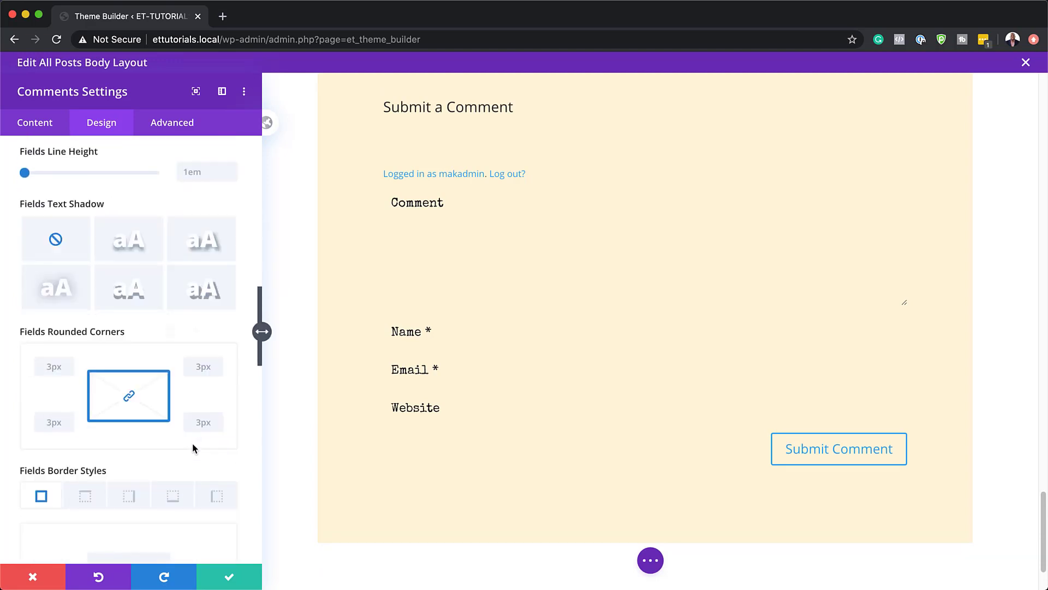
pyautogui.scroll(-3, 193, 444)
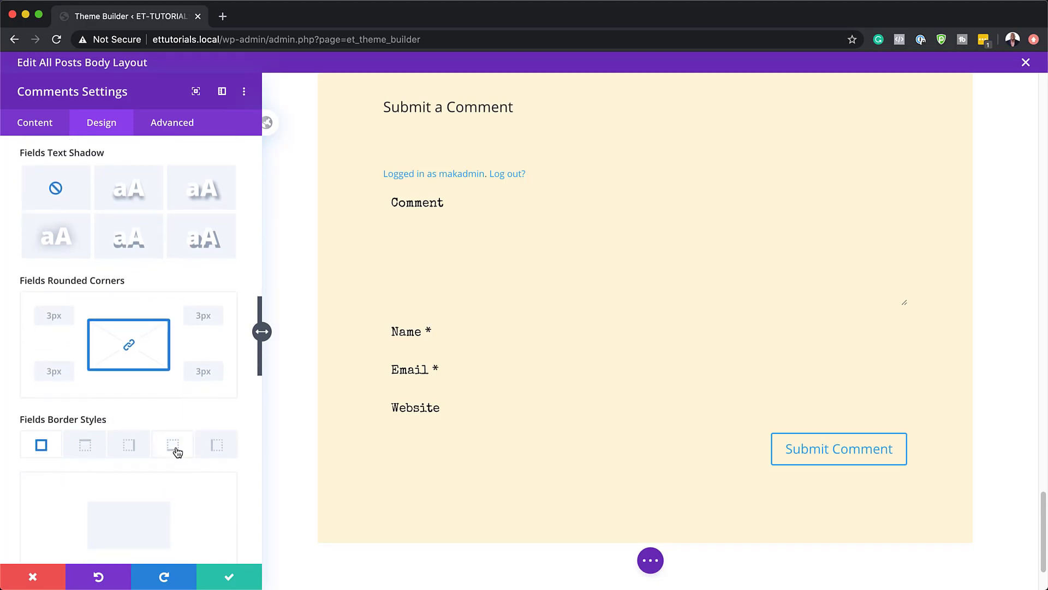
pyautogui.click(179, 451)
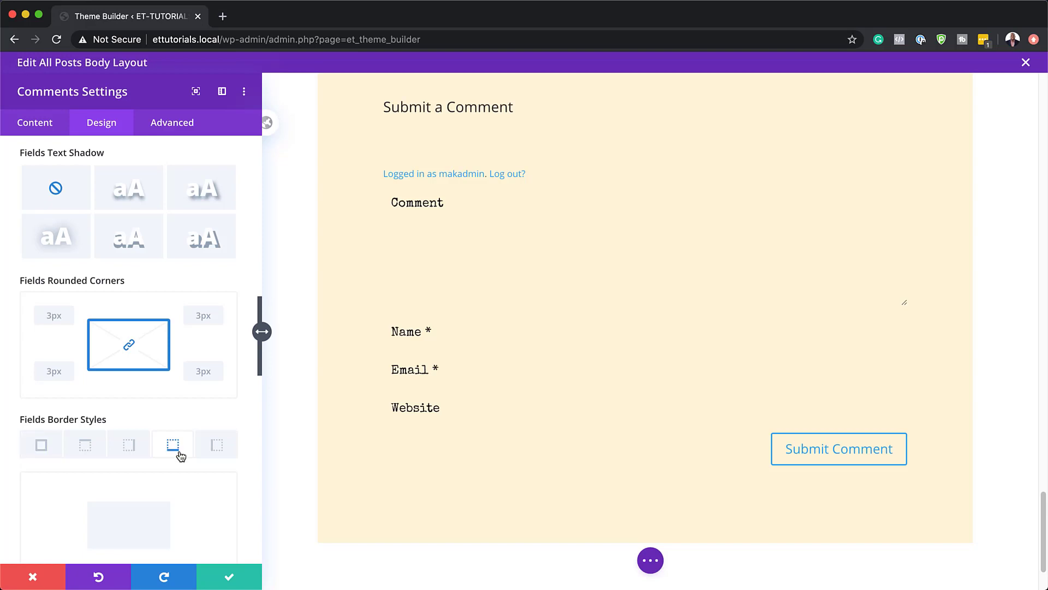
pyautogui.scroll(-1, 191, 498)
pyautogui.scroll(-4, 195, 487)
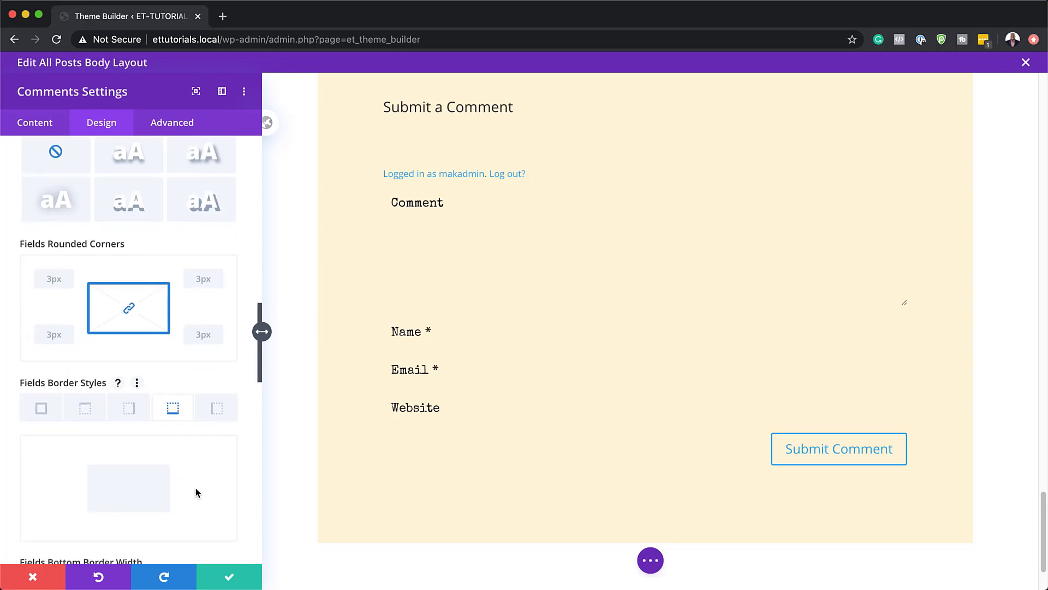
pyautogui.click(28, 498)
pyautogui.moveTo(27, 498); pyautogui.dragTo(25, 499)
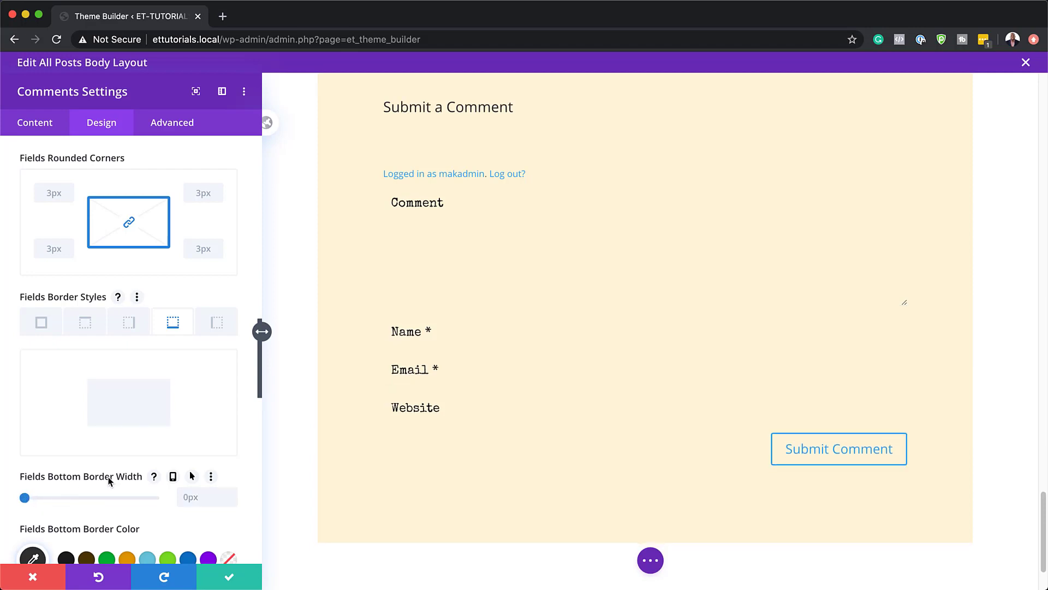
# Step: Colour the fields' bottom border black and settle its width at 1px
pyautogui.scroll(-3, 109, 480)
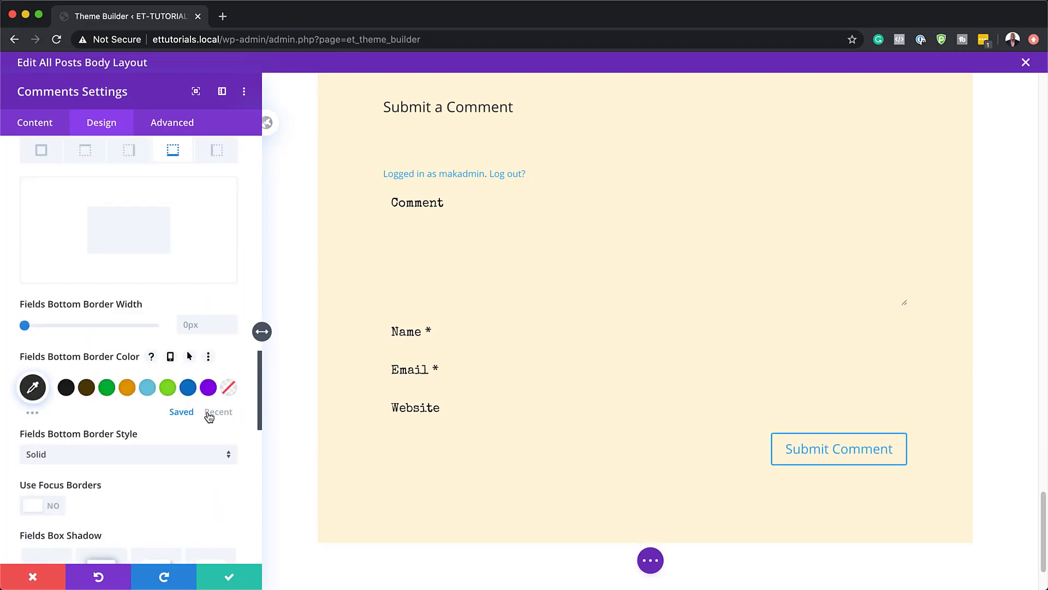
pyautogui.click(212, 413)
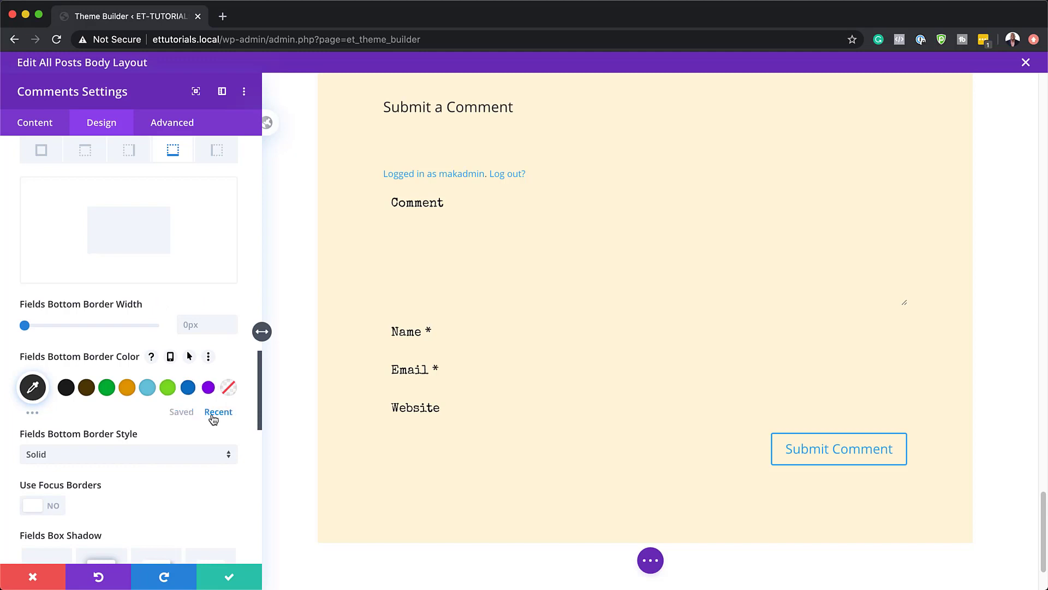
pyautogui.click(69, 393)
pyautogui.click(128, 392)
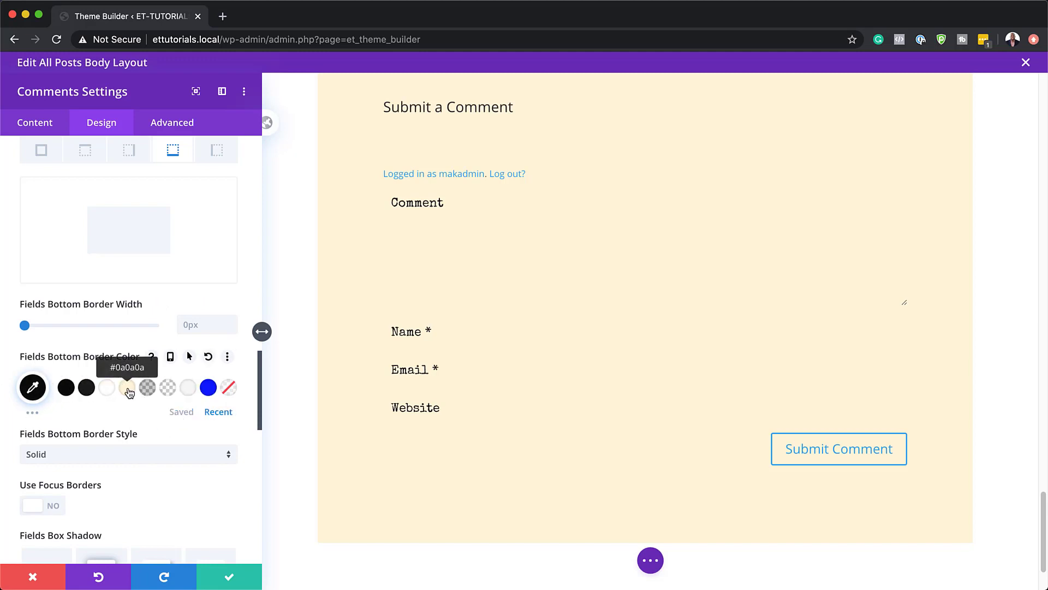
pyautogui.moveTo(24, 326); pyautogui.dragTo(27, 325)
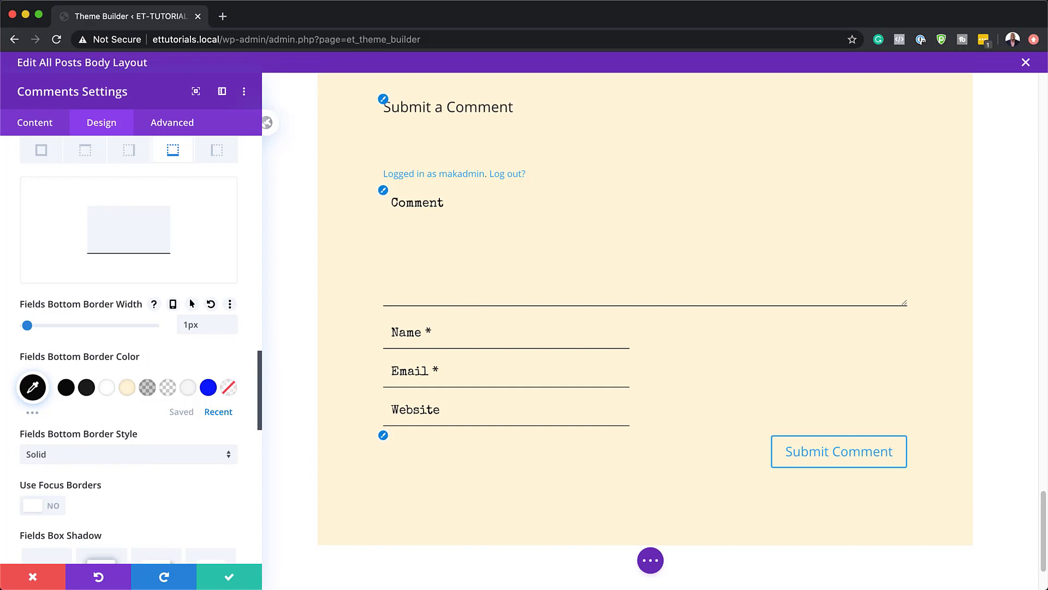
pyautogui.scroll(2, 455, 312)
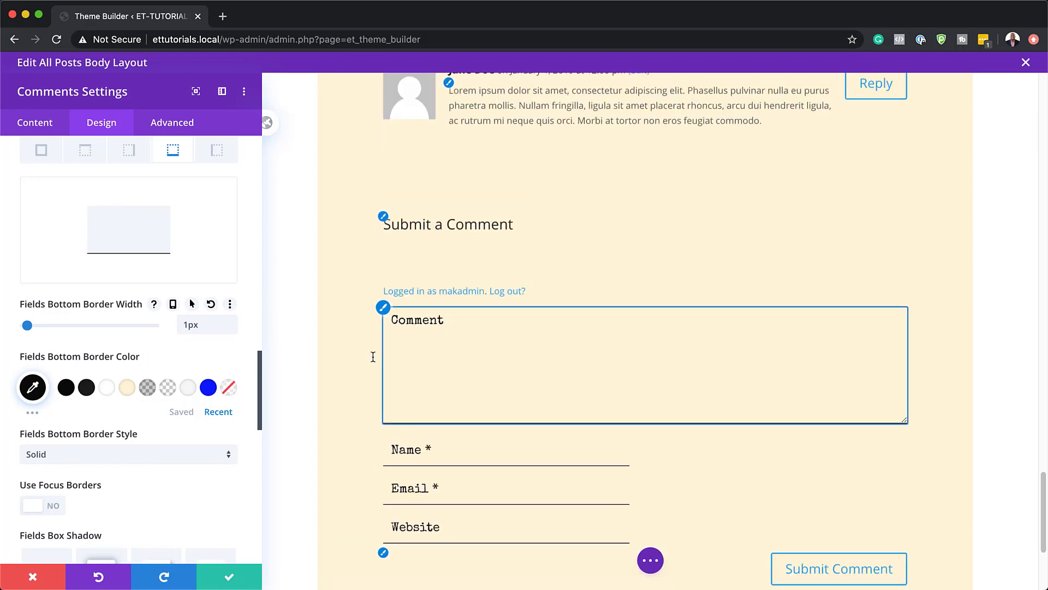
pyautogui.scroll(1, 510, 342)
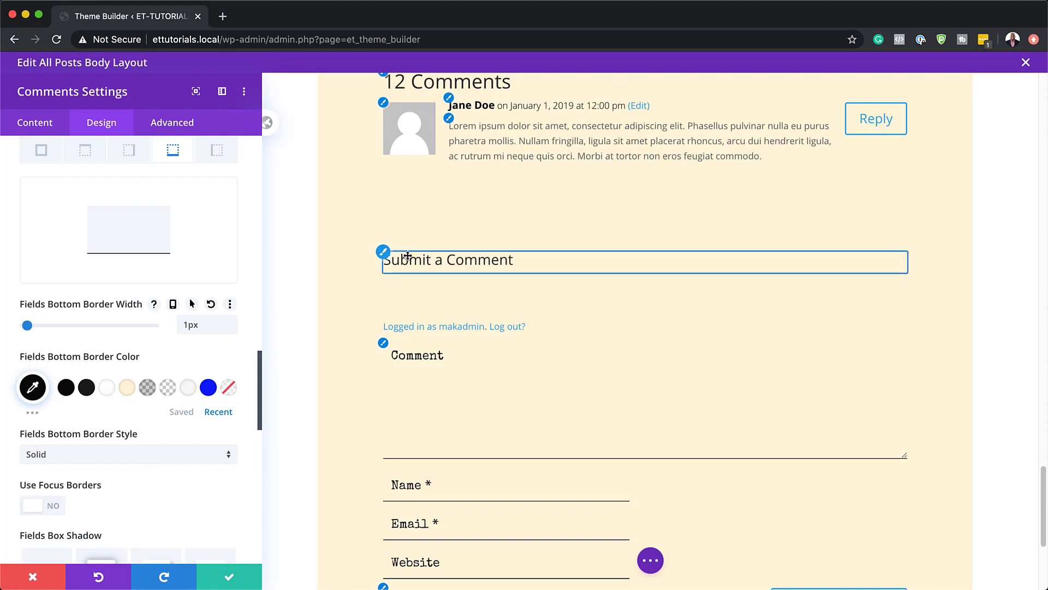
pyautogui.scroll(2, 416, 269)
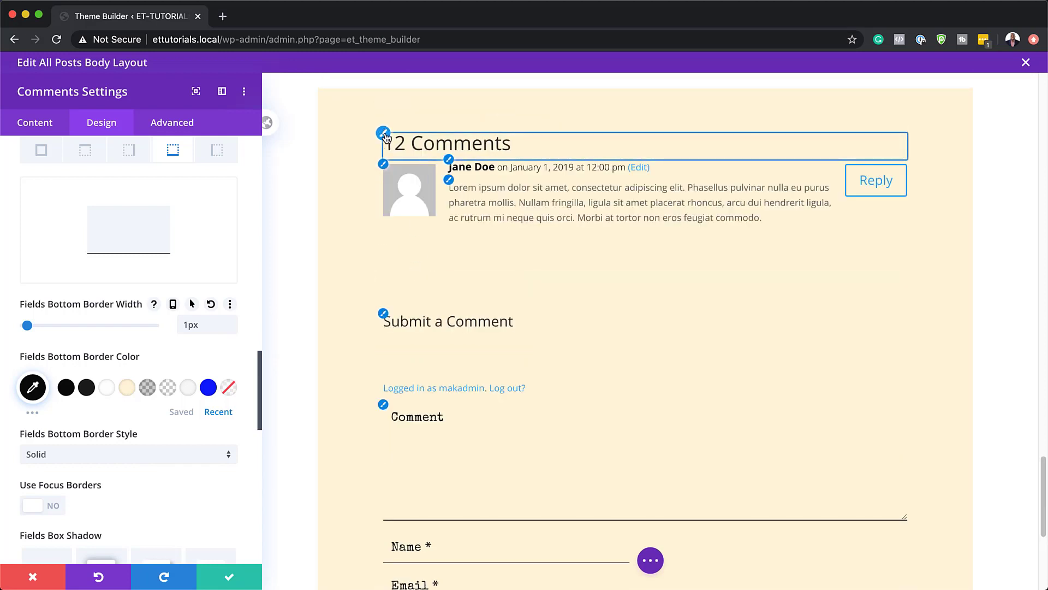
# Step: Set the 12 Comments heading and comment meta line in Special Elite
pyautogui.click(384, 134)
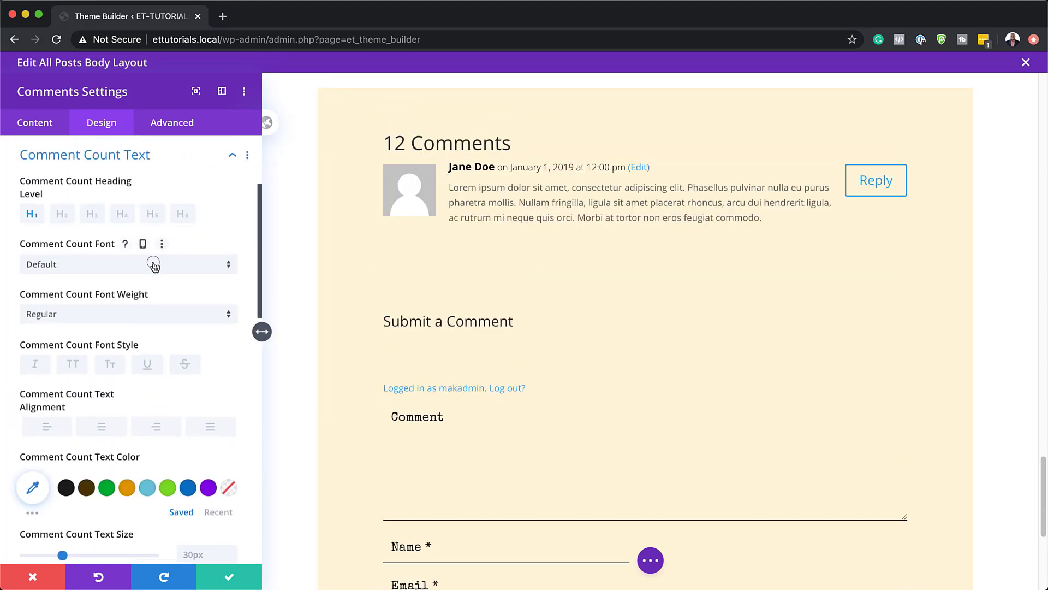
pyautogui.click(151, 262)
pyautogui.click(131, 178)
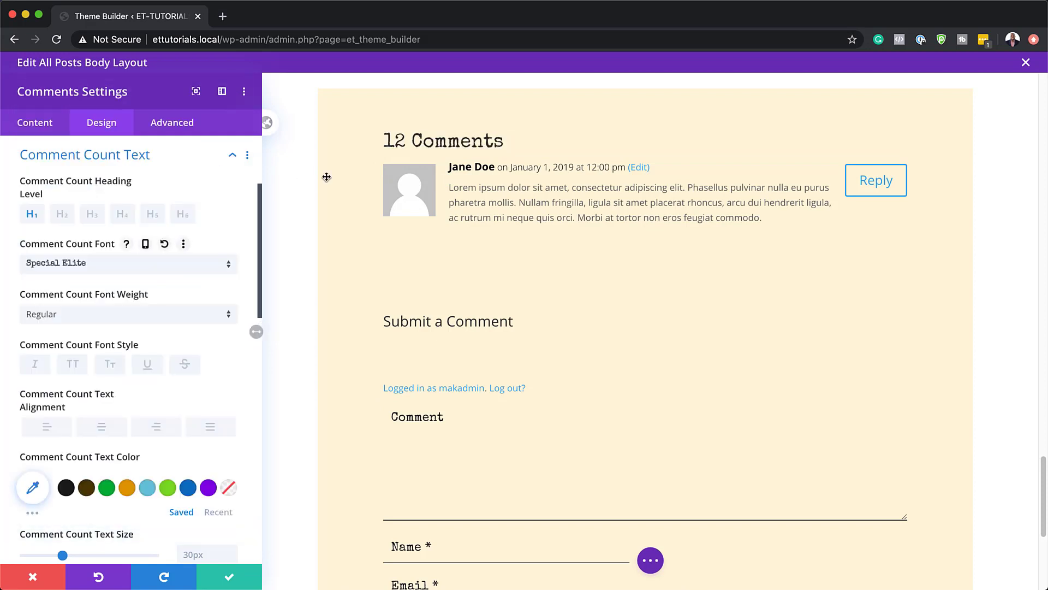
pyautogui.click(451, 167)
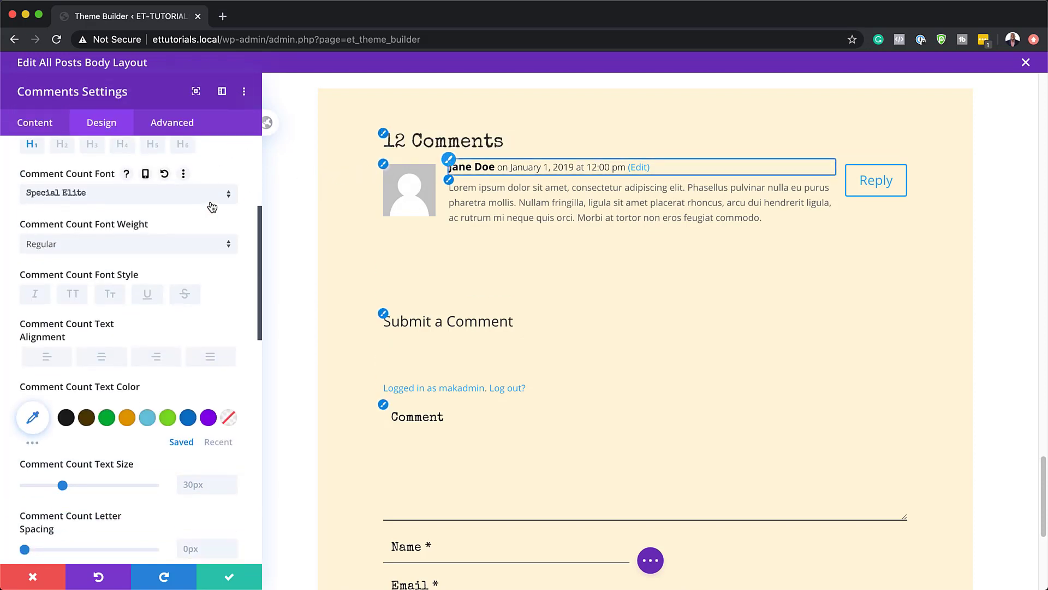
pyautogui.click(128, 210)
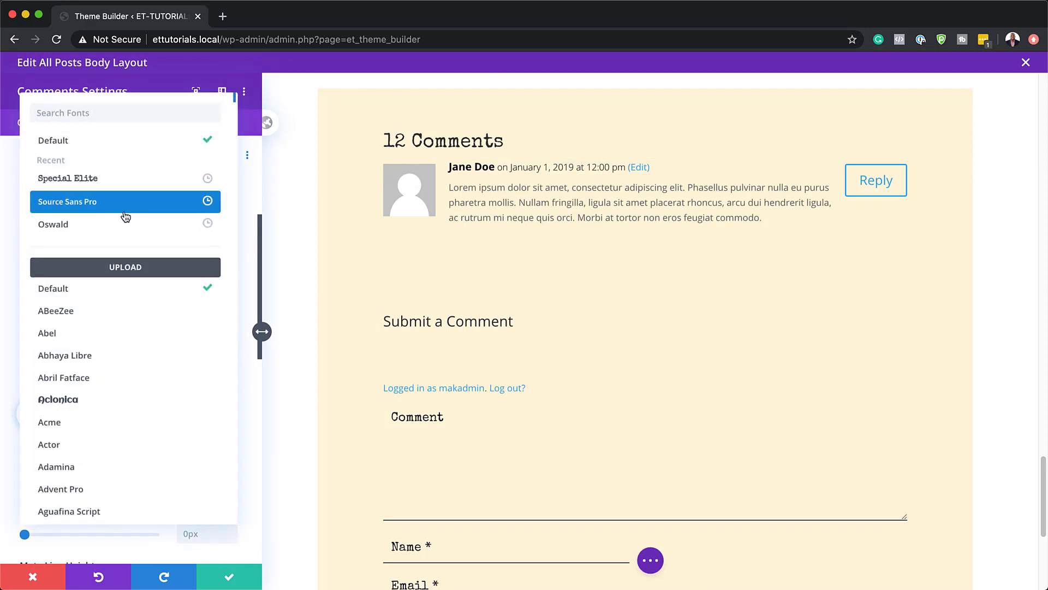
pyautogui.click(131, 180)
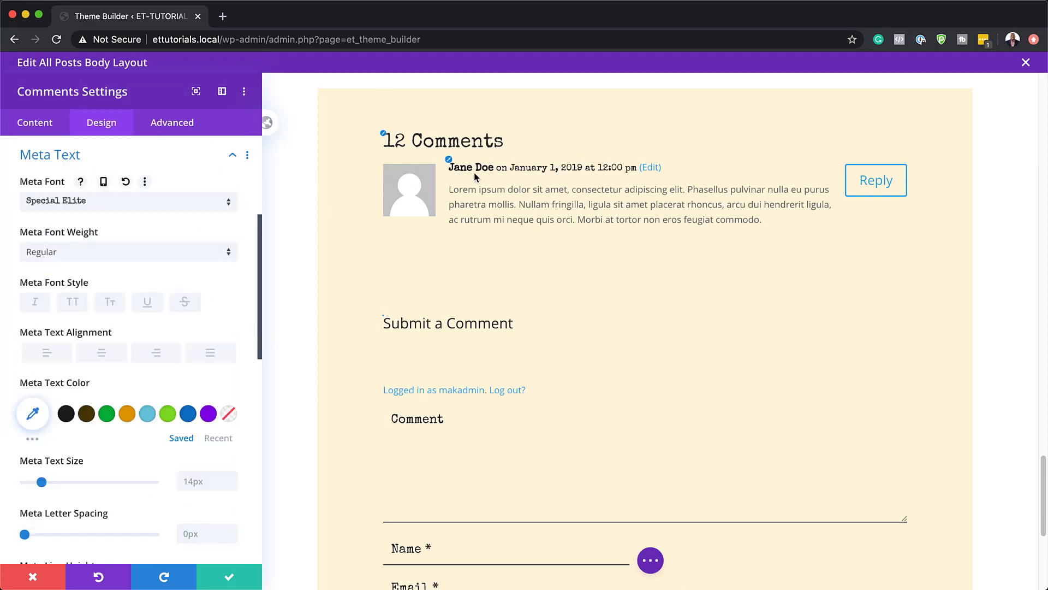
# Step: Set the comment body and Submit a Comment title in Special Elite
pyautogui.click(451, 186)
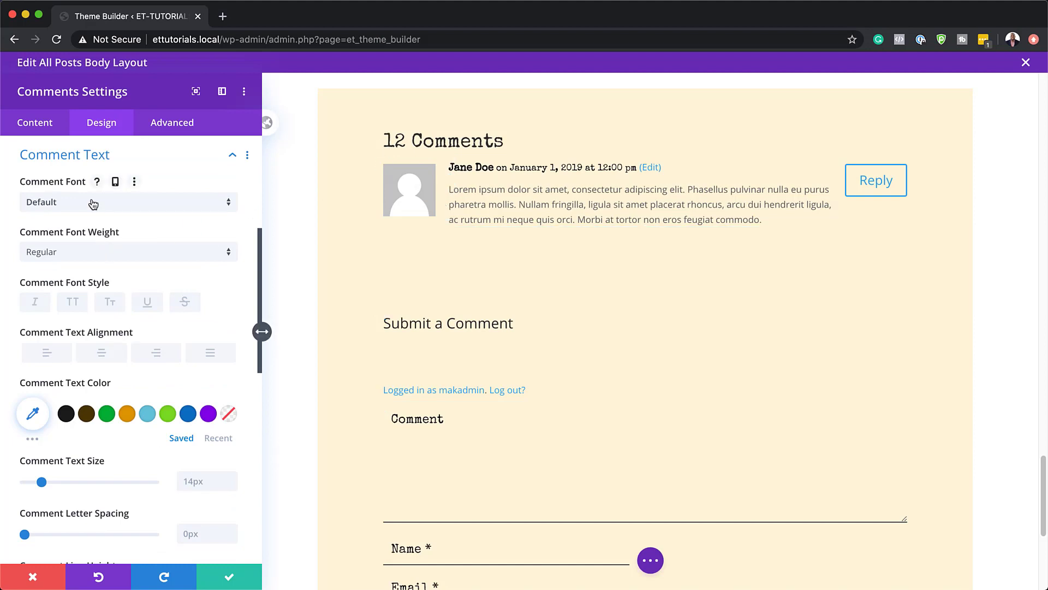
pyautogui.click(94, 202)
pyautogui.click(97, 178)
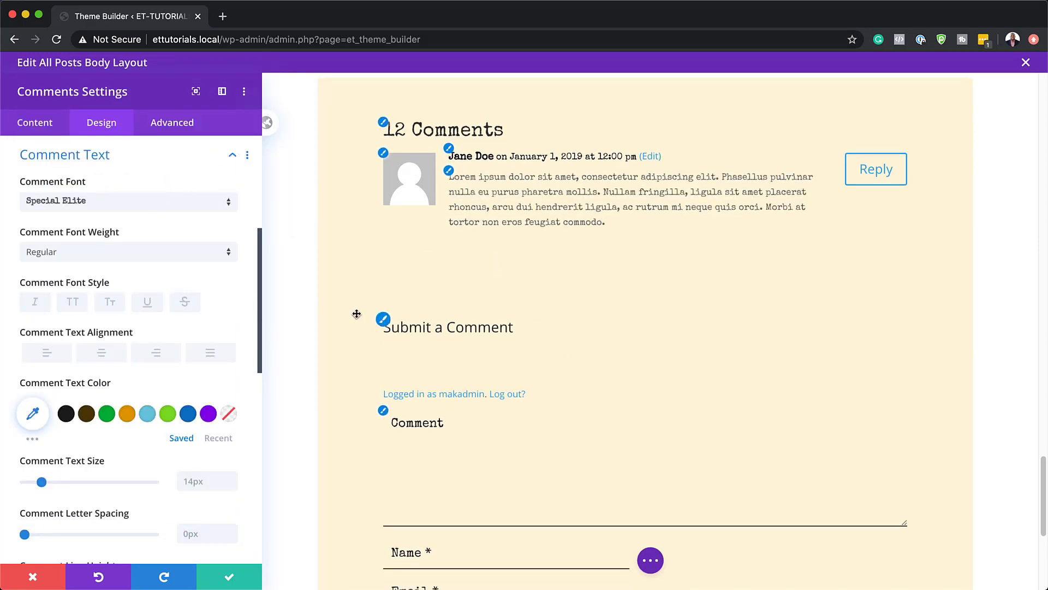
pyautogui.click(384, 323)
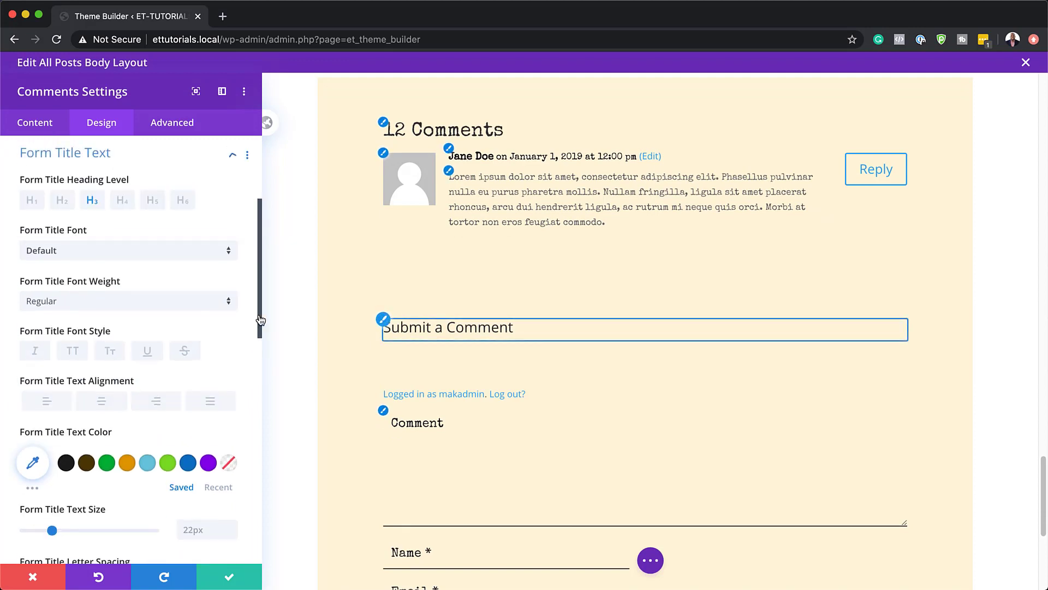
pyautogui.click(116, 254)
pyautogui.click(126, 178)
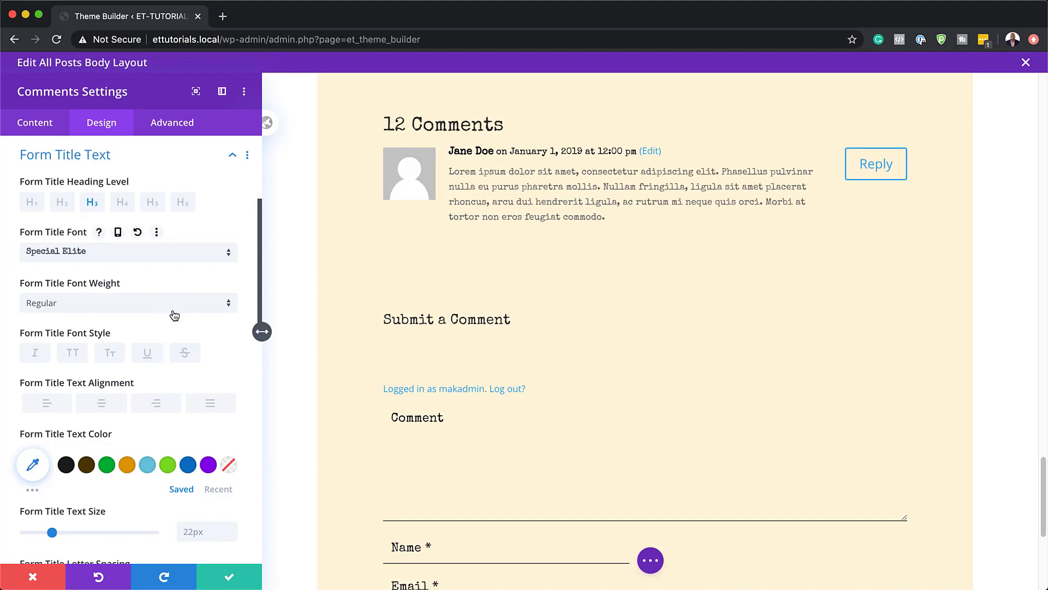
pyautogui.scroll(-5, 174, 315)
pyautogui.scroll(9, 174, 314)
pyautogui.scroll(-1, 174, 314)
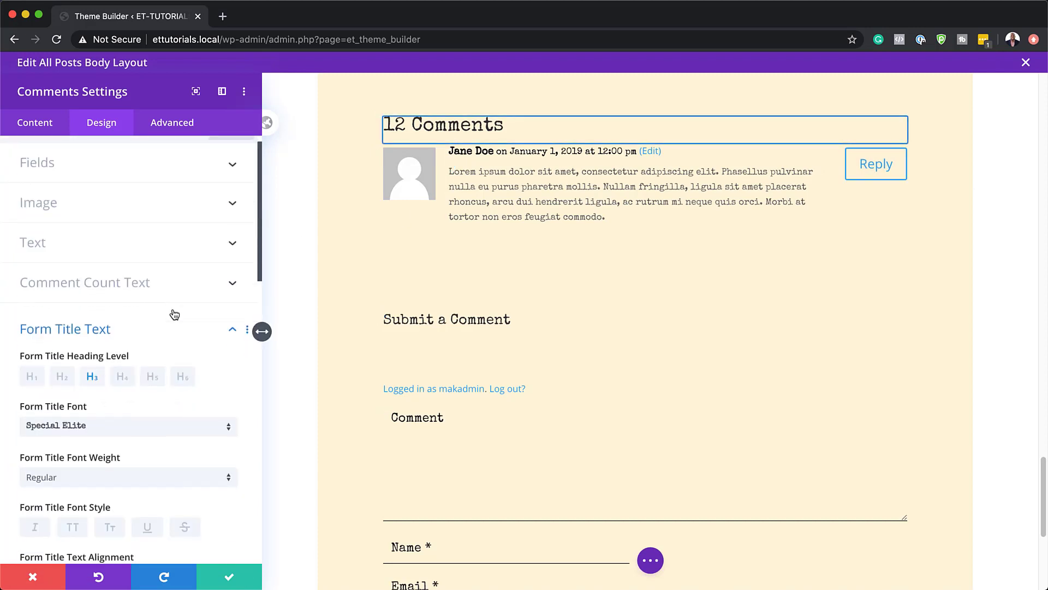
pyautogui.scroll(-10, 175, 314)
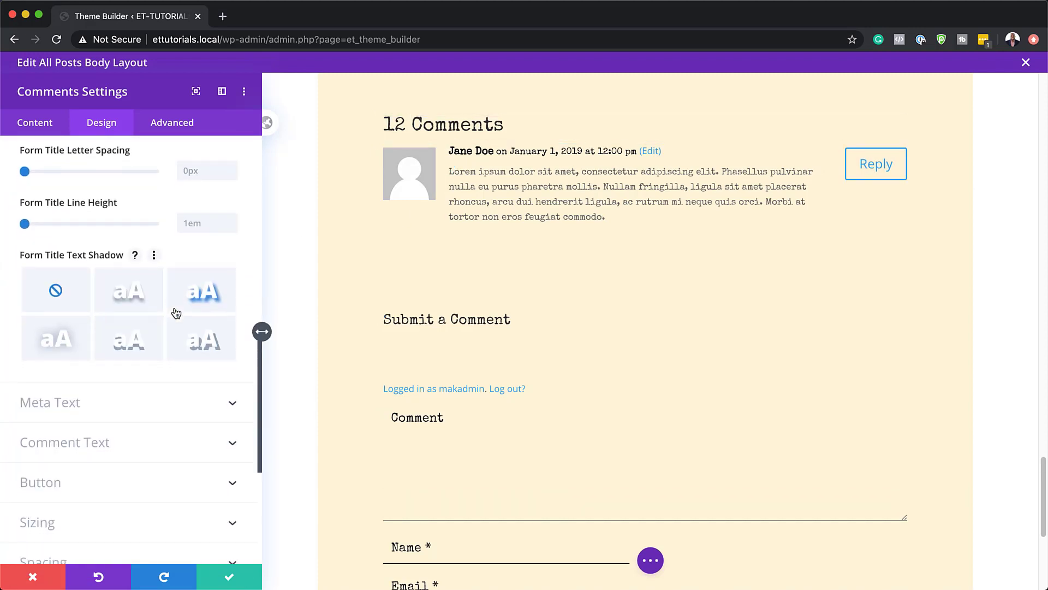
# Step: Enable custom button styles with white Reply text on a #1e1e1e background
pyautogui.click(109, 458)
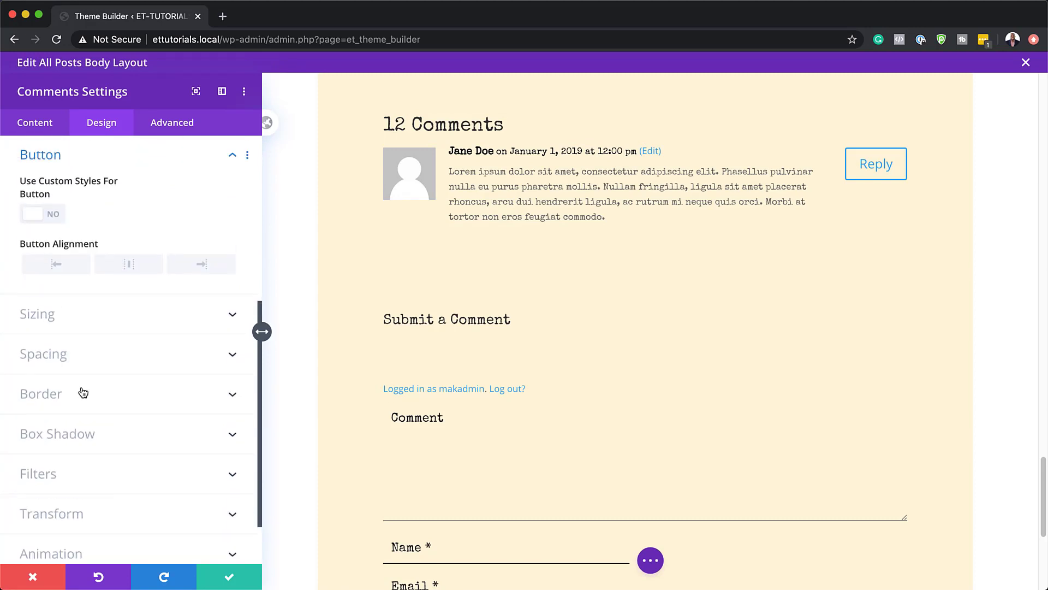
pyautogui.click(55, 219)
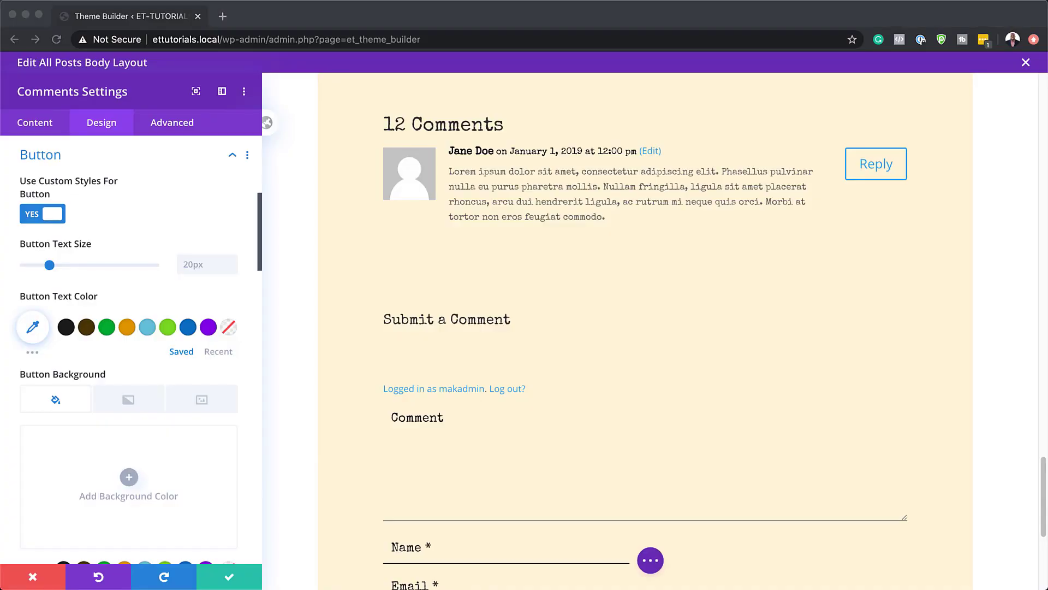
pyautogui.click(195, 268)
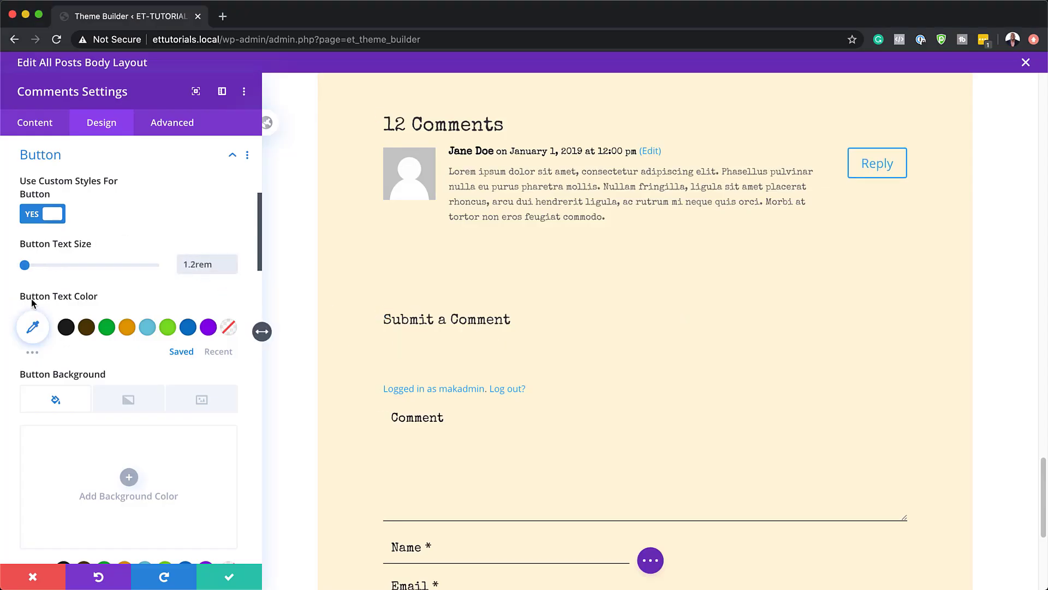
pyautogui.click(218, 352)
pyautogui.click(107, 329)
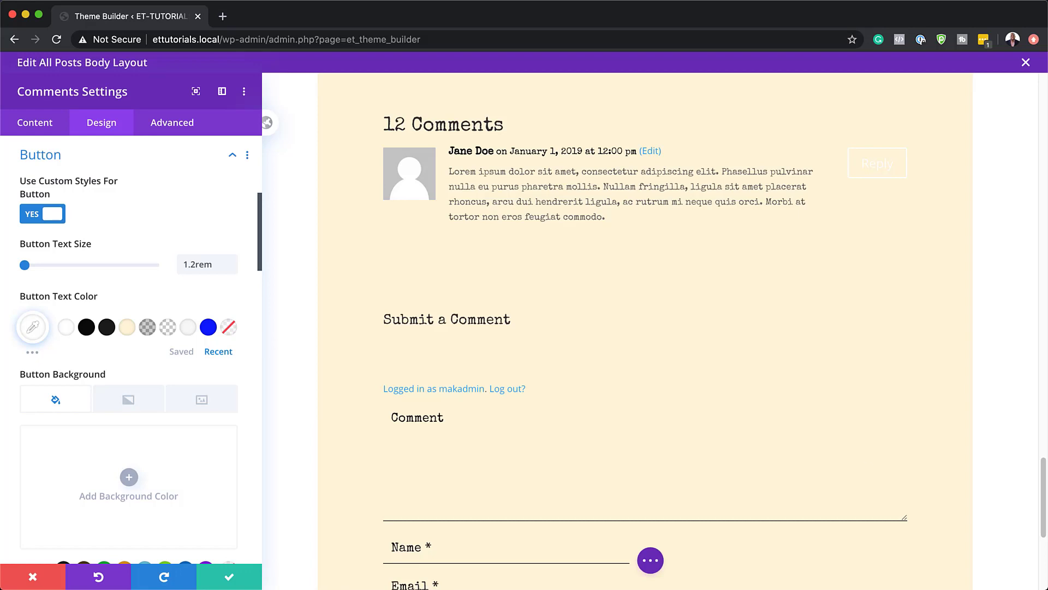
pyautogui.scroll(-3, 163, 464)
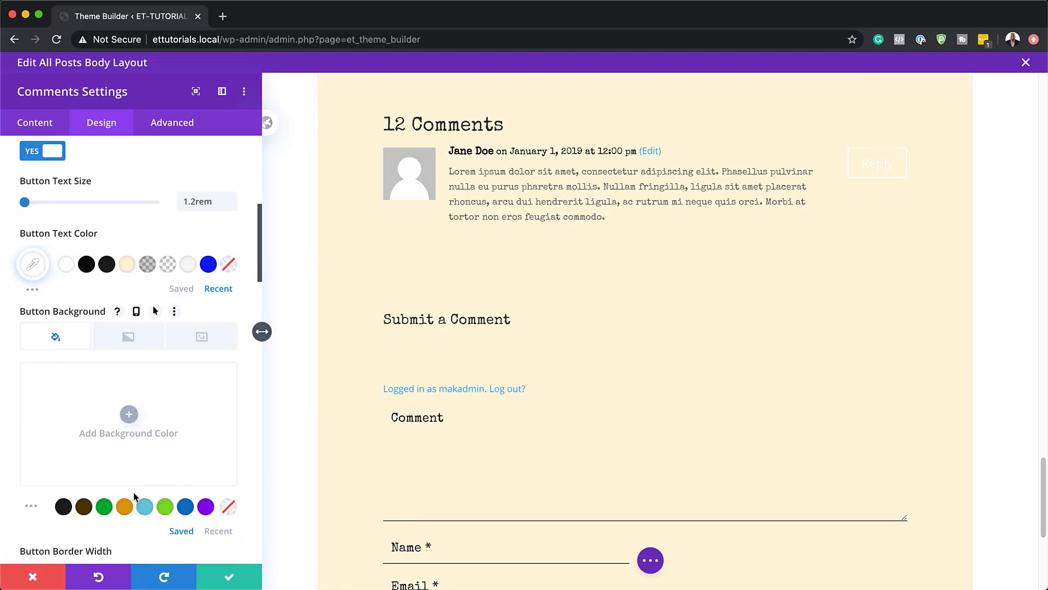
pyautogui.scroll(-3, 158, 475)
pyautogui.click(218, 452)
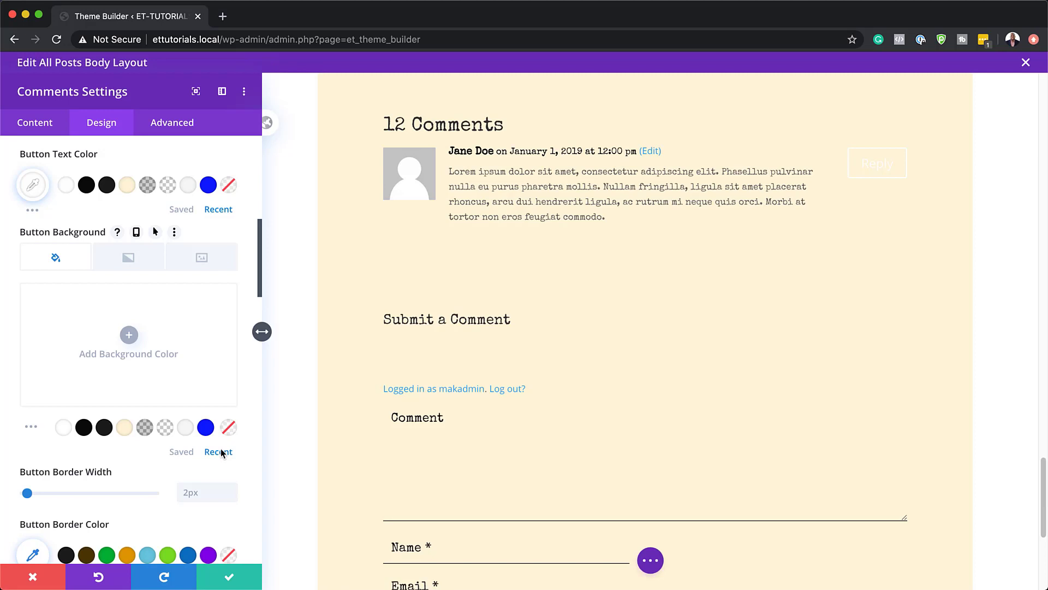
pyautogui.click(104, 427)
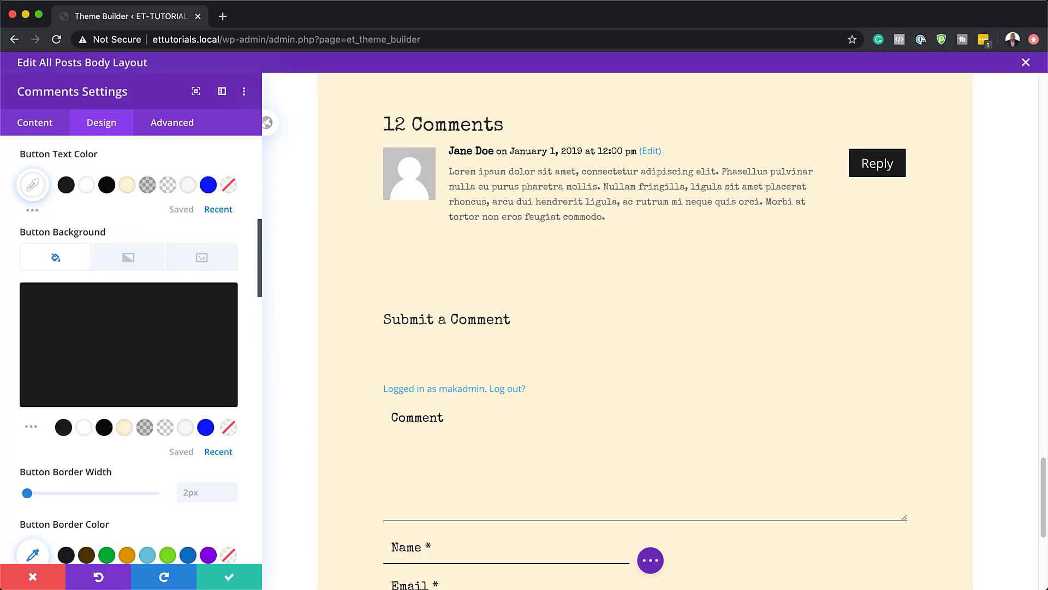
# Step: Set the button border width and radius to 0px and its font to Special Elite
pyautogui.scroll(-2, 246, 453)
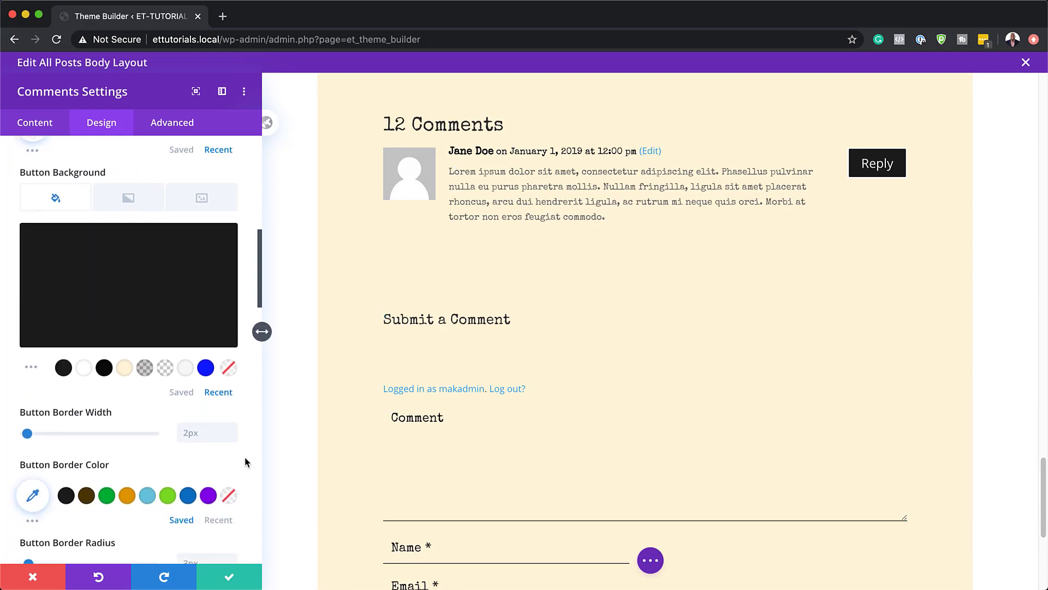
pyautogui.moveTo(25, 434); pyautogui.dragTo(9, 435)
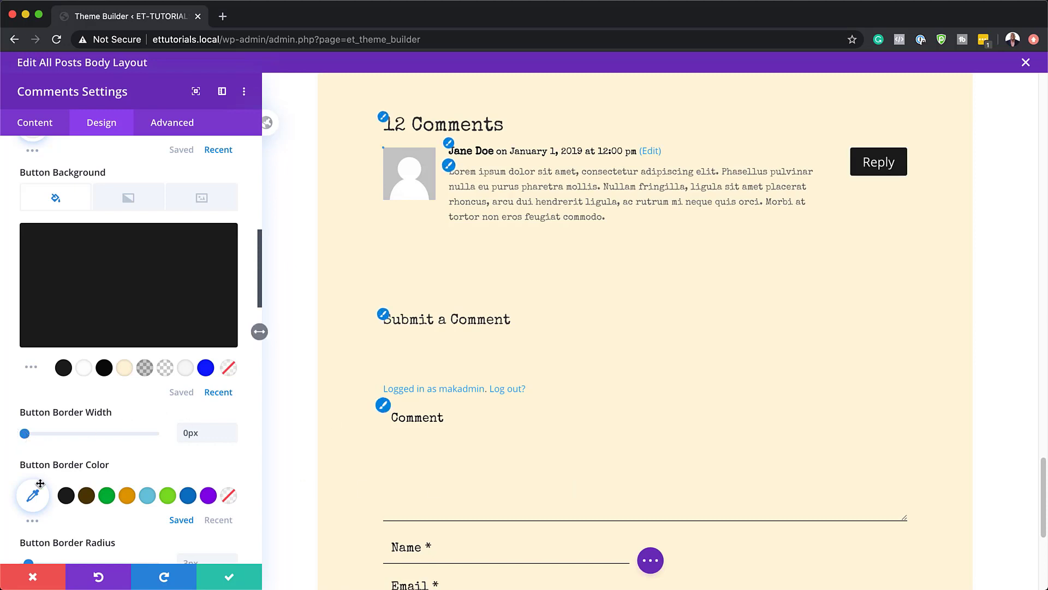
pyautogui.scroll(-1, 147, 475)
pyautogui.scroll(-3, 146, 475)
pyautogui.moveTo(32, 451); pyautogui.dragTo(3, 451)
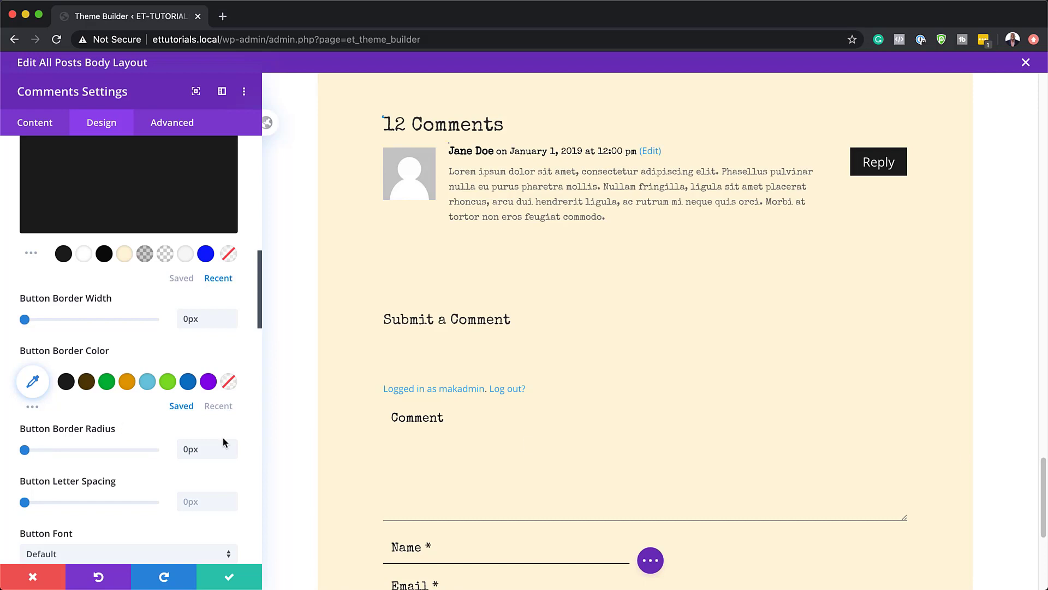
pyautogui.scroll(-3, 161, 443)
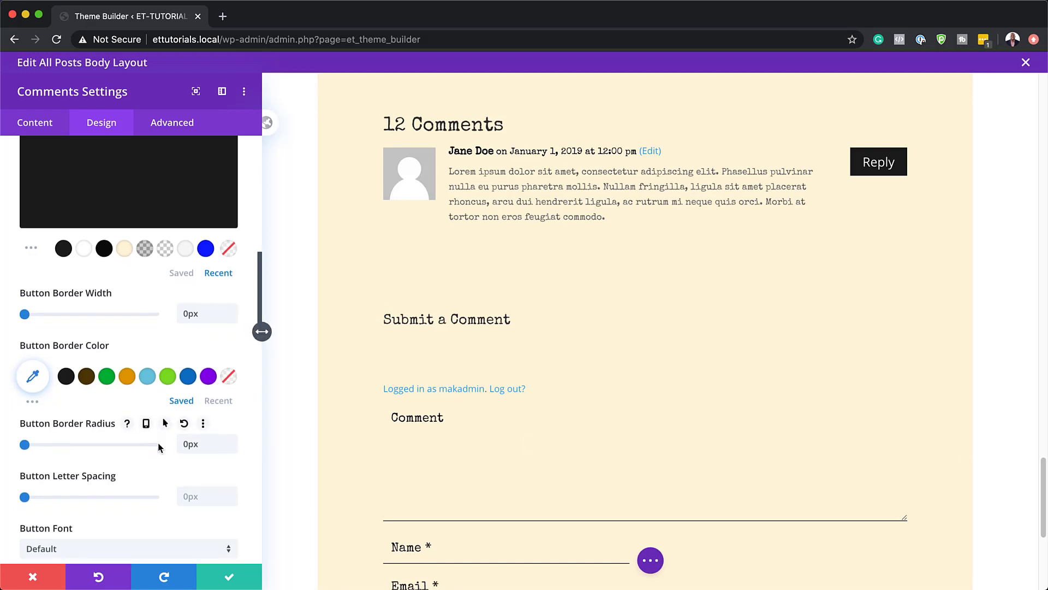
pyautogui.click(129, 432)
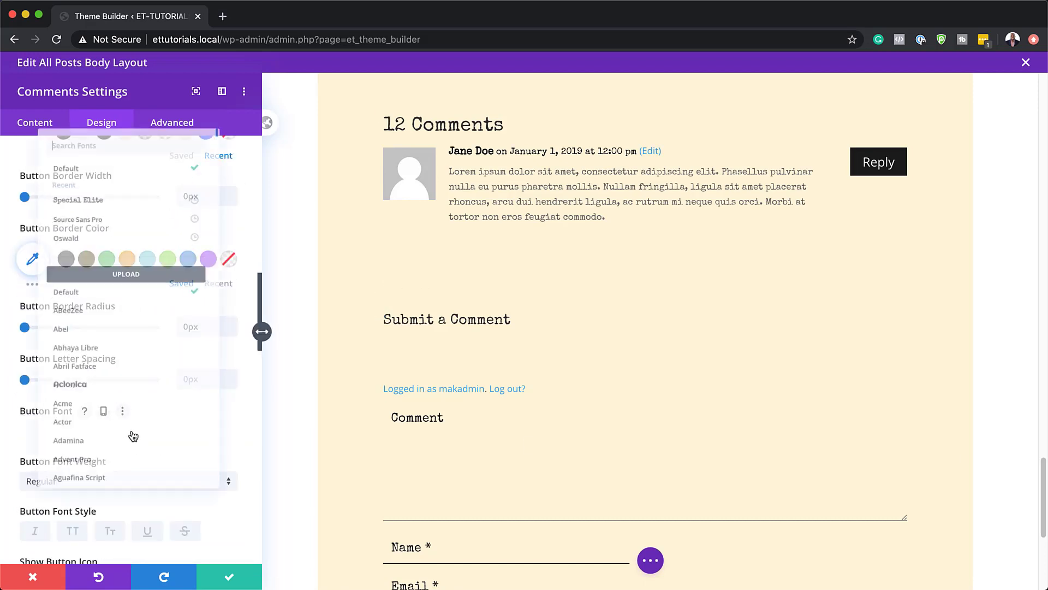
pyautogui.click(136, 181)
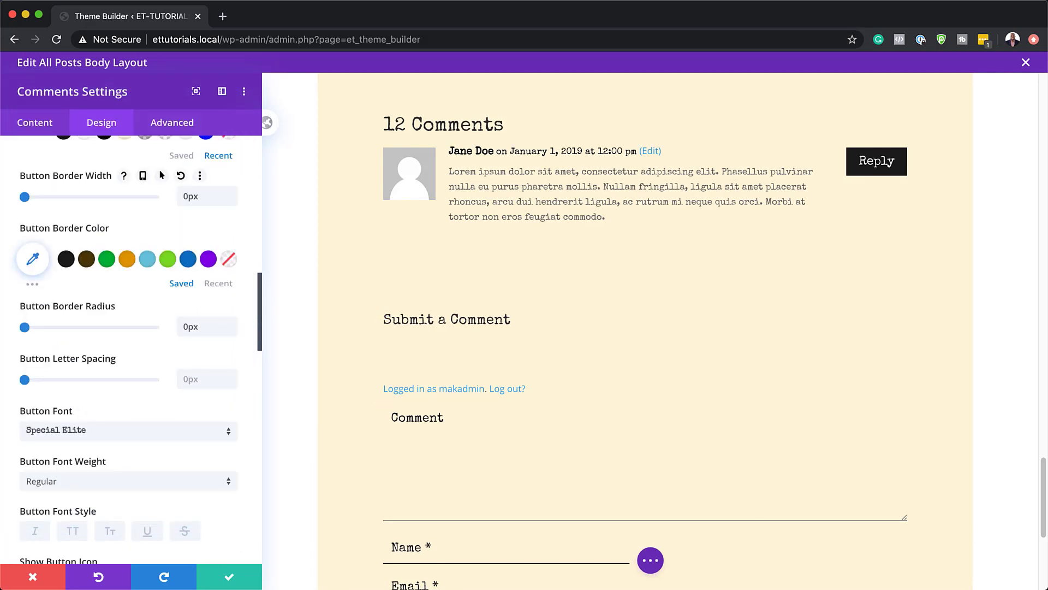
# Step: Enter margin-top: 100px; in the Comment Body Custom CSS field
pyautogui.click(174, 126)
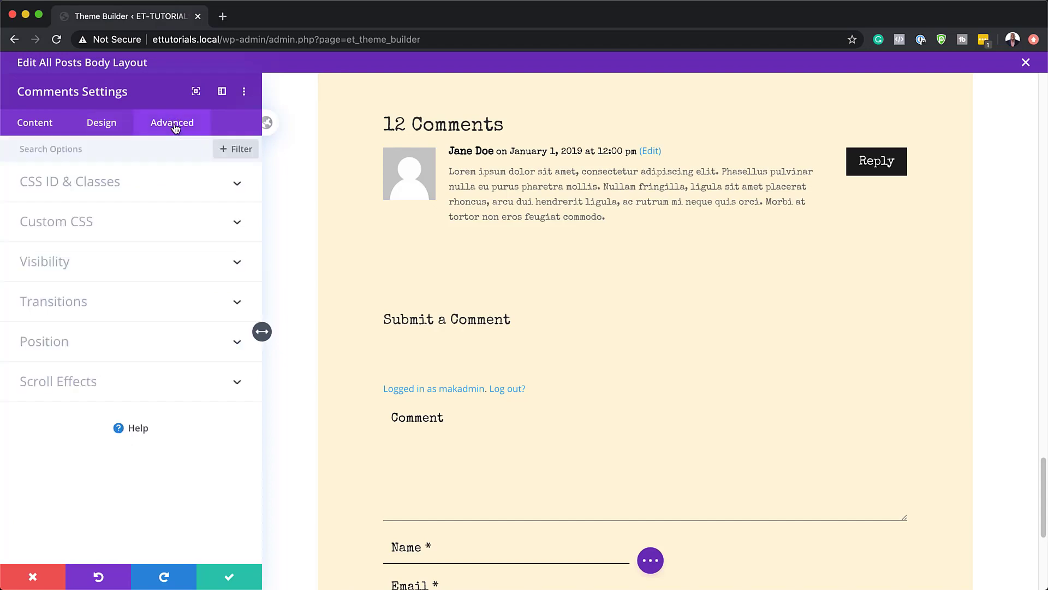
pyautogui.click(77, 222)
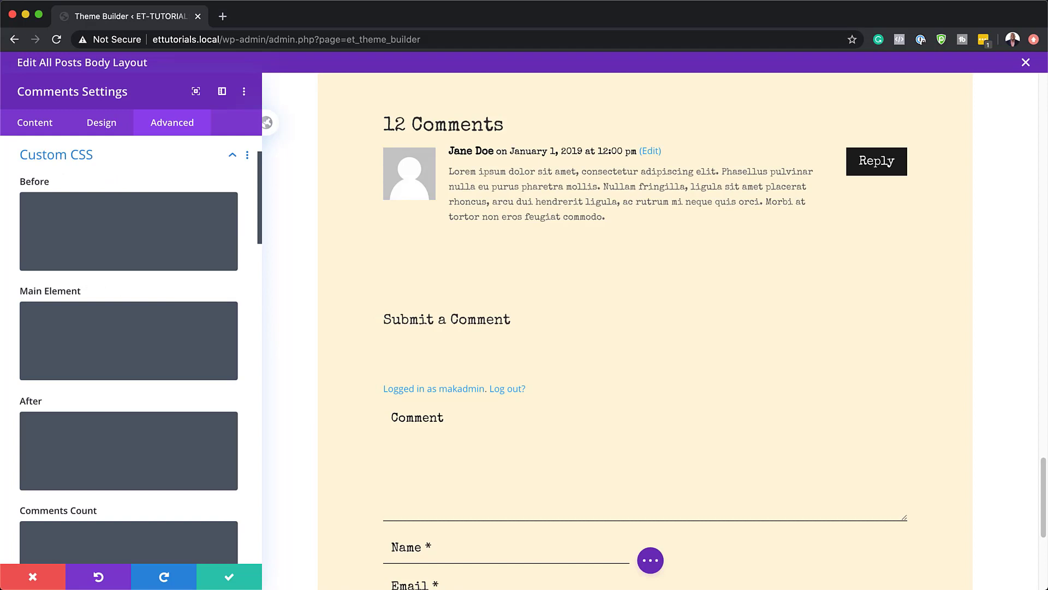
pyautogui.scroll(-5, 123, 375)
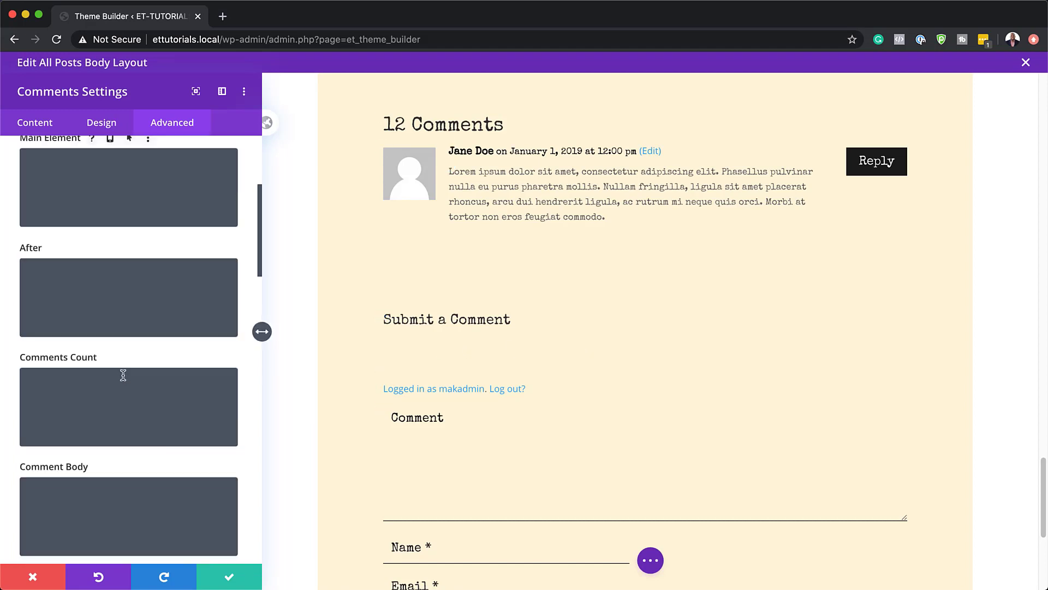
pyautogui.scroll(-2, 160, 370)
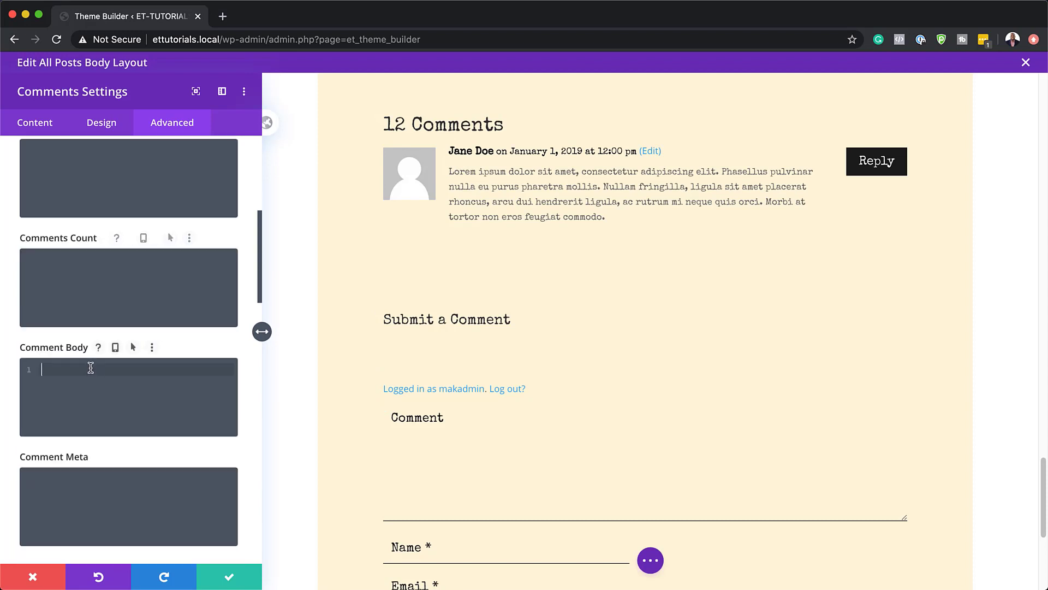
pyautogui.write('margin-top: 100px;')
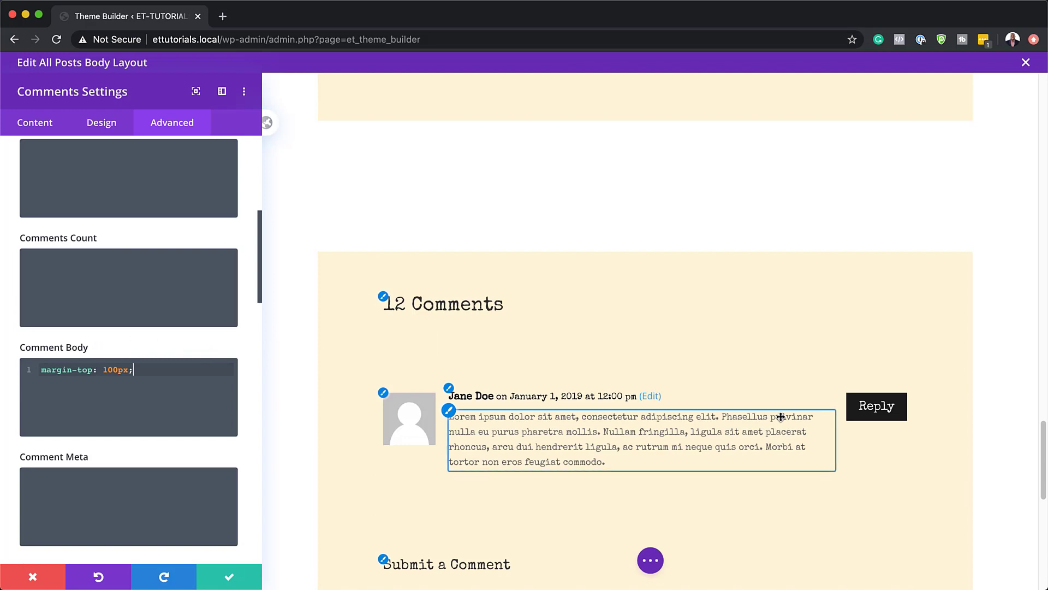
pyautogui.scroll(-7, 781, 416)
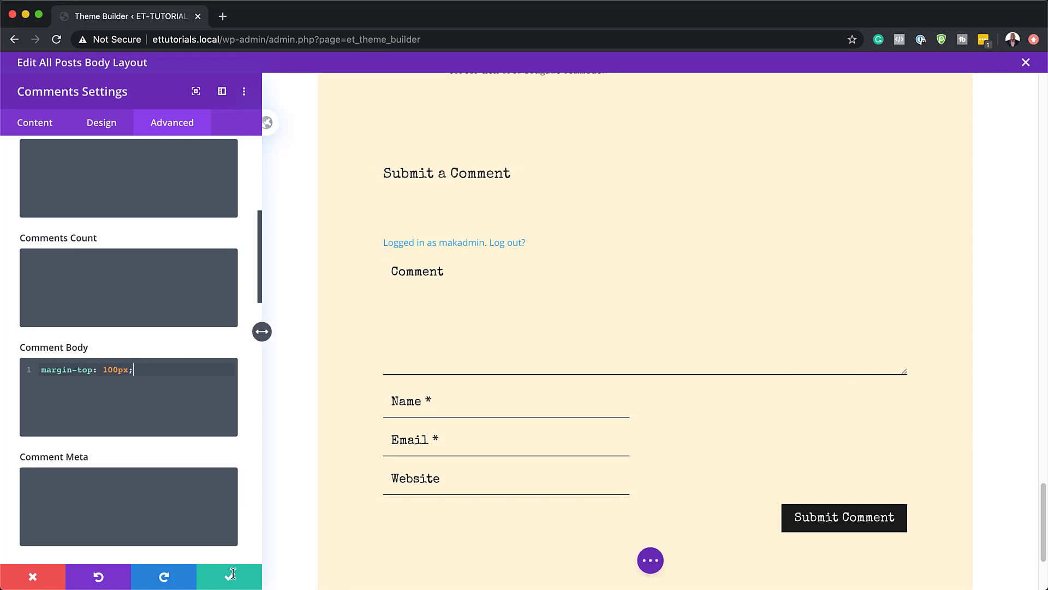
# Step: Save the Comments module, exit the All Posts body layout, and save the theme builder changes
pyautogui.click(231, 576)
pyautogui.scroll(-3, 868, 528)
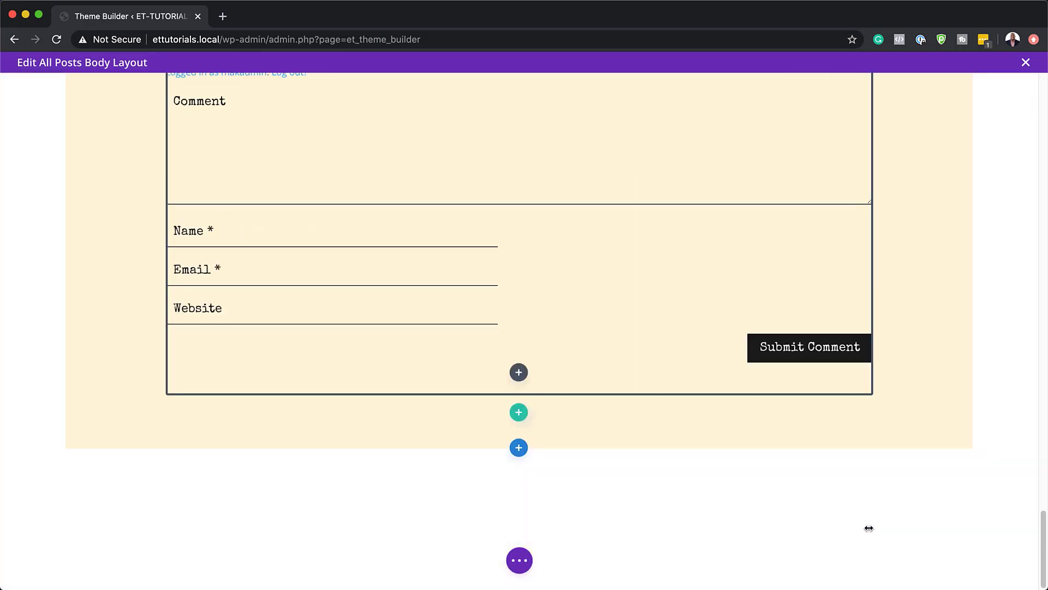
pyautogui.scroll(15, 869, 525)
pyautogui.scroll(-15, 873, 518)
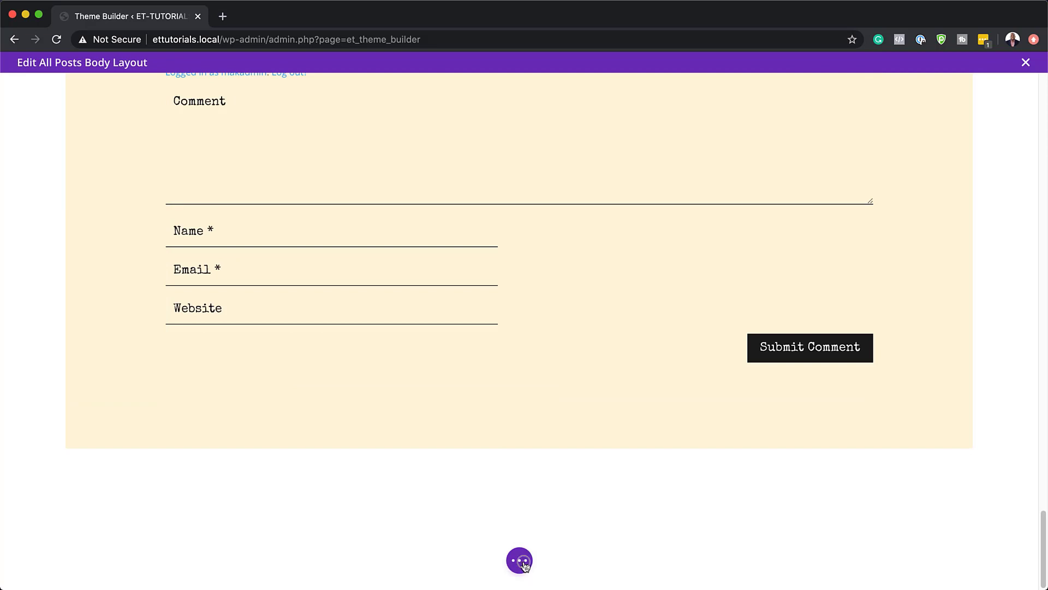
pyautogui.click(520, 561)
pyautogui.scroll(8, 950, 139)
pyautogui.click(1026, 65)
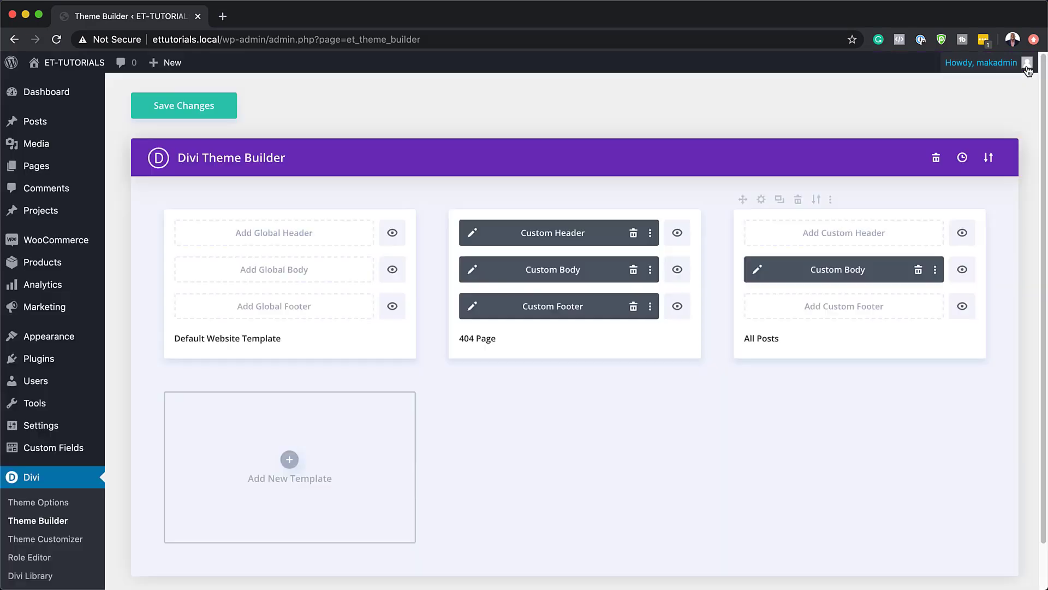
pyautogui.click(191, 112)
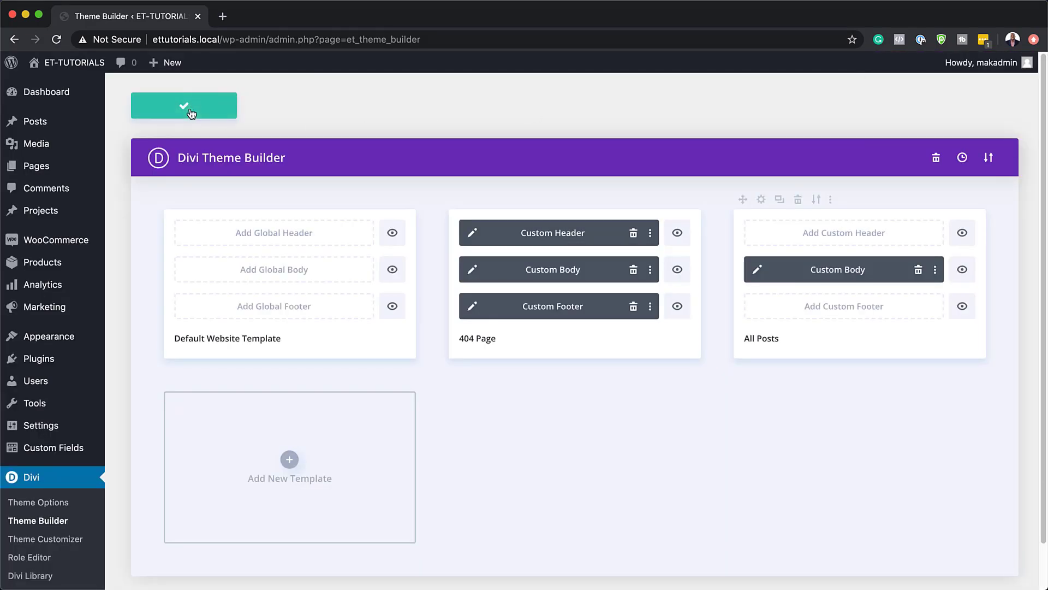
pyautogui.moveTo(40, 123)
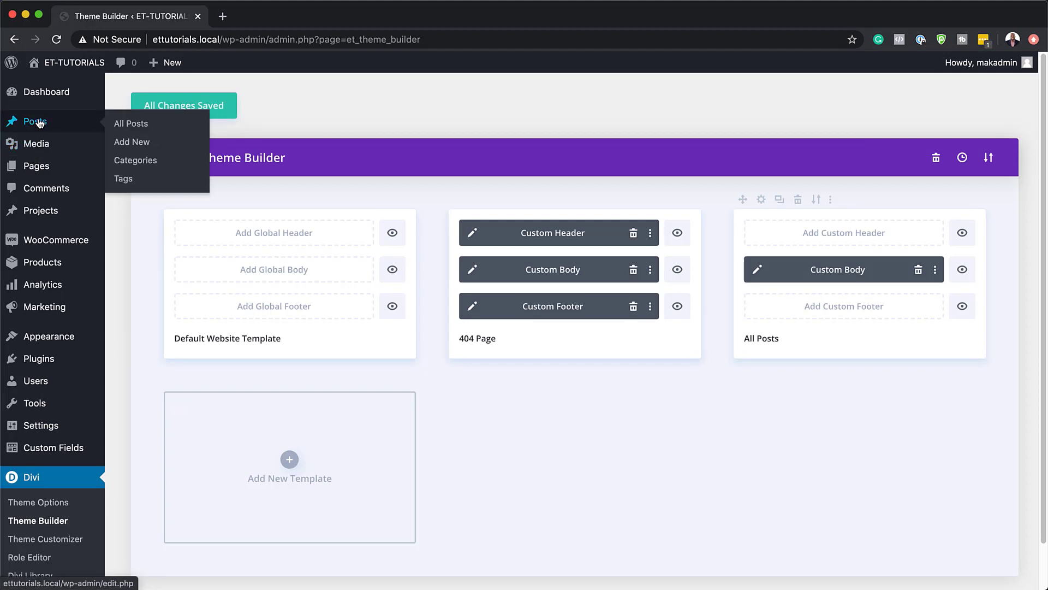
# Step: View Post Six live from the Posts list and scroll down to its cream typewriter-style comment form
pyautogui.click(131, 123)
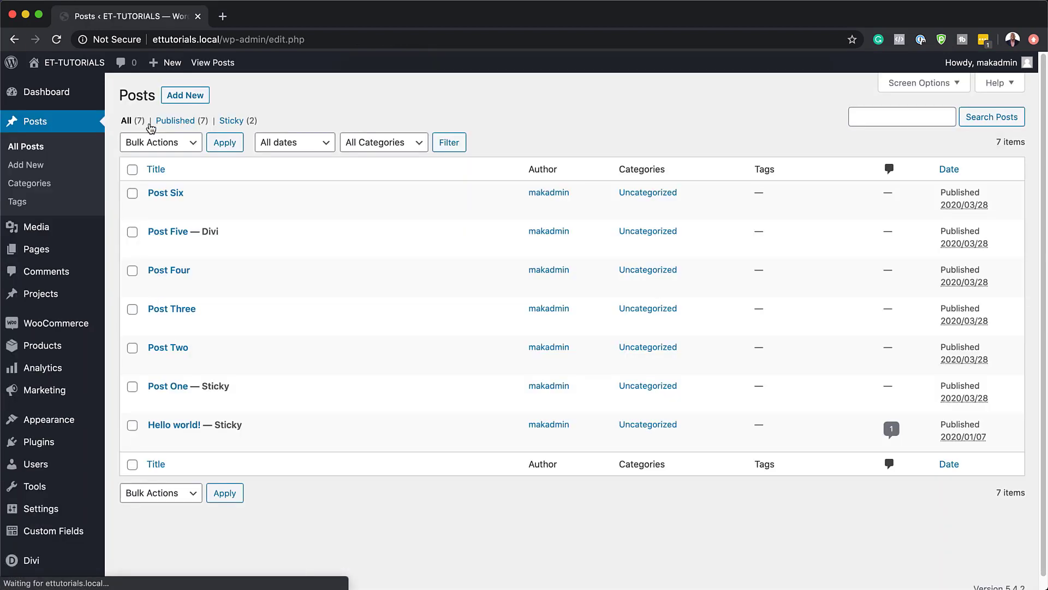
pyautogui.moveTo(136, 215)
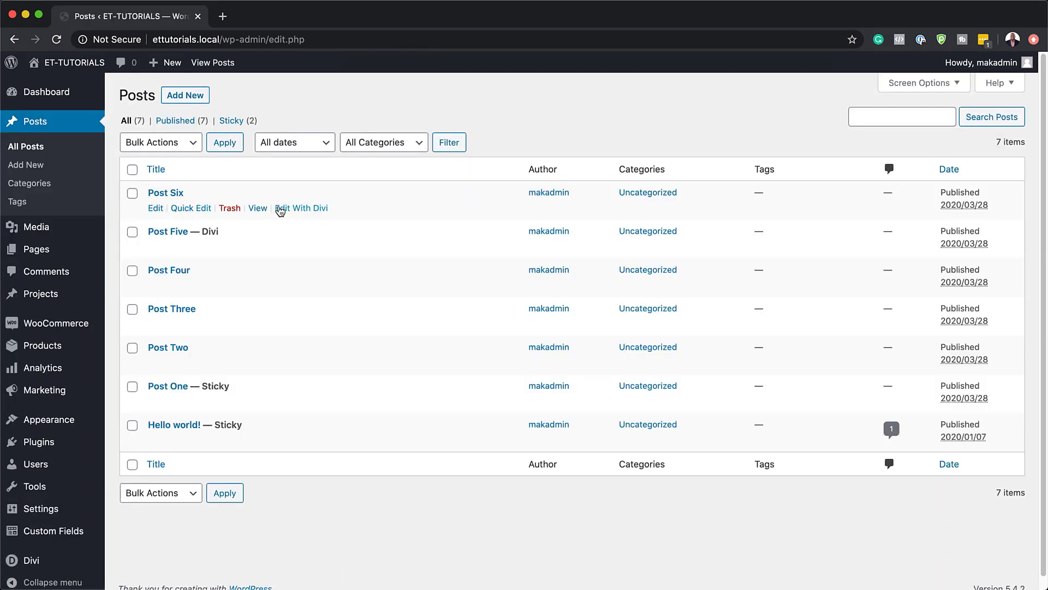
pyautogui.keyDown('super'); pyautogui.click(258, 209); pyautogui.keyUp('super')
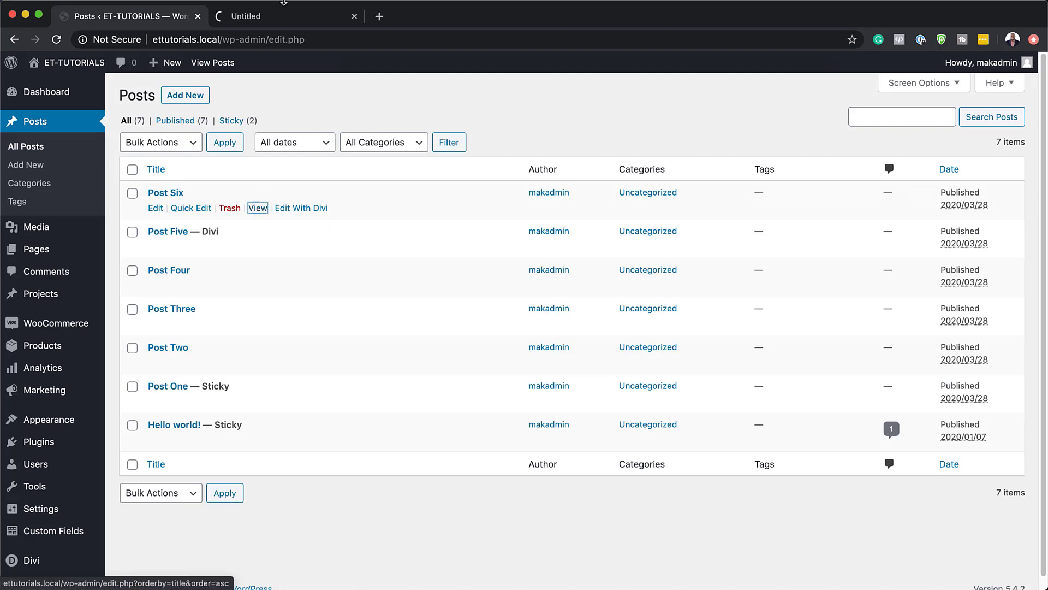
pyautogui.click(280, 17)
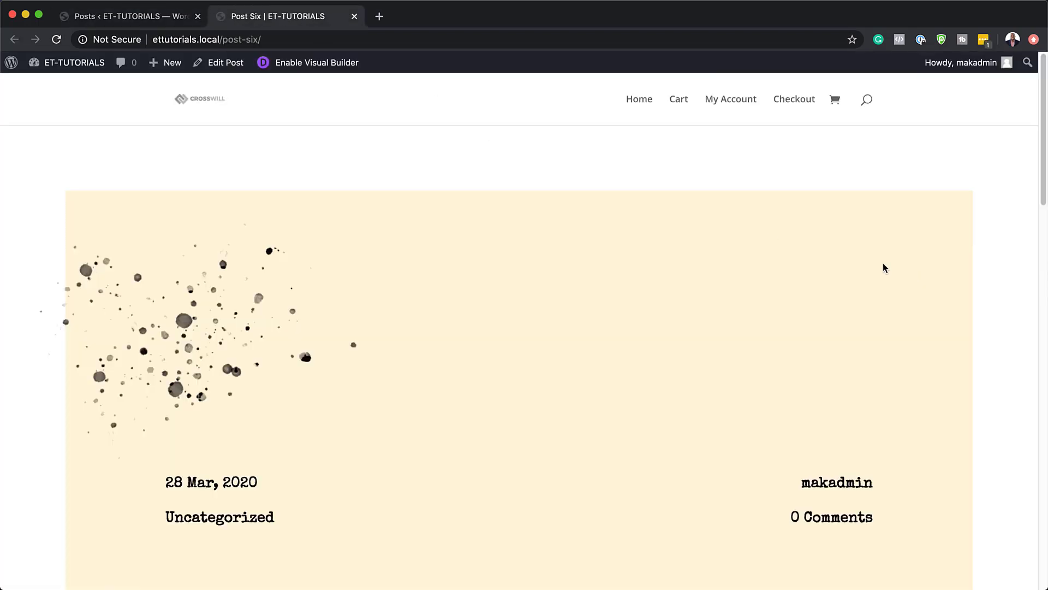
pyautogui.scroll(-6, 931, 304)
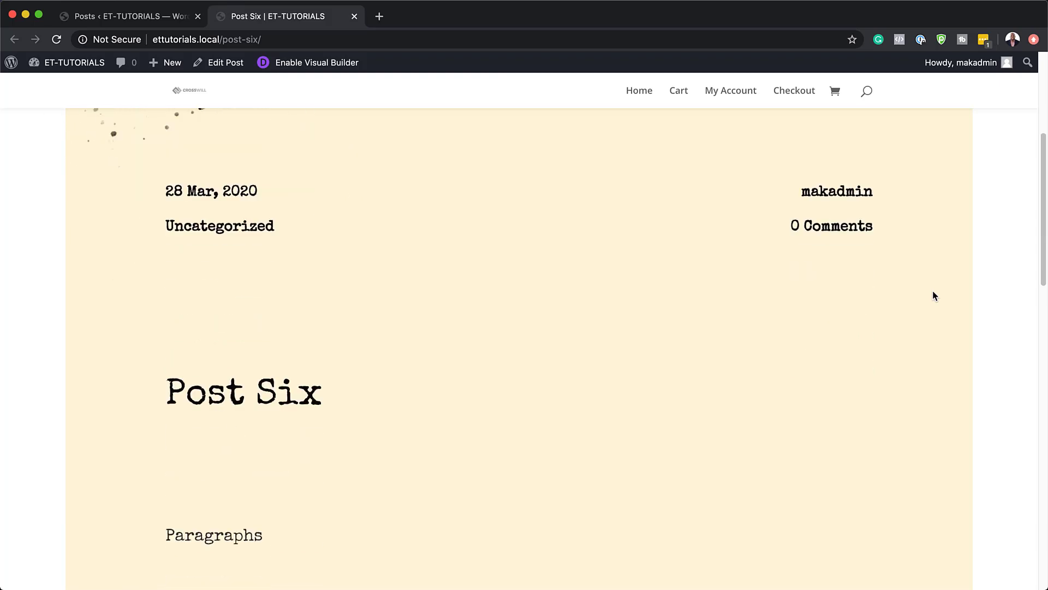
pyautogui.scroll(-20, 934, 295)
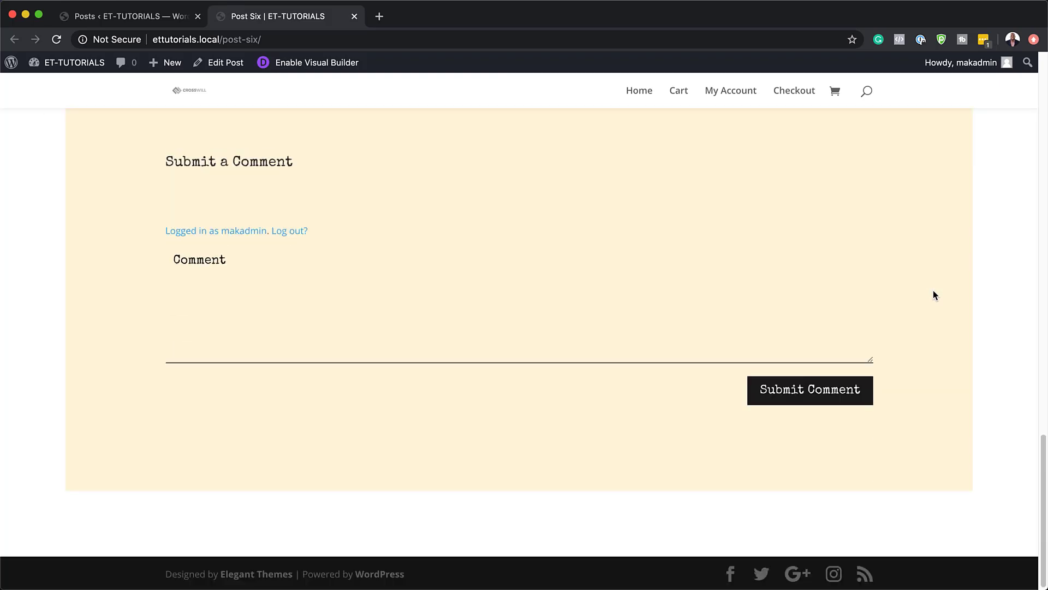